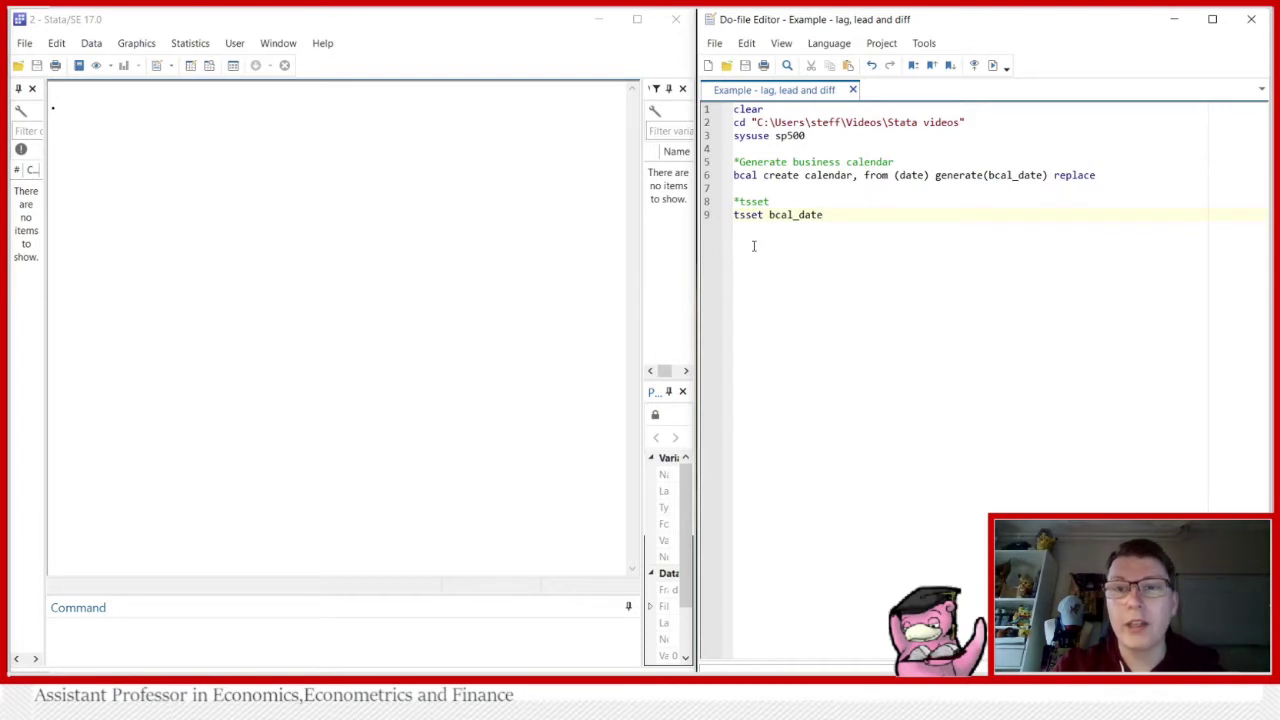
Step: Select the do-file's first three lines: clear, cd and sysuse sp500
left_click_drag(814, 135, 724, 112)
left_click(808, 136)
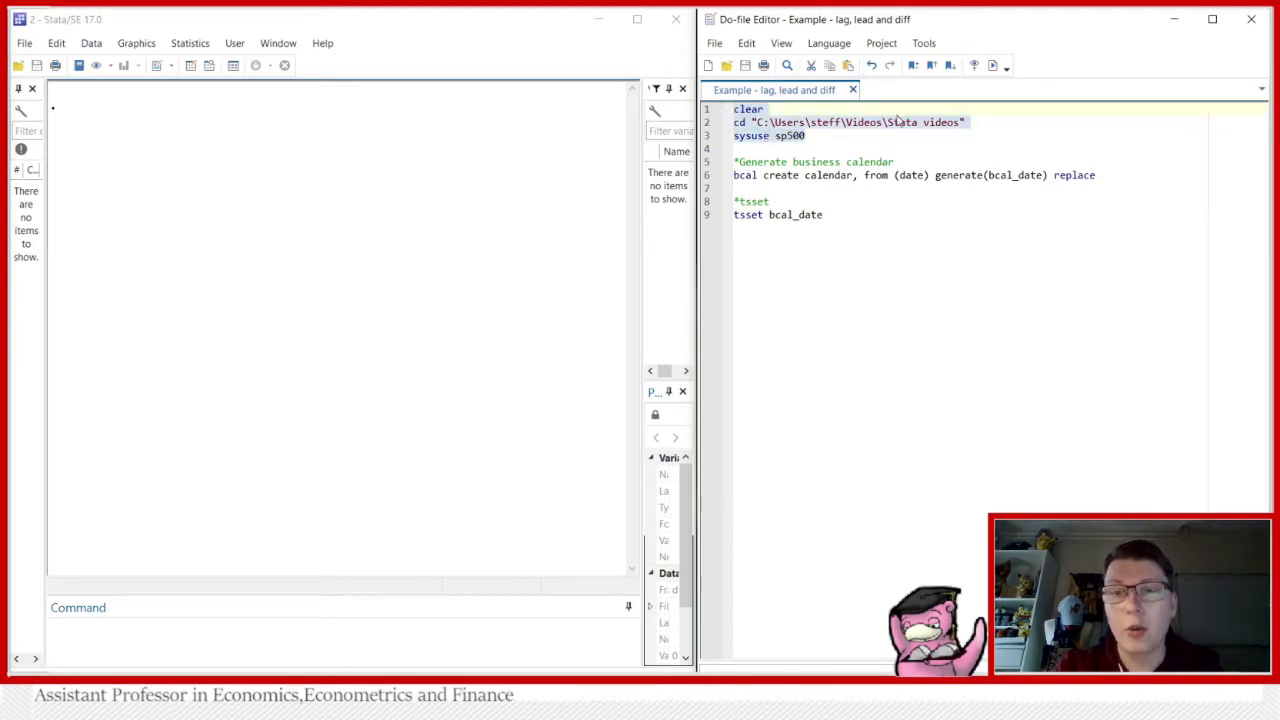
Step: Run the setup lines, then run the bcal create calendar line to build bcal_date
left_click(992, 65)
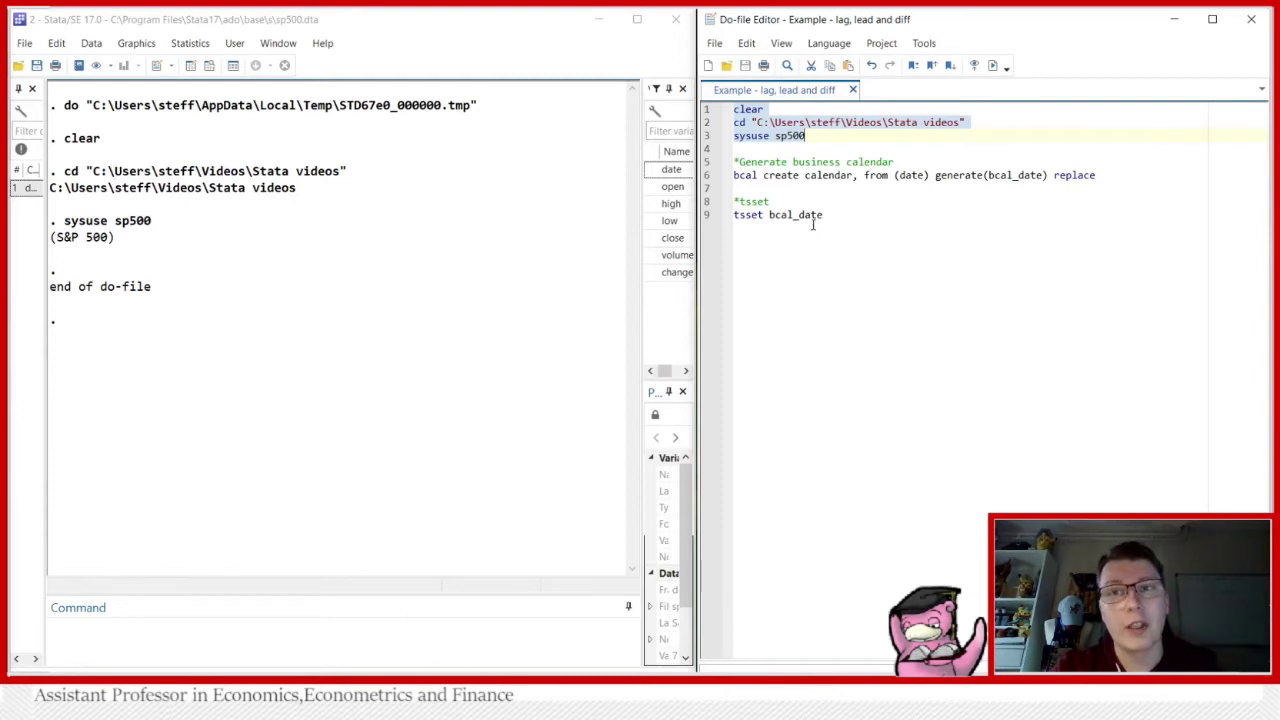
left_click_drag(763, 175, 733, 216)
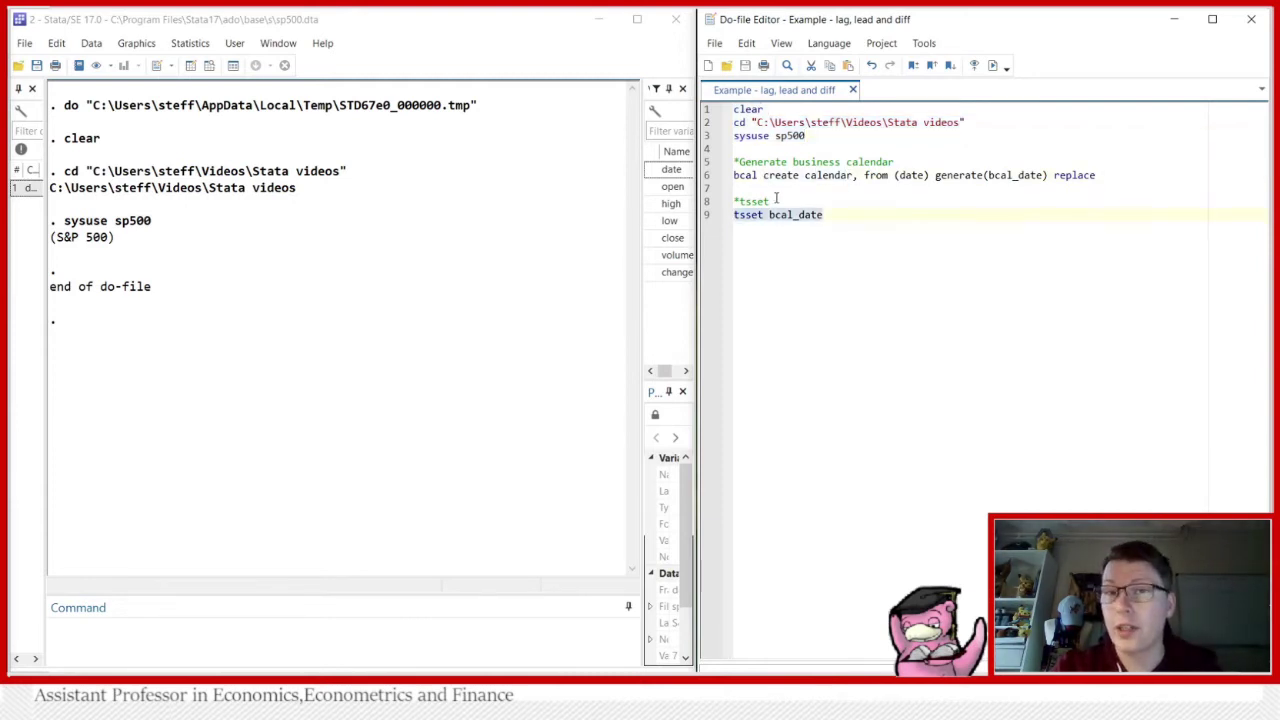
left_click(776, 200)
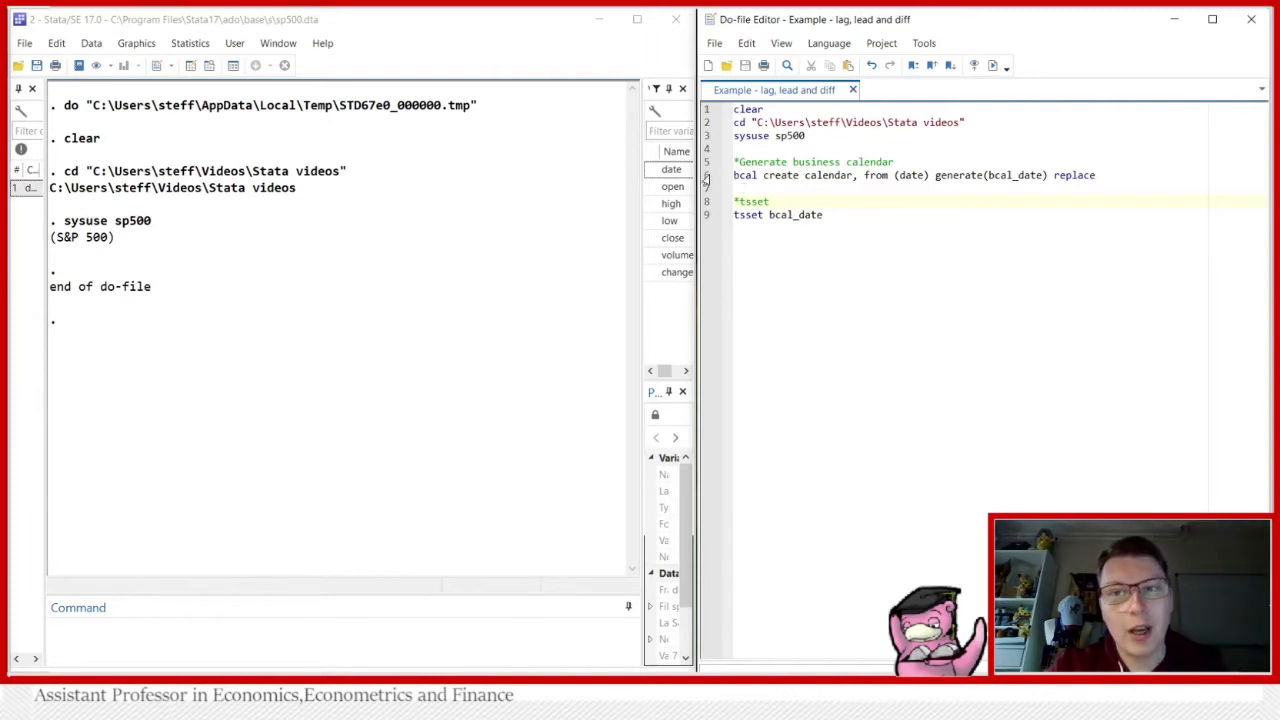
left_click(704, 177)
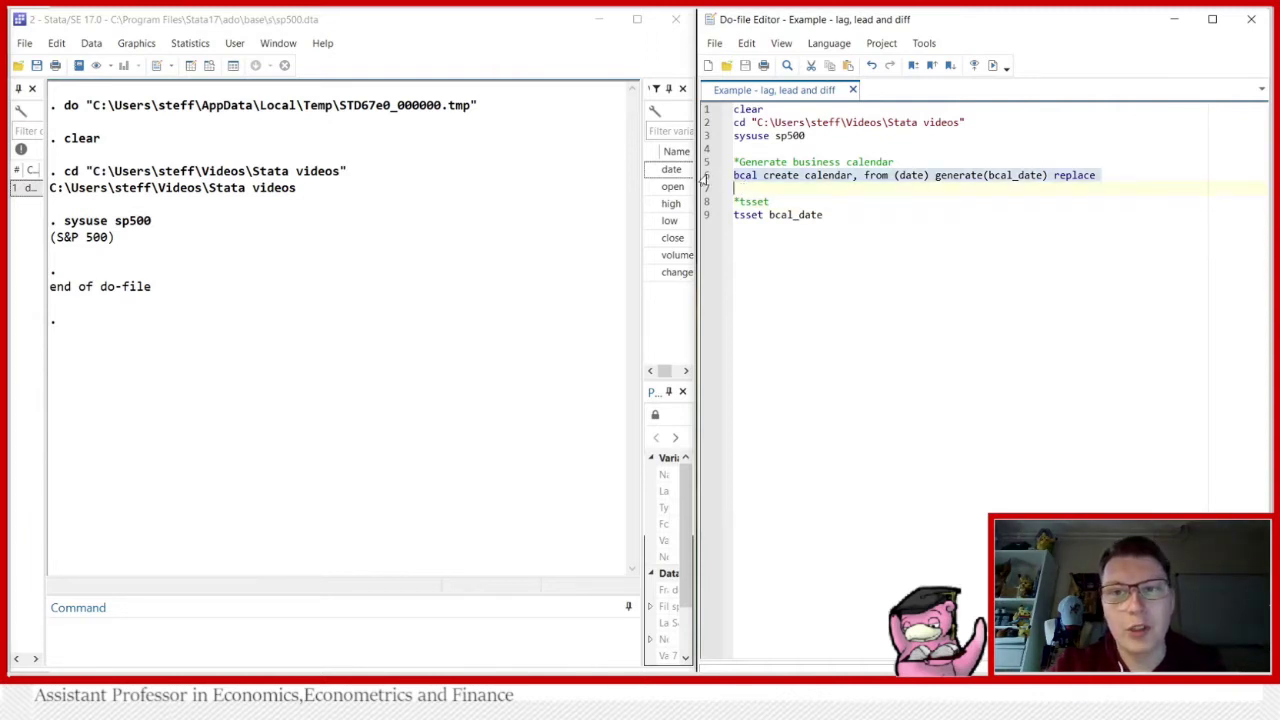
left_click(991, 66)
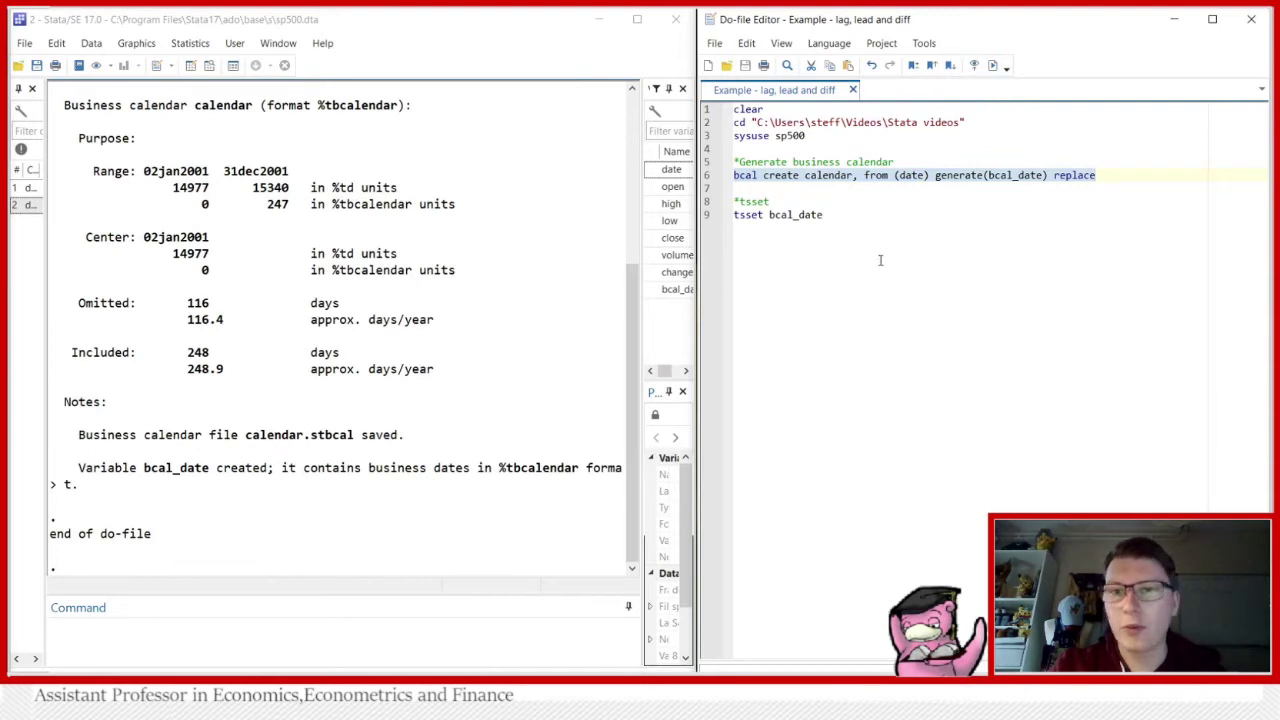
Step: Run tsset bcal_date and add two blank lines after it
left_click(706, 215)
left_click(991, 66)
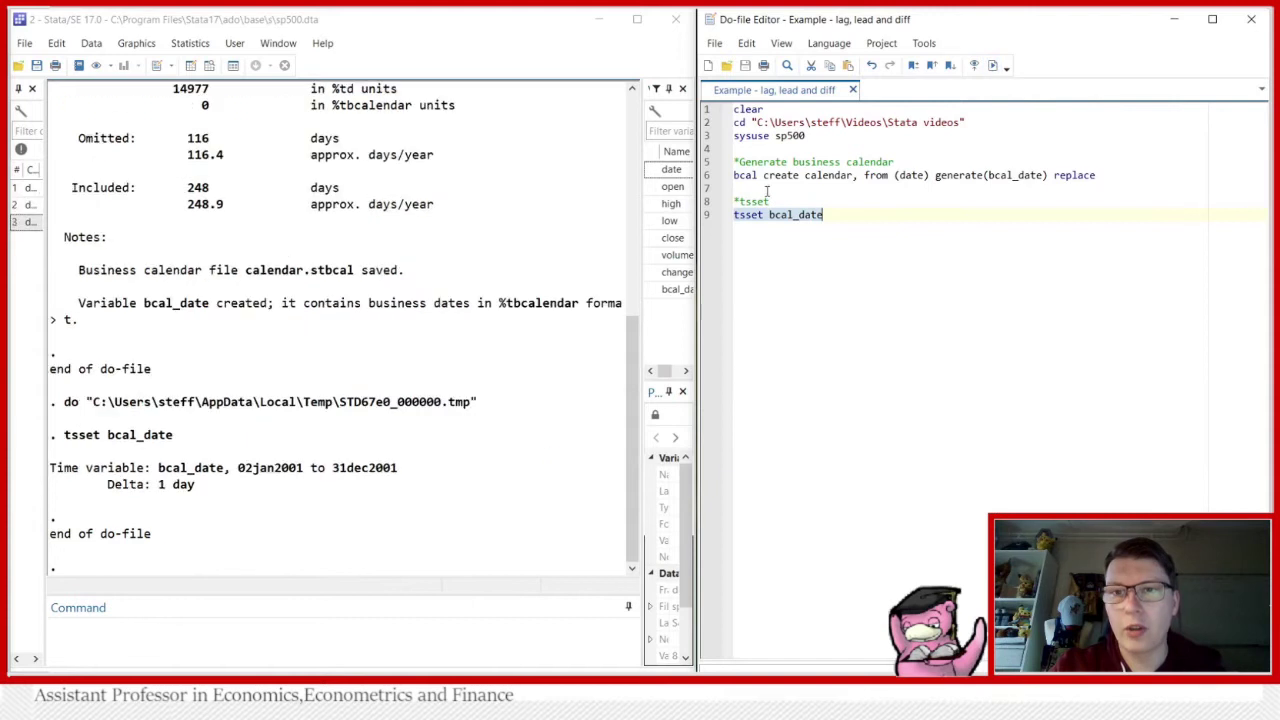
left_click(840, 217)
key("Return")
key("Return")
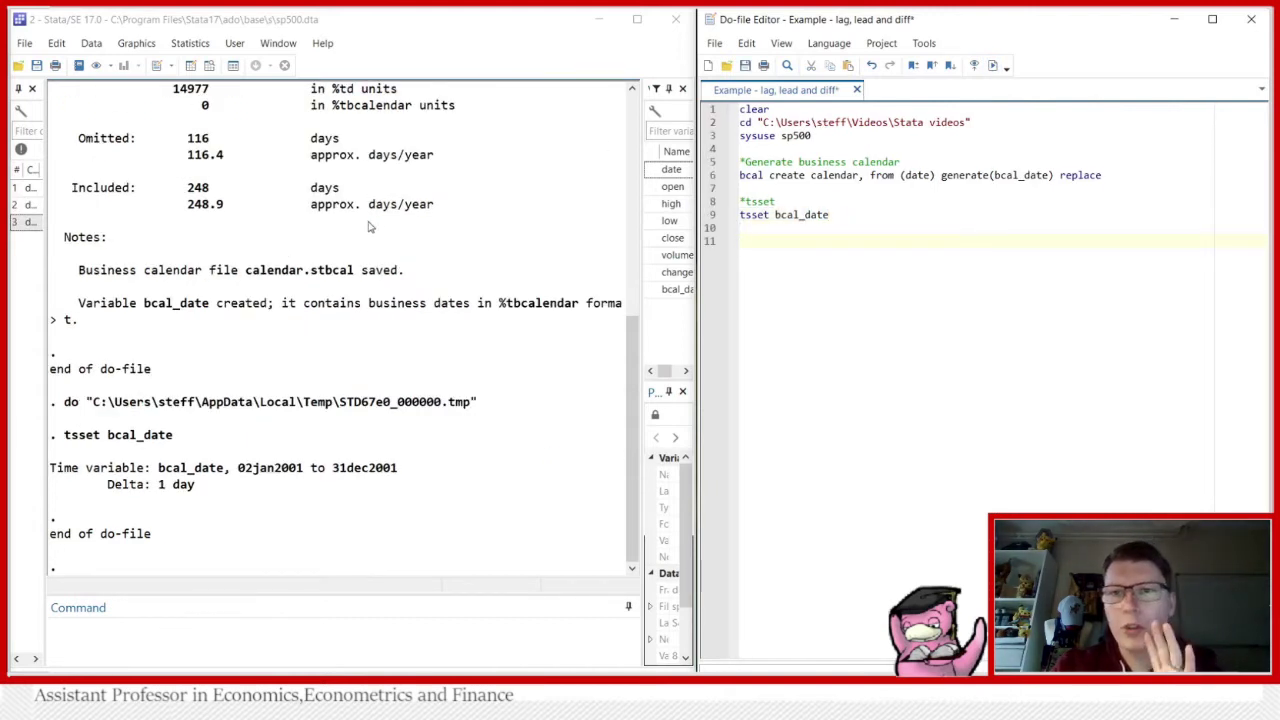
left_click(210, 68)
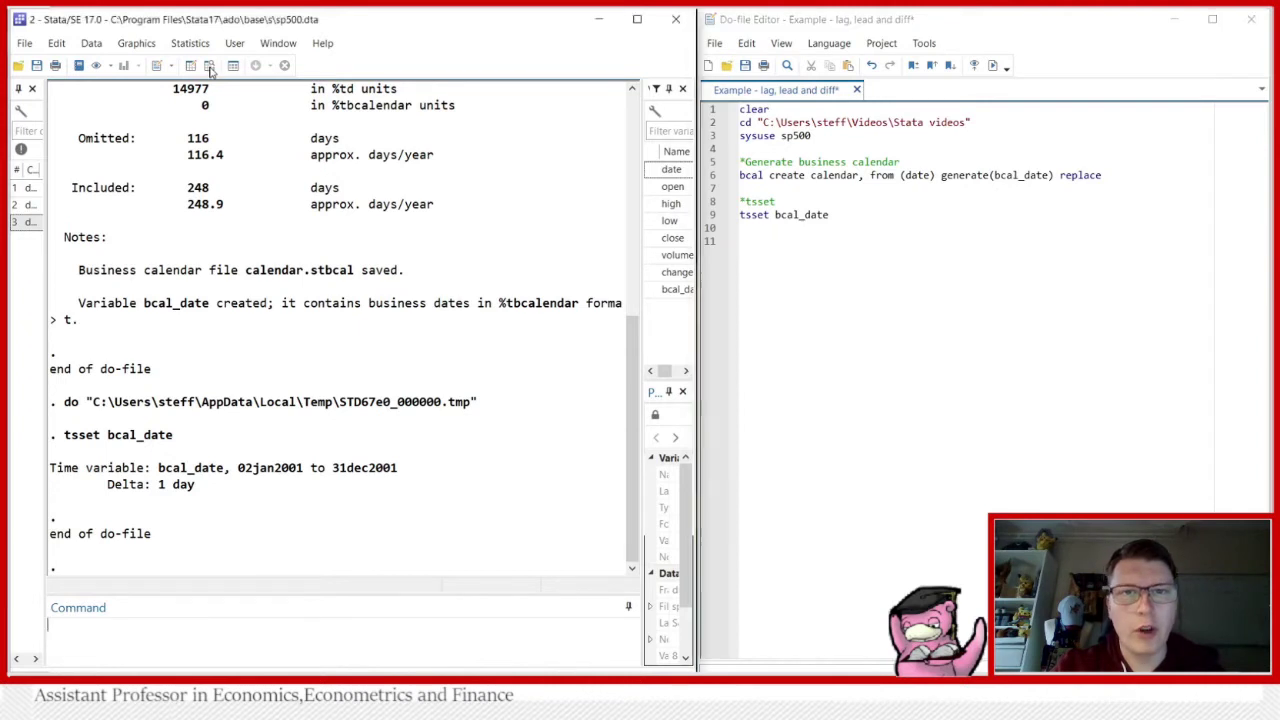
left_click(210, 68)
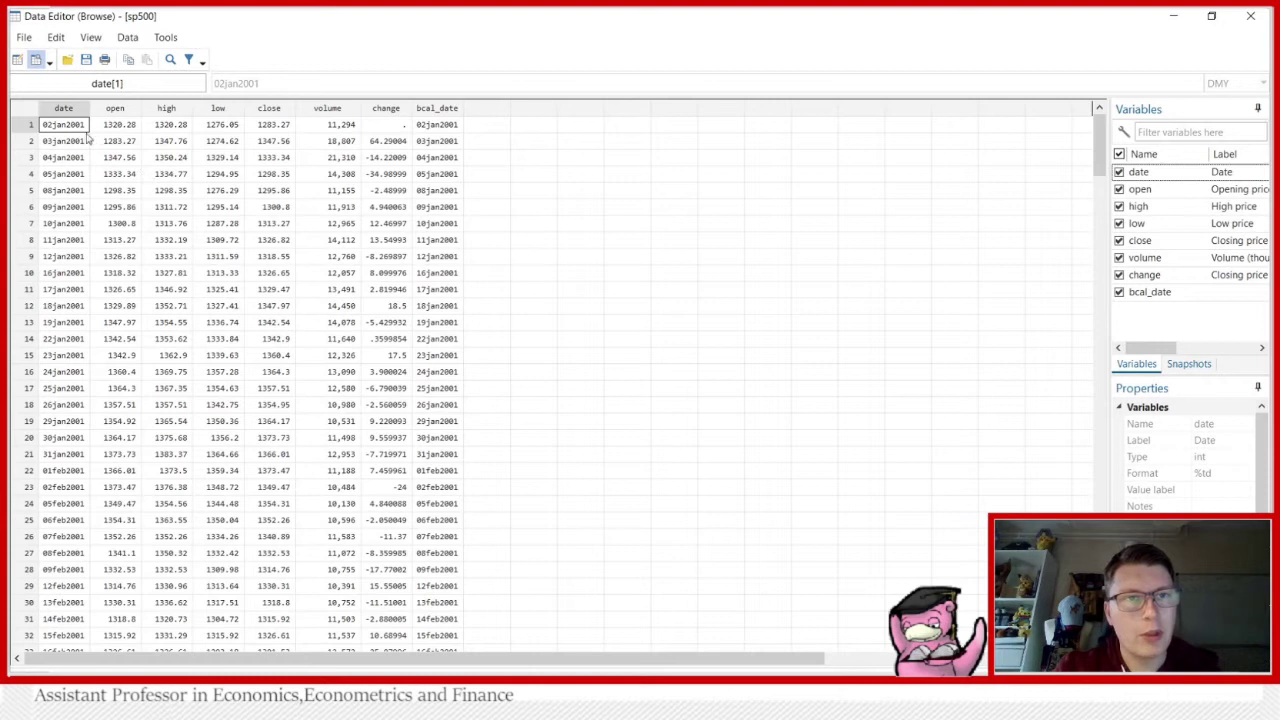
left_click(443, 127)
left_click(442, 145)
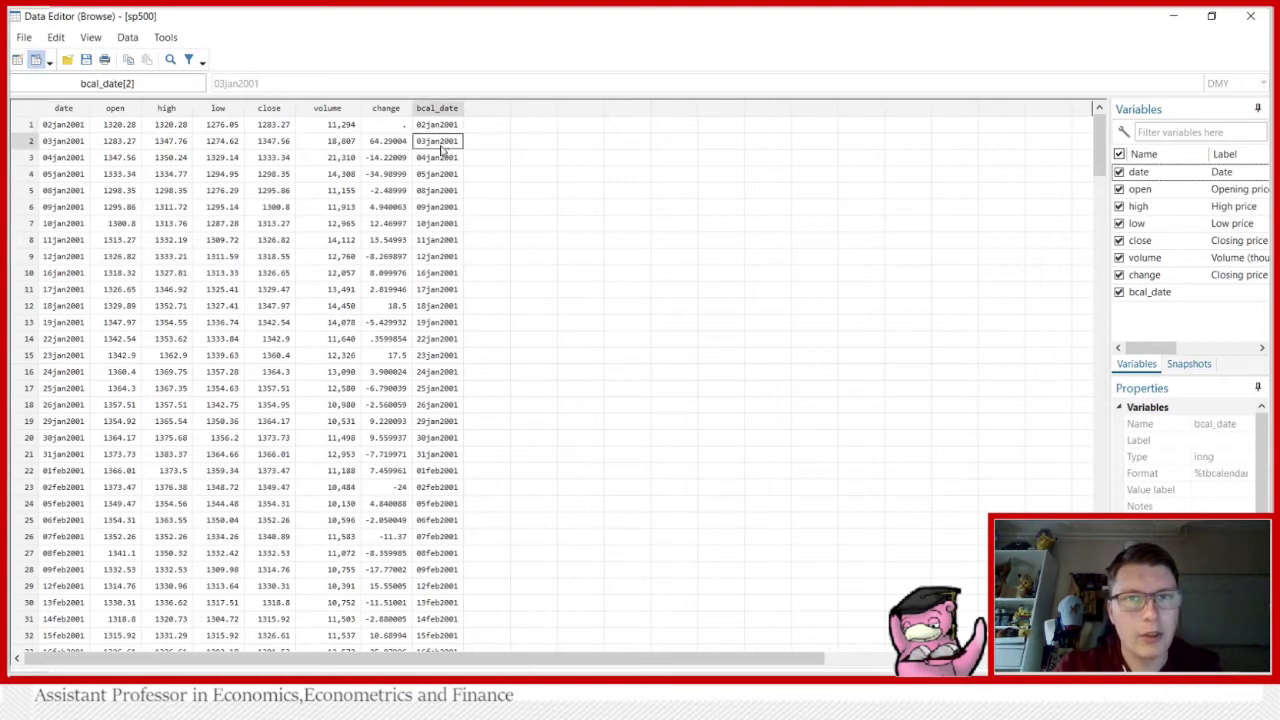
left_click(443, 155)
left_click(446, 191)
left_click(446, 224)
left_click(446, 275)
left_click(443, 306)
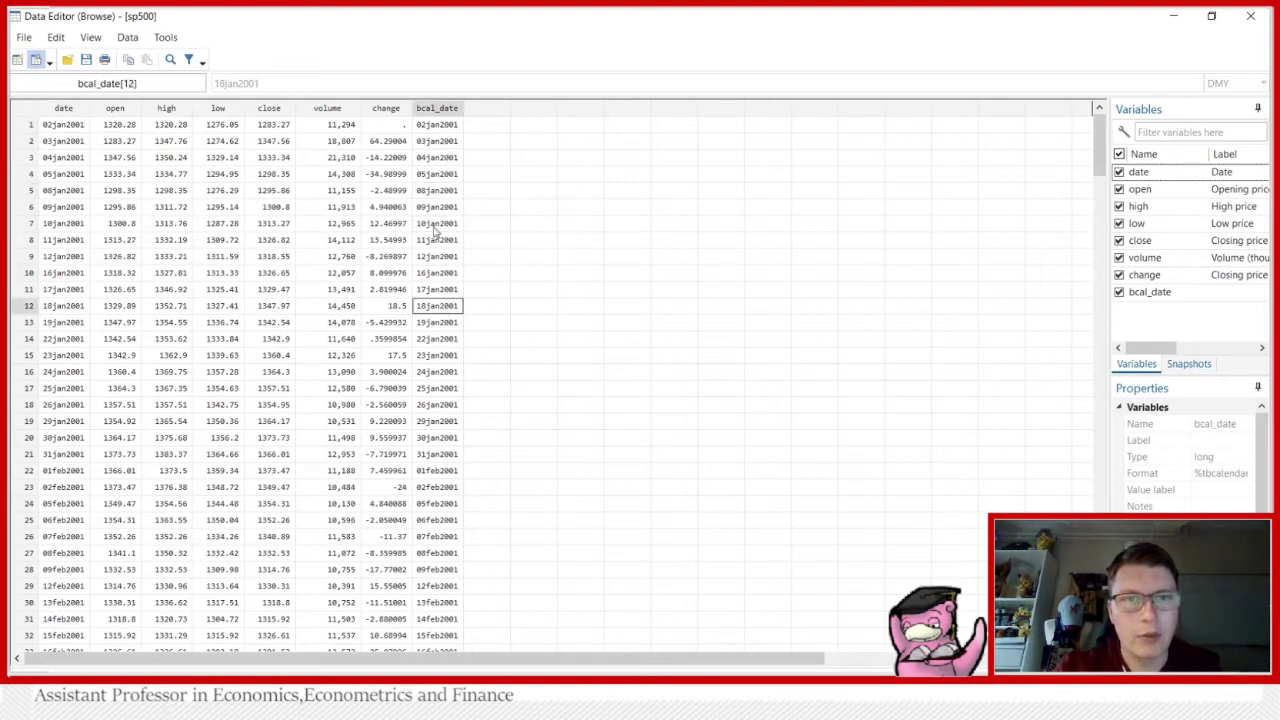
left_click(63, 127)
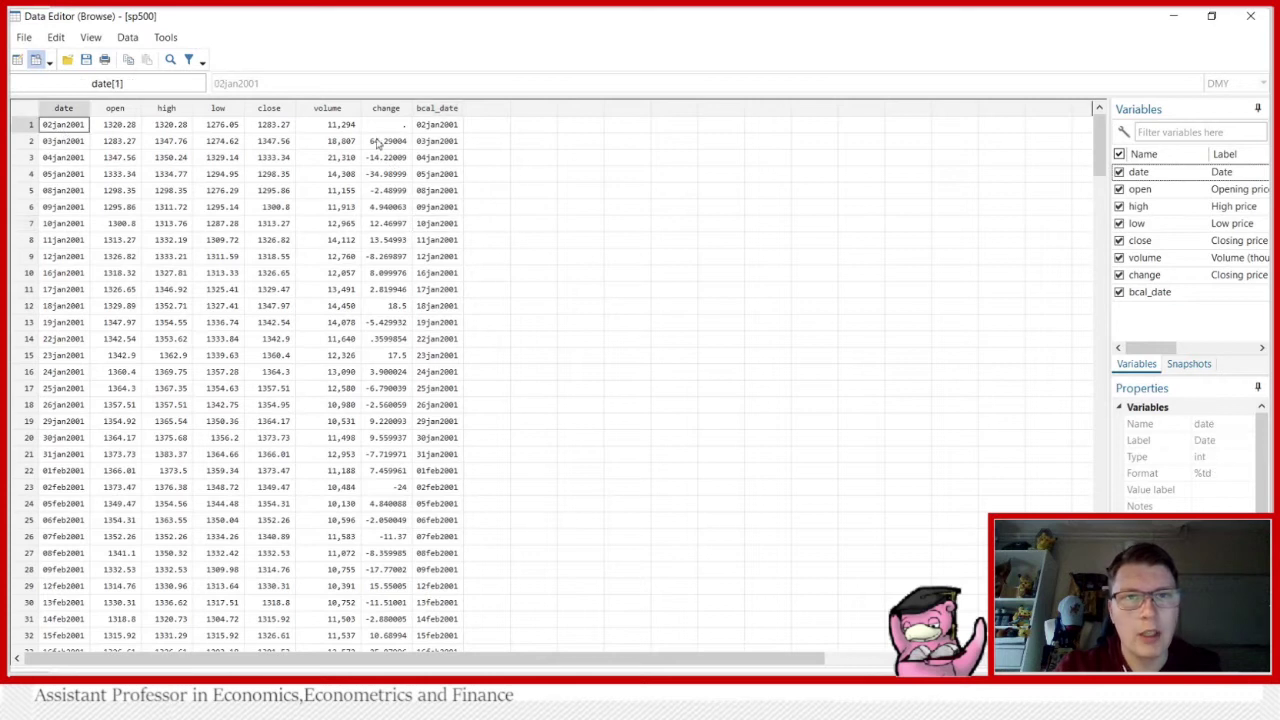
left_click(283, 127)
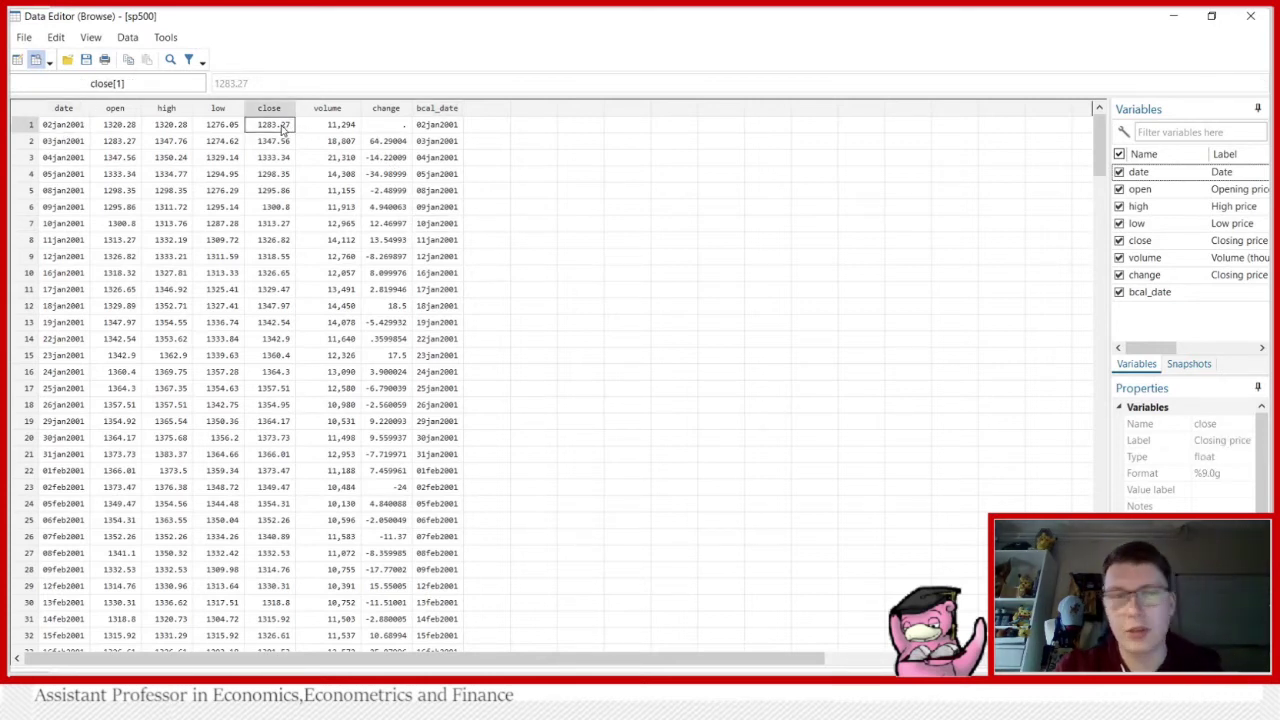
left_click(266, 145)
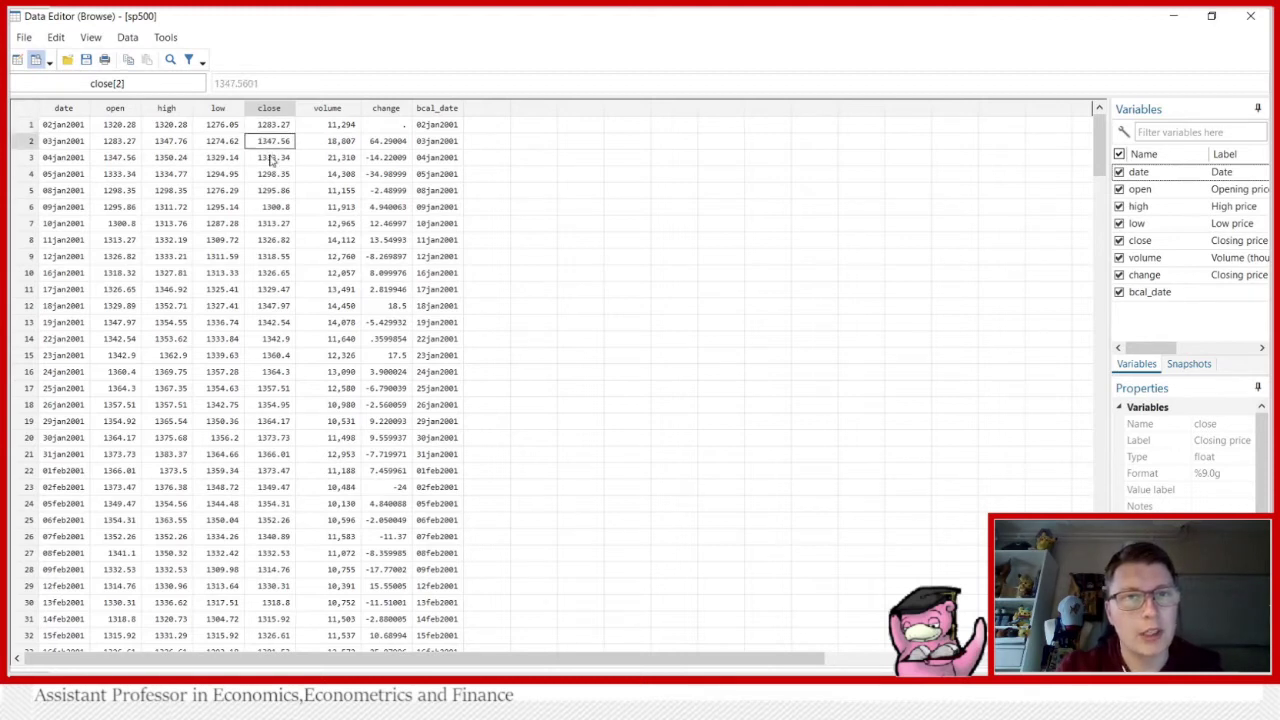
left_click(274, 127)
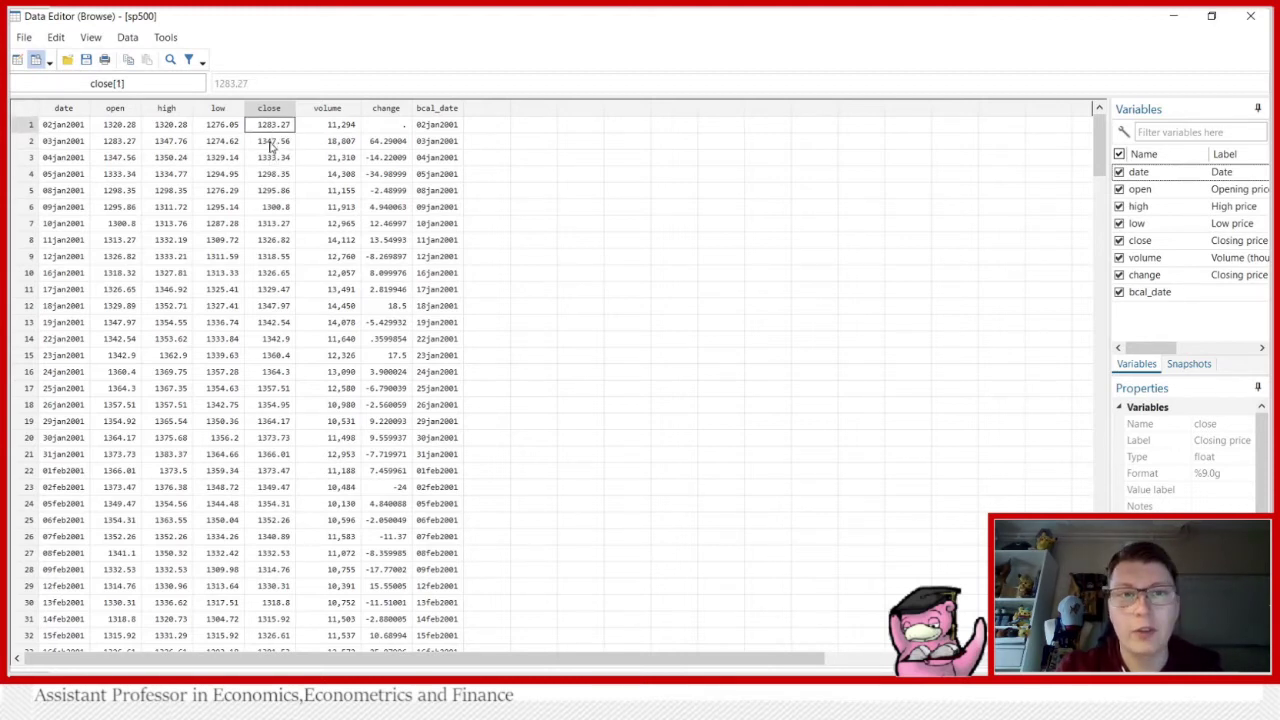
left_click(273, 145)
left_click(272, 160)
left_click(274, 174)
left_click(276, 190)
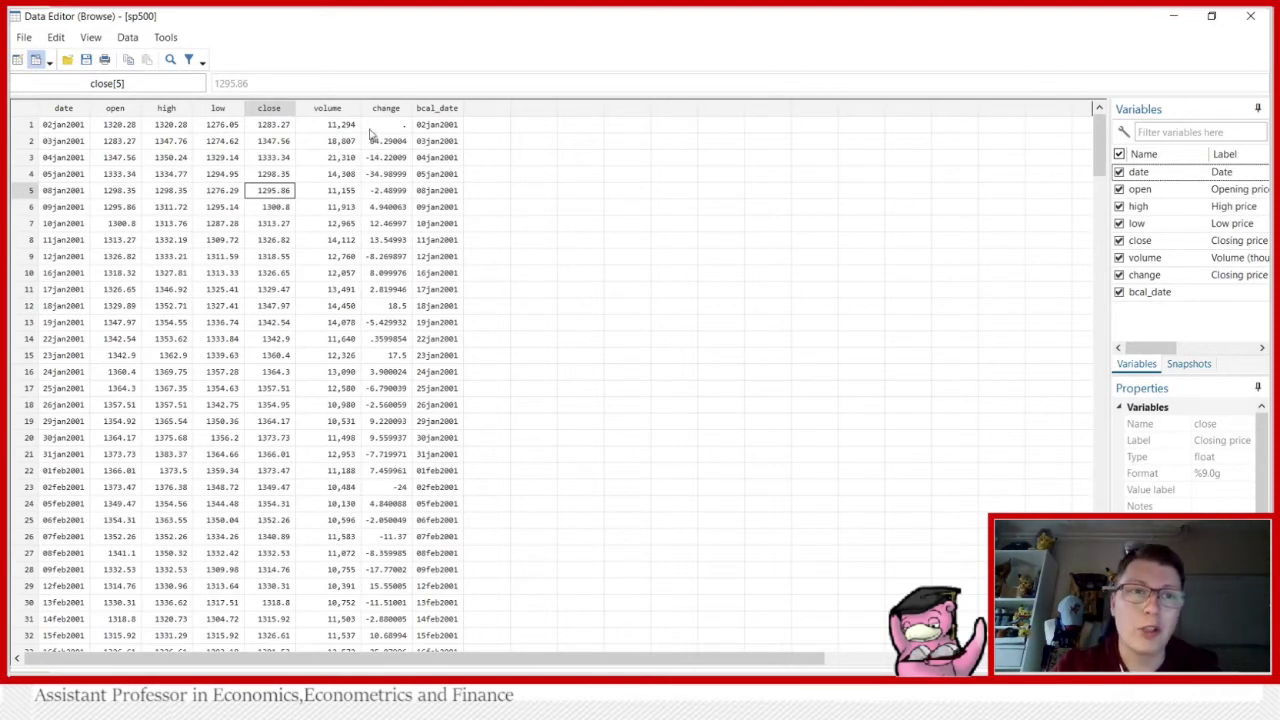
left_click(278, 143)
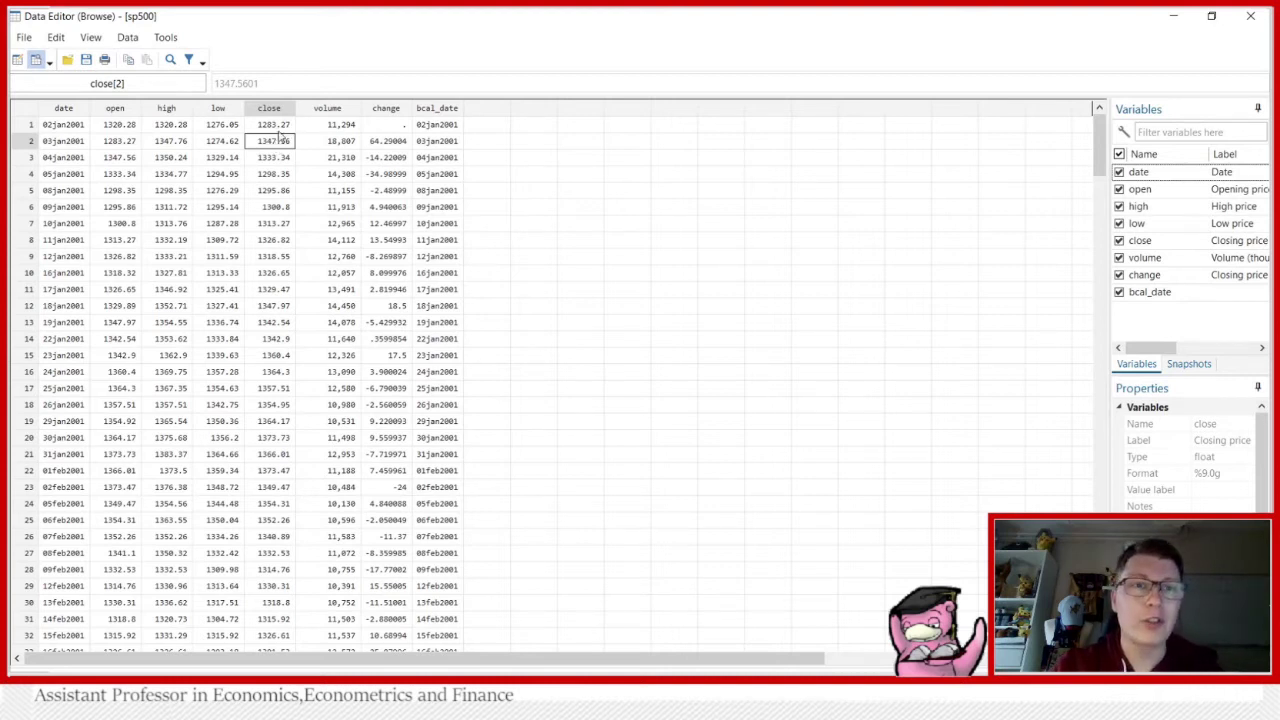
left_click(1170, 18)
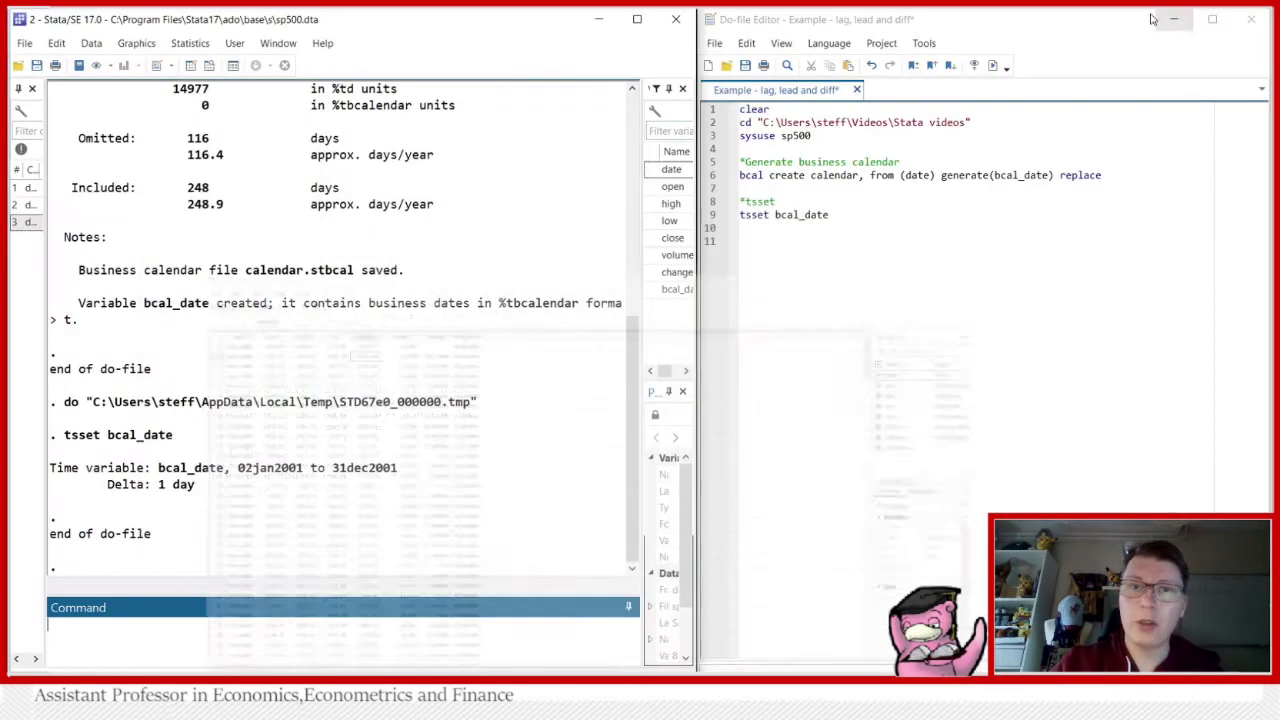
Step: Add a *lags comment, then write and run gen lag_close = close[_n-1] on line 12
left_click(771, 240)
type("*lags")
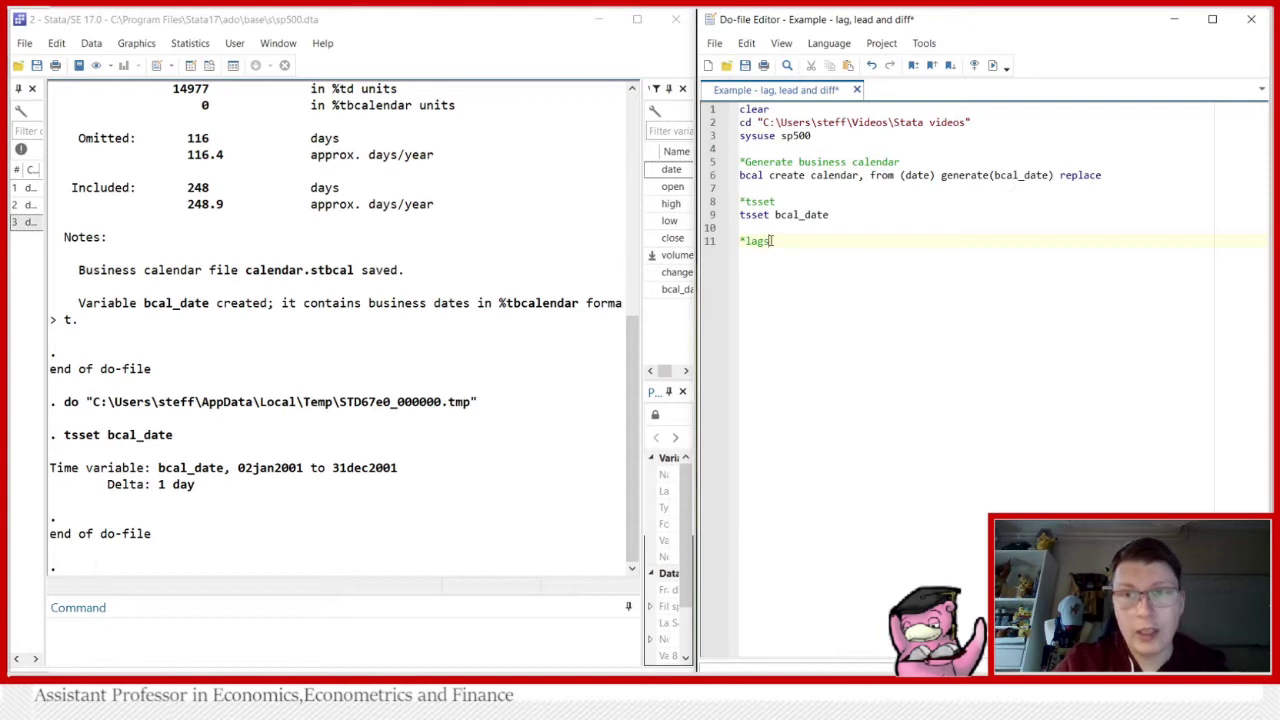
key("Return")
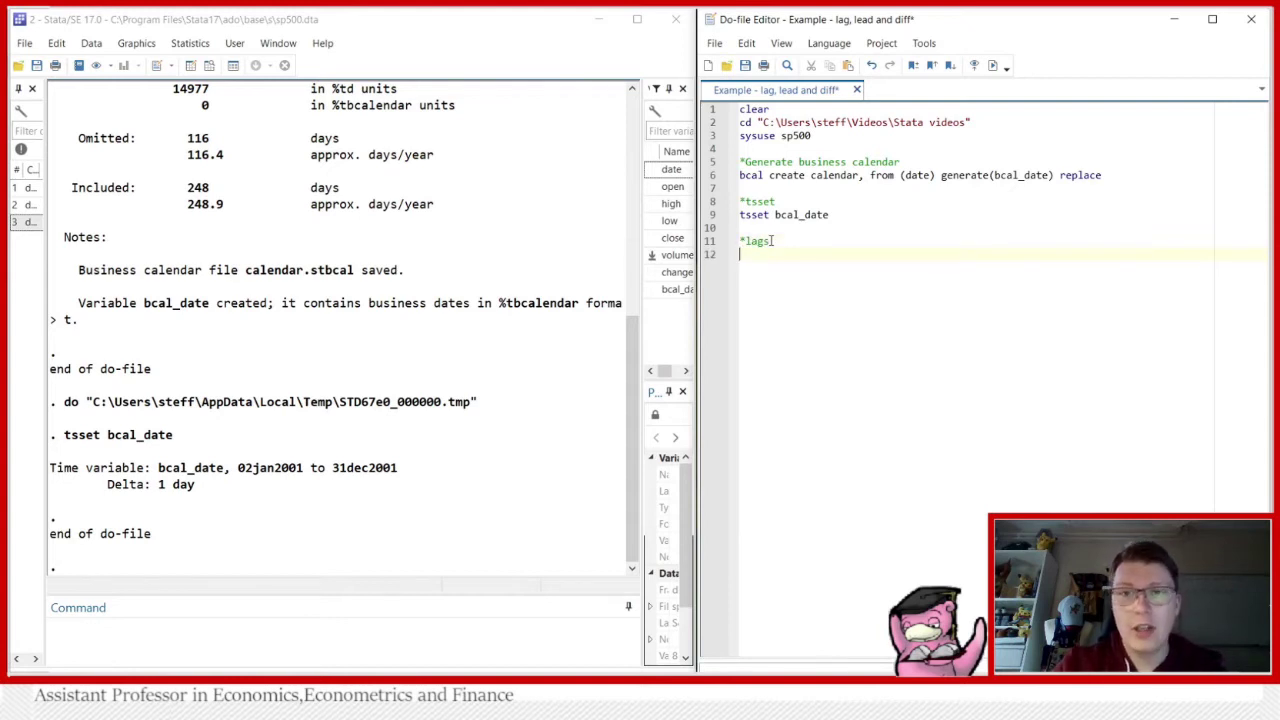
type("gen ")
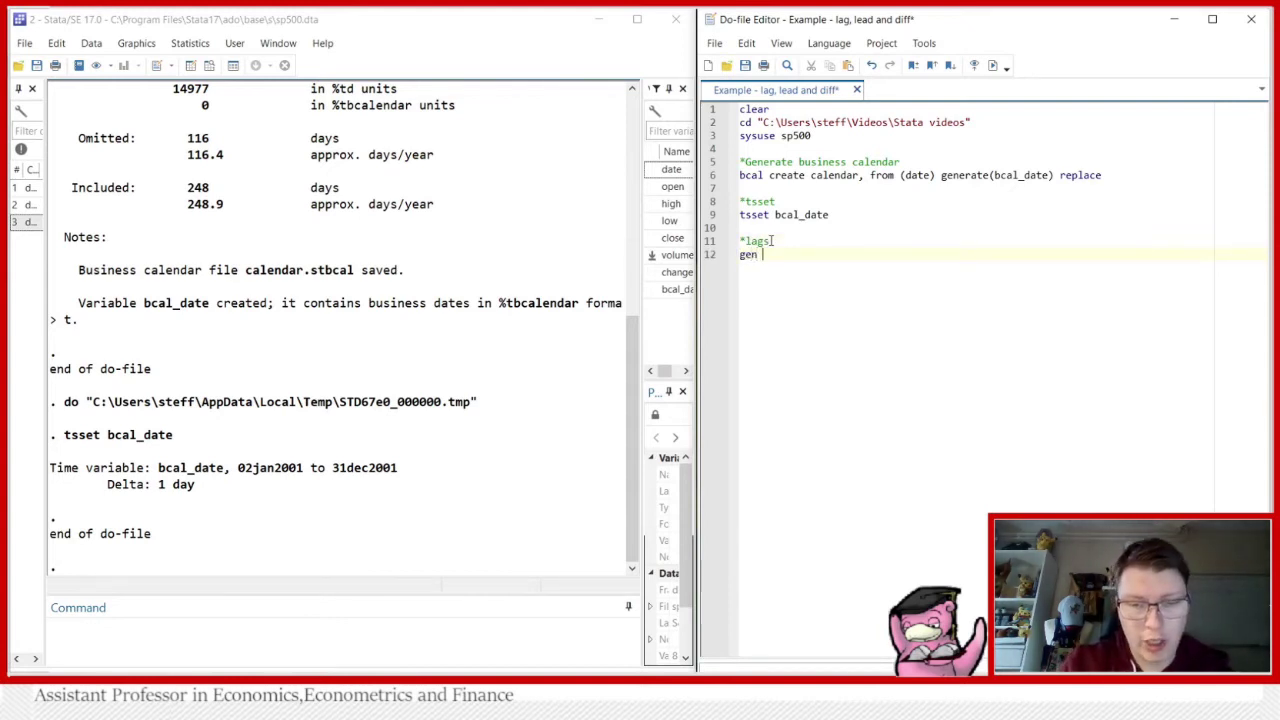
type("lag_close ")
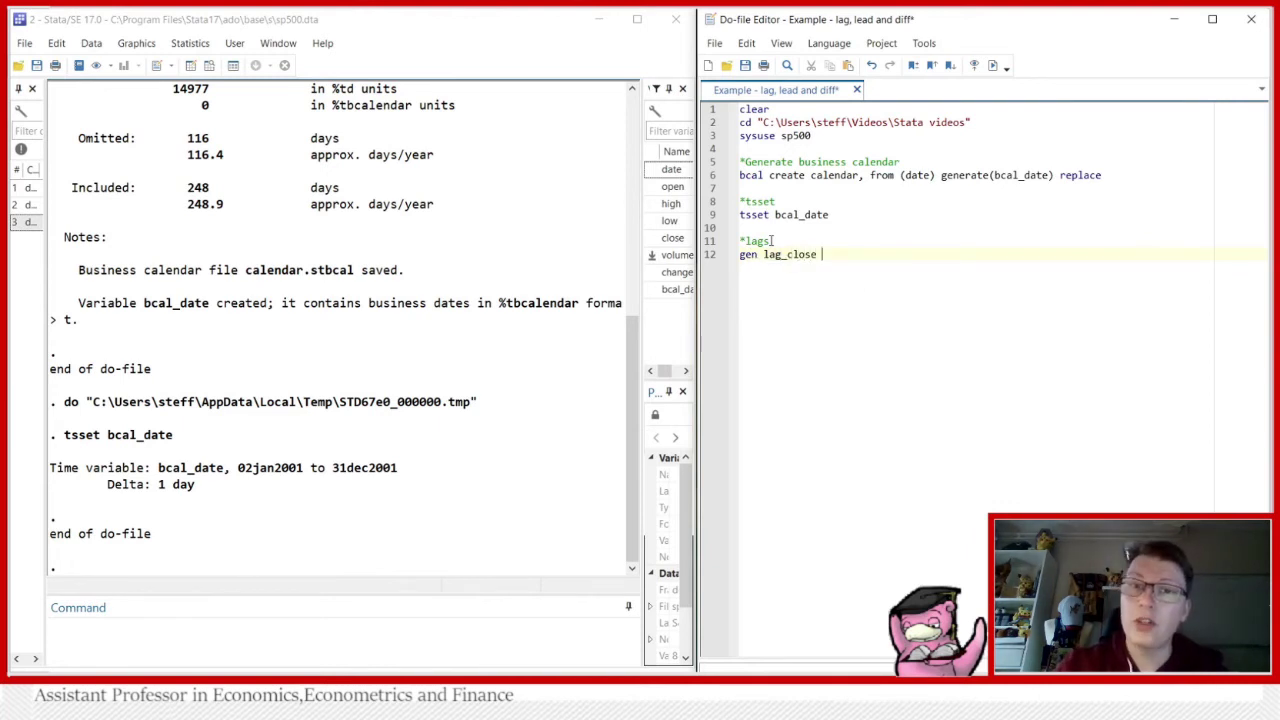
type("= ")
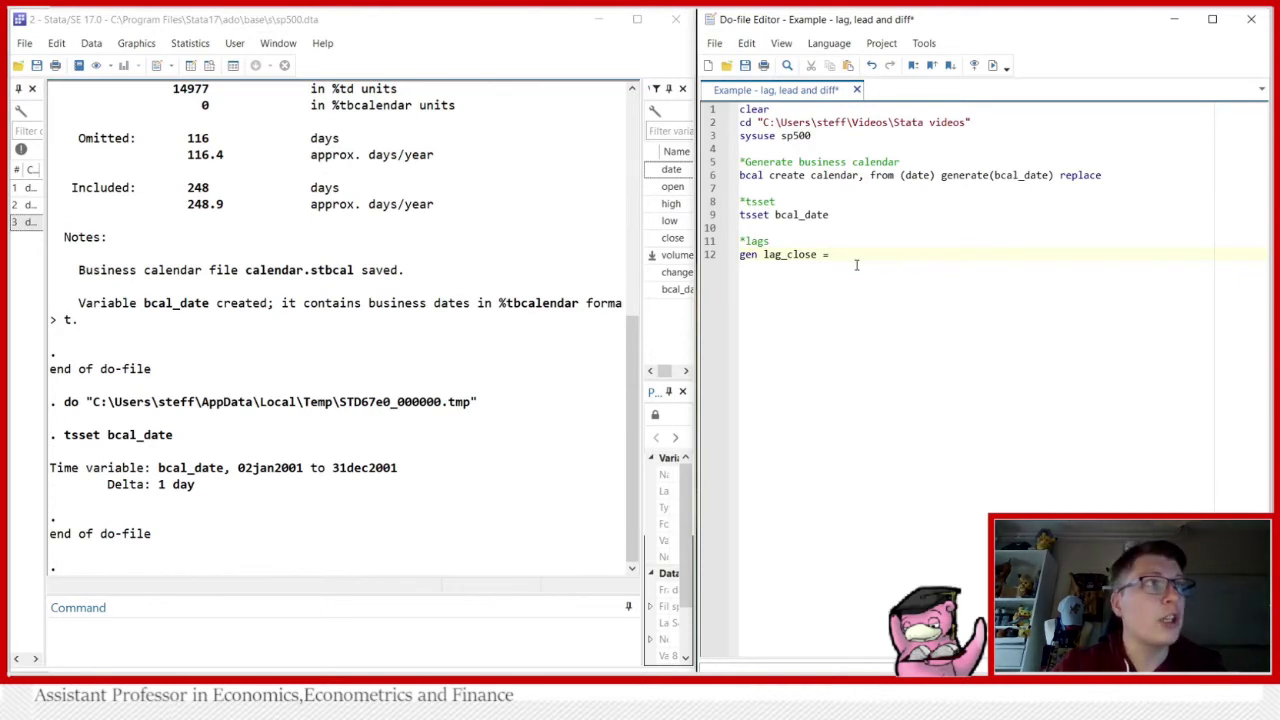
type("close")
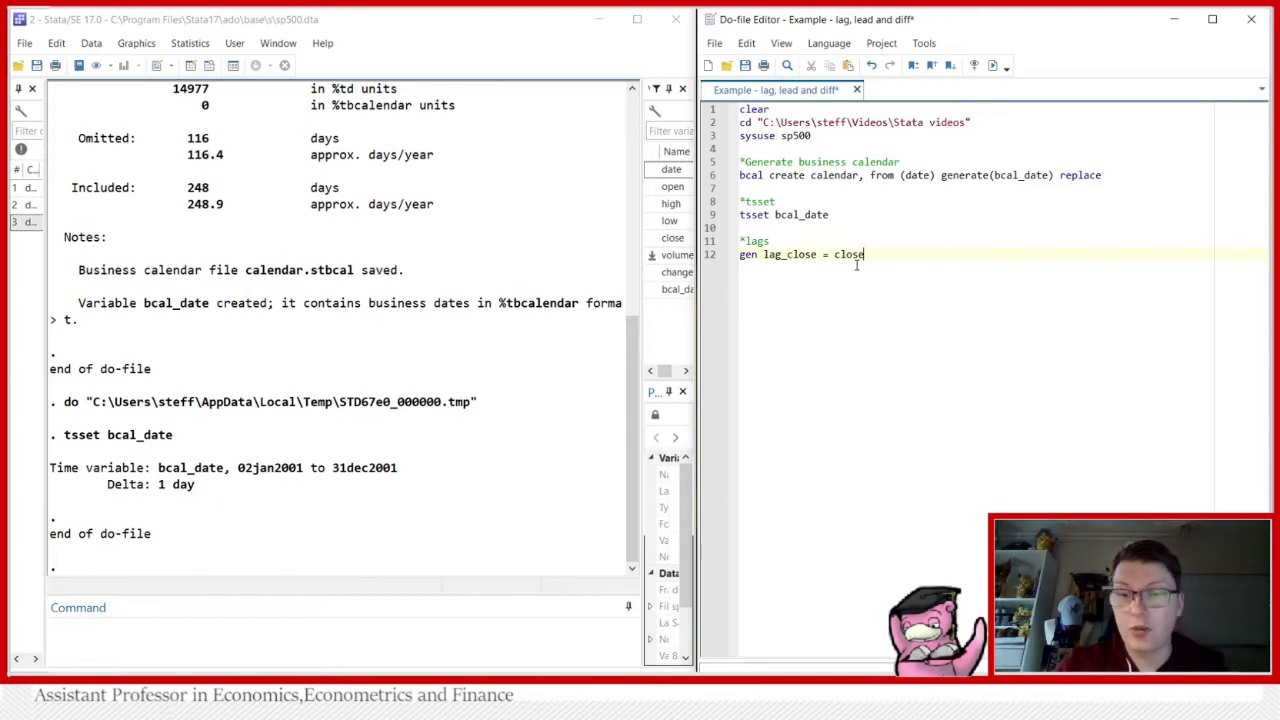
type("[]")
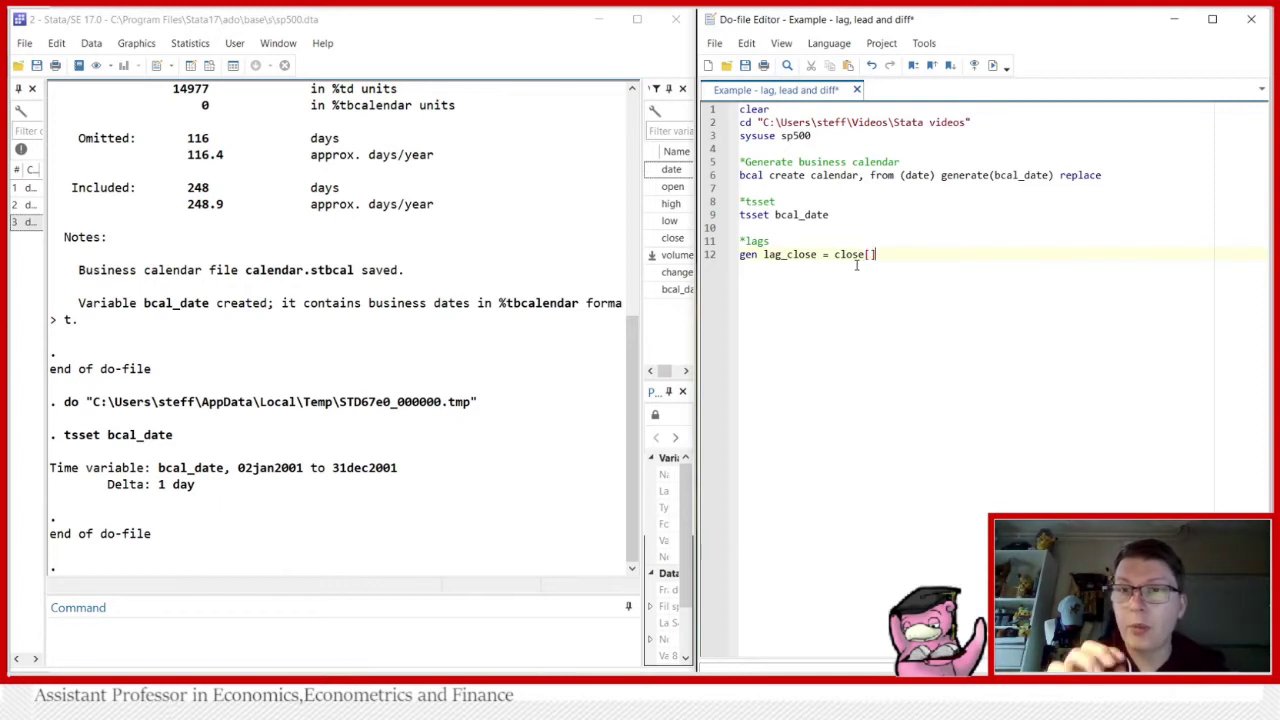
type("_")
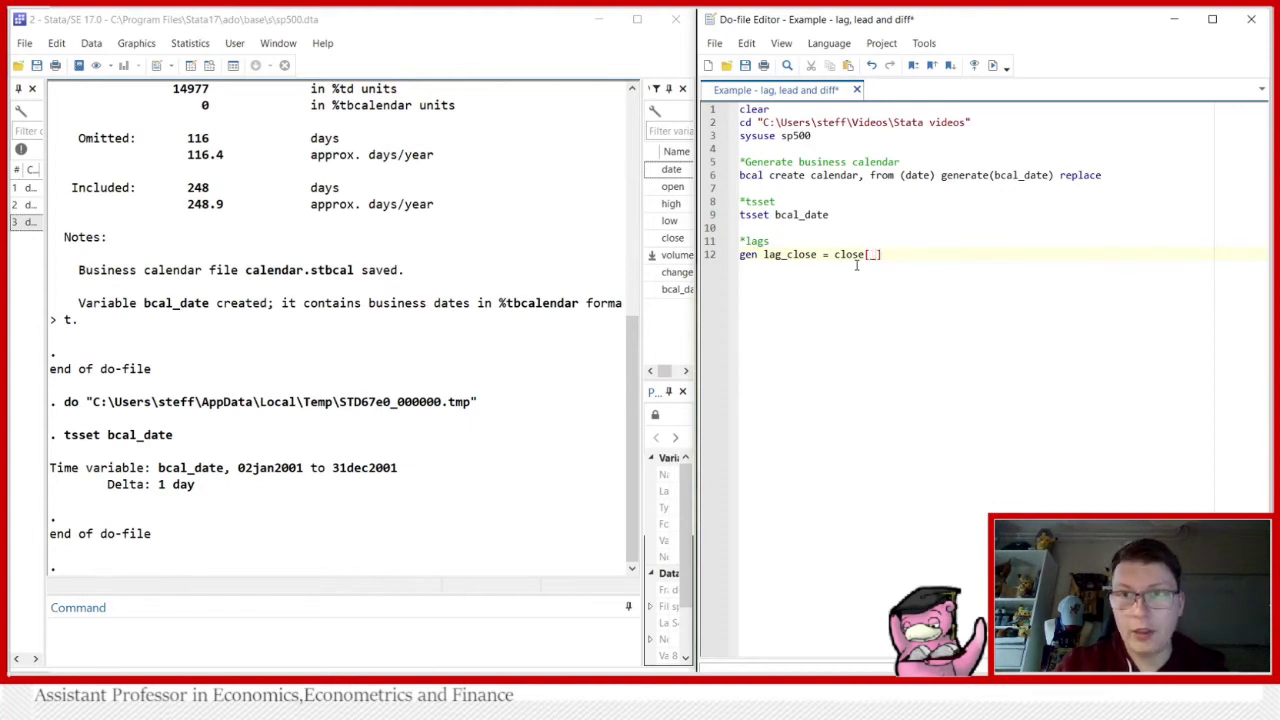
type("n")
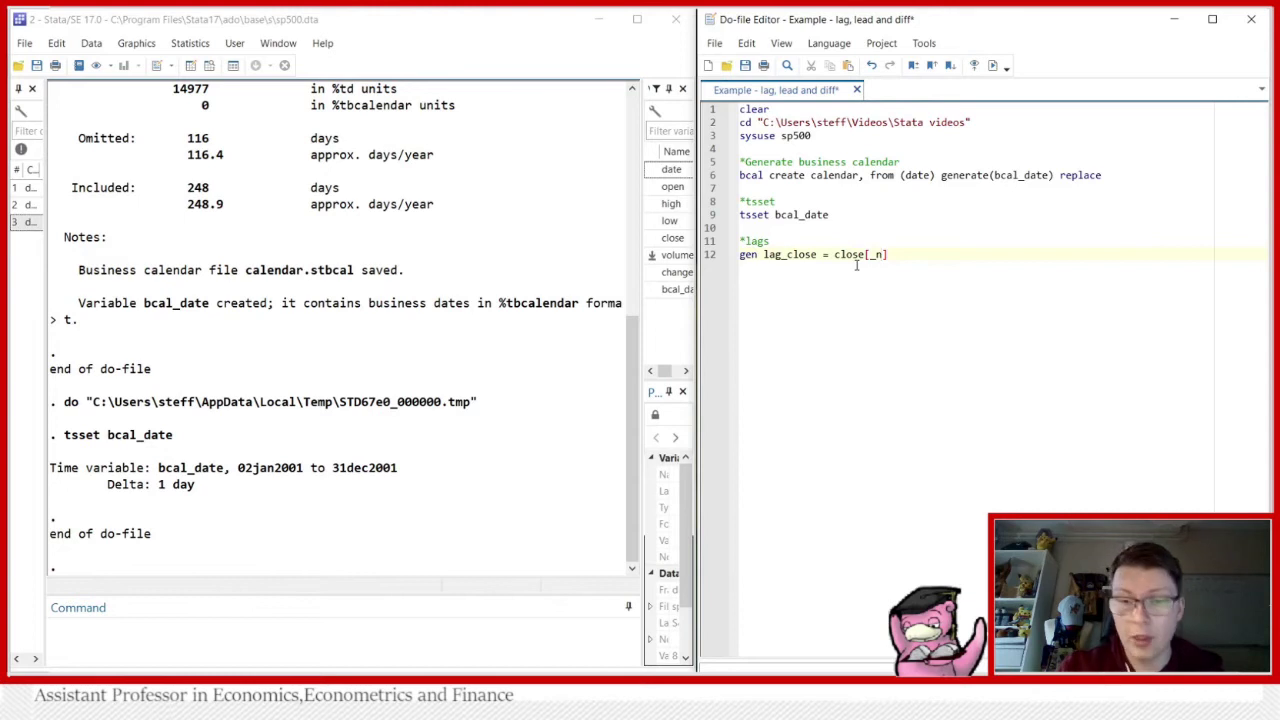
type("-1")
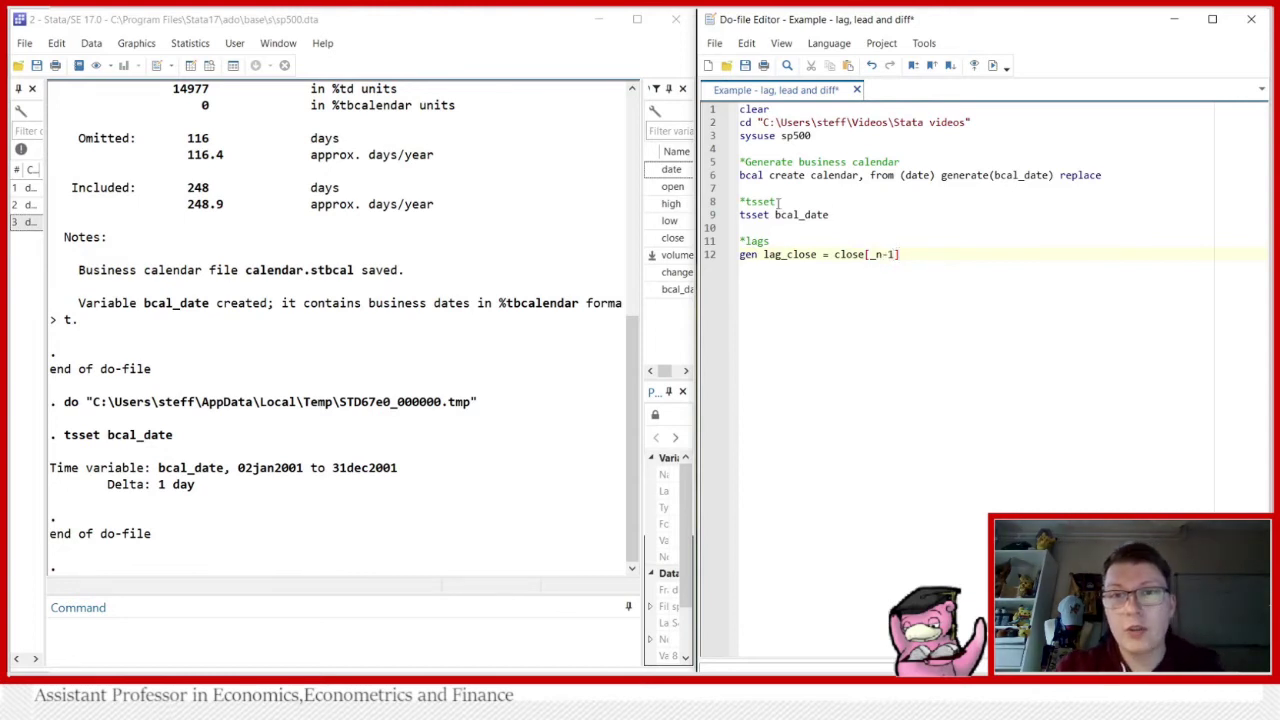
left_click(714, 257)
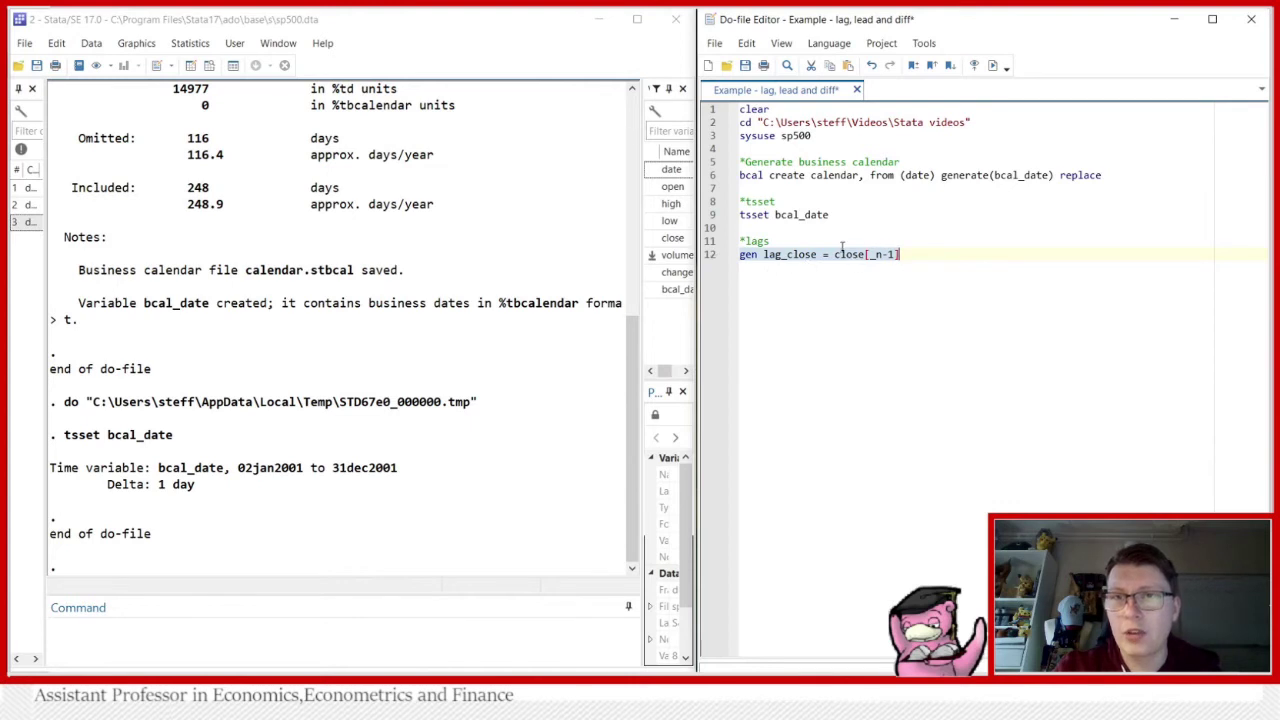
left_click(1006, 65)
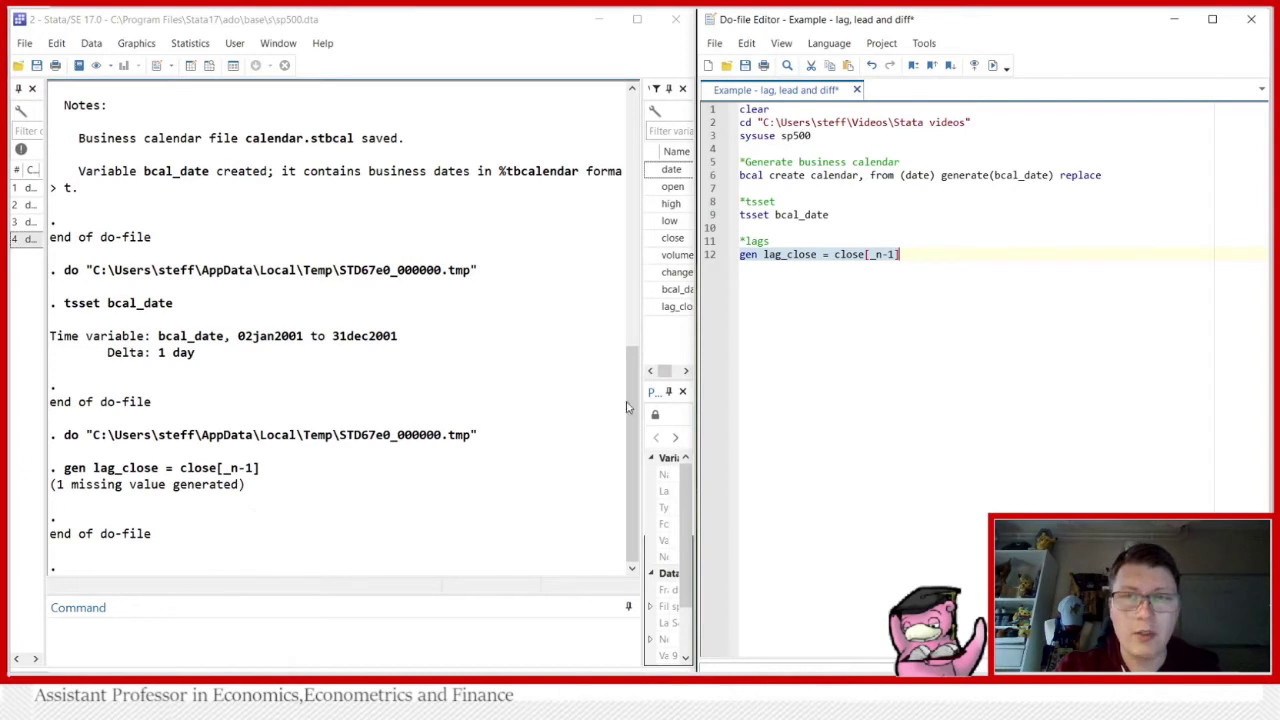
left_click(922, 254)
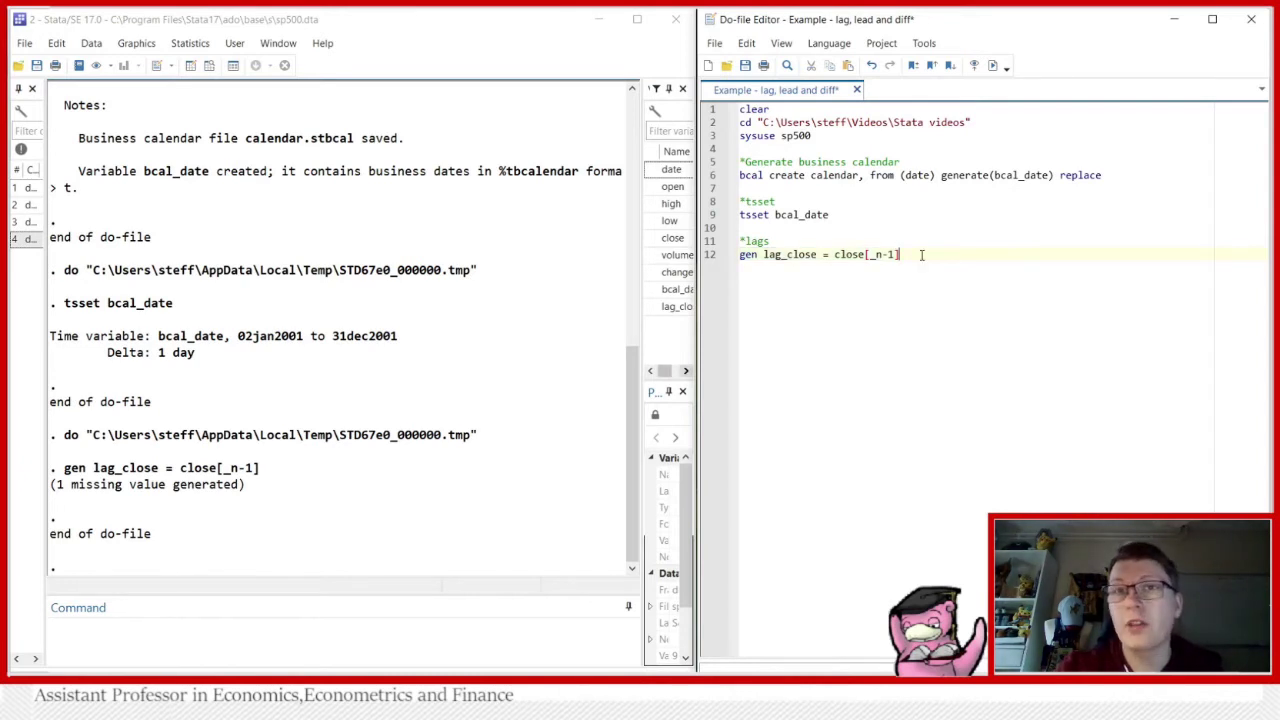
Step: Write and run gen lag_close2 = l.close on line 13
key("Return")
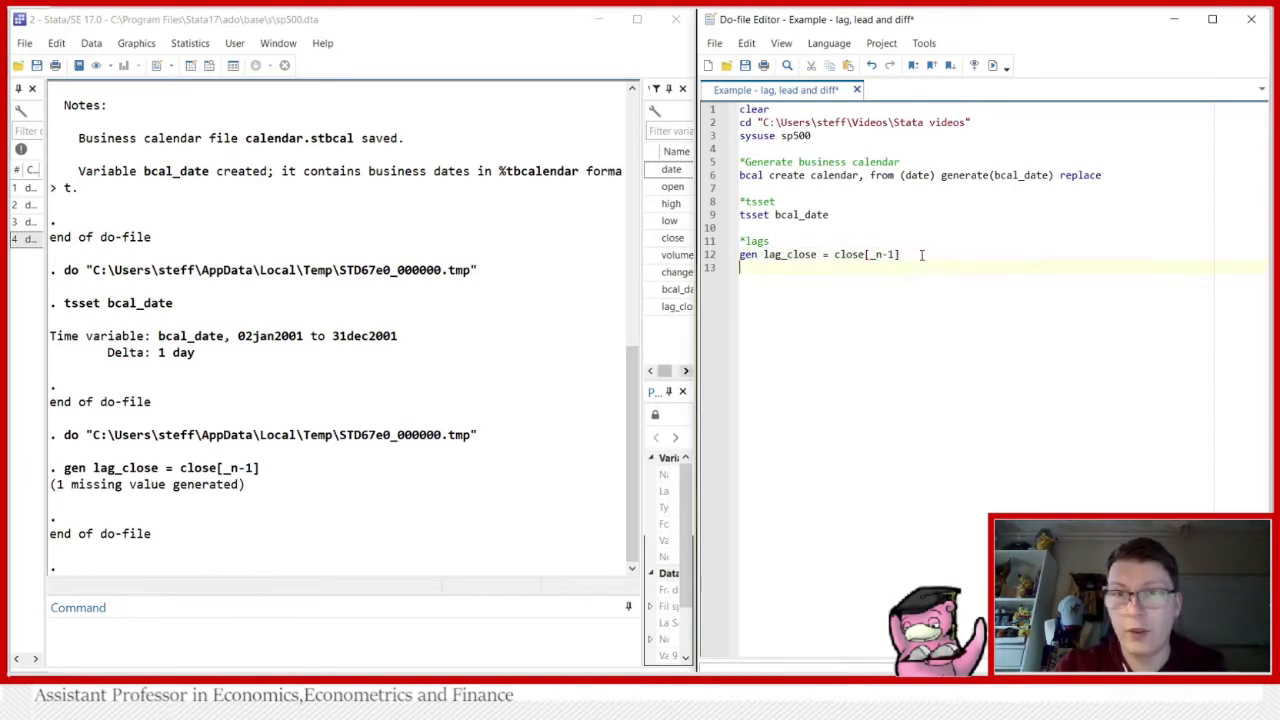
type("gen")
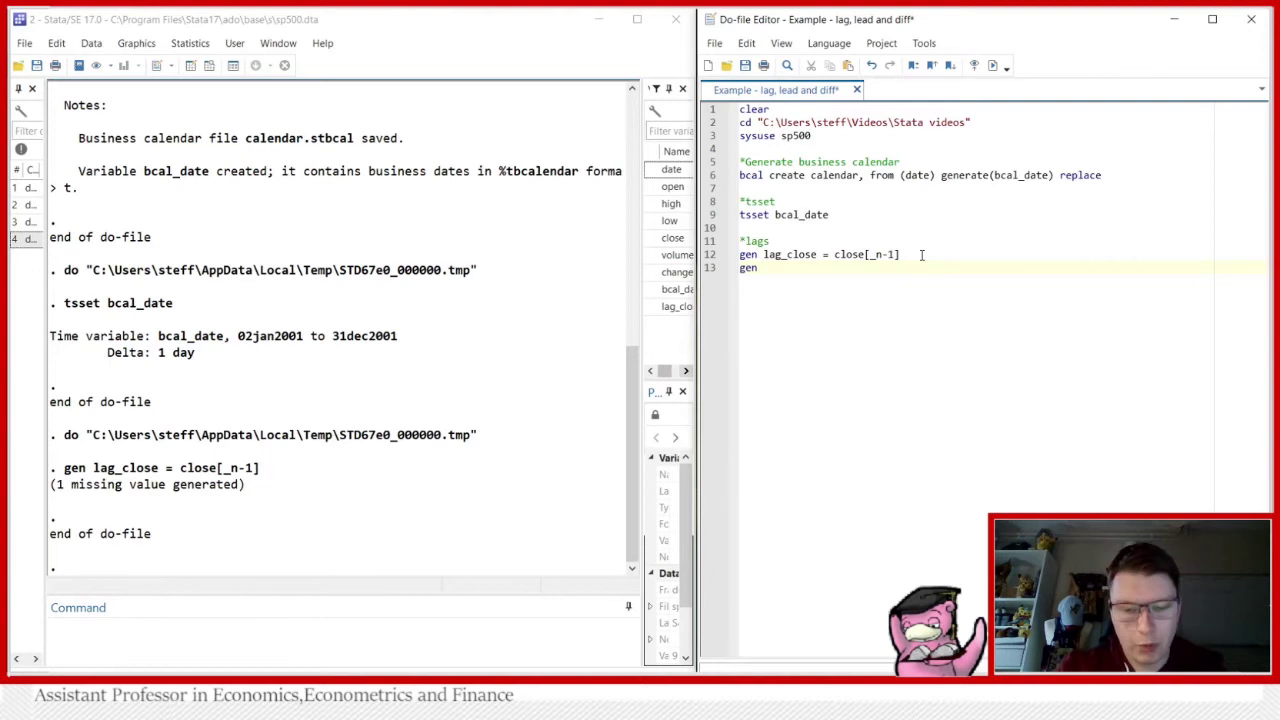
type("lag_close2")
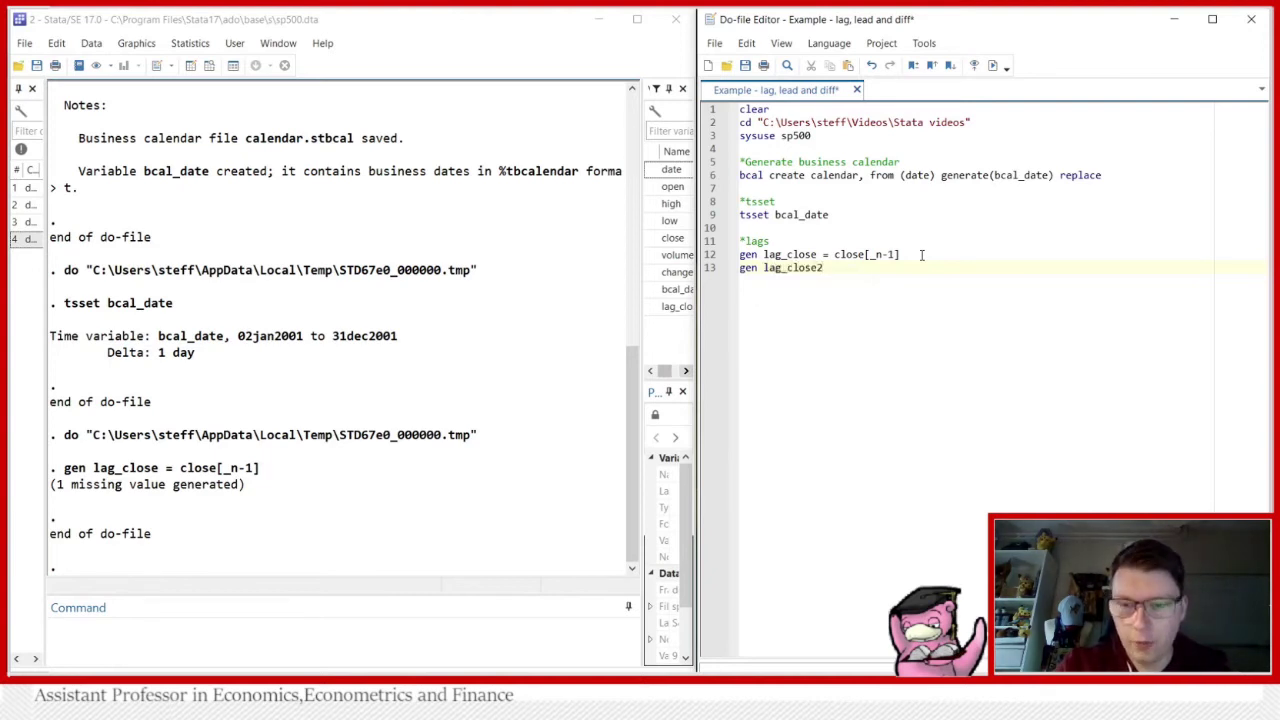
type(" = ")
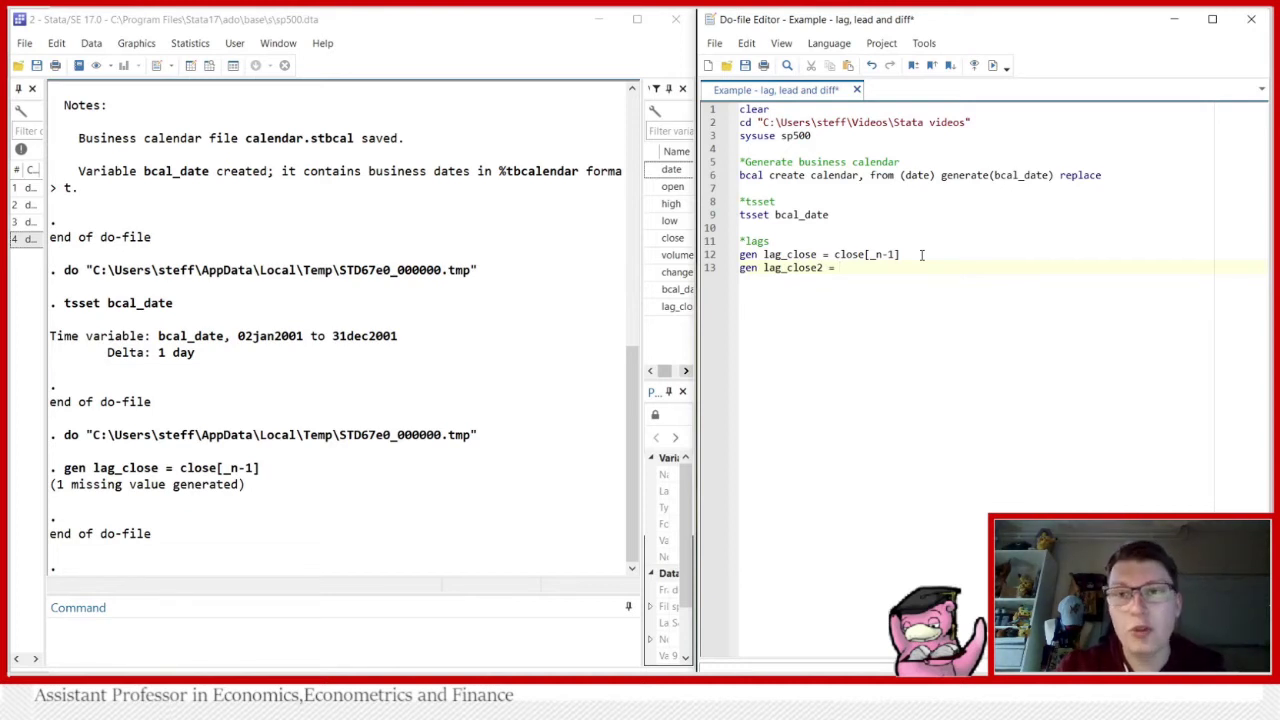
type("l.close")
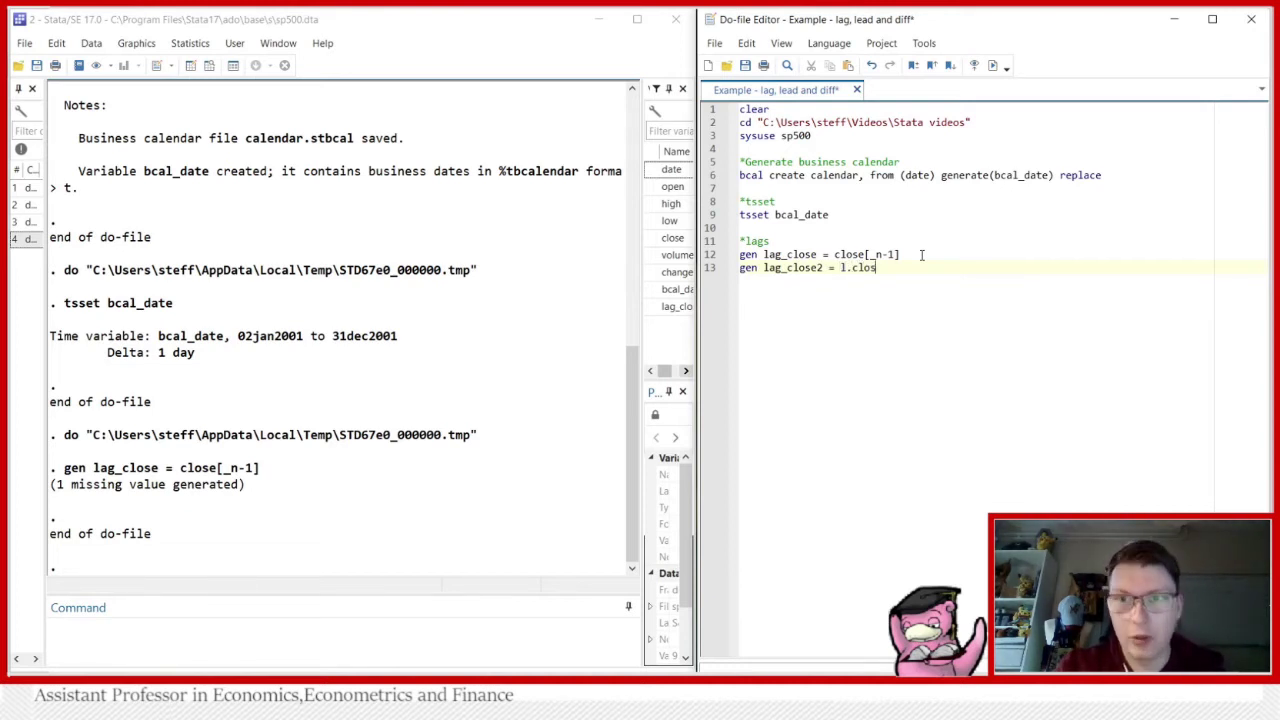
left_click(705, 268)
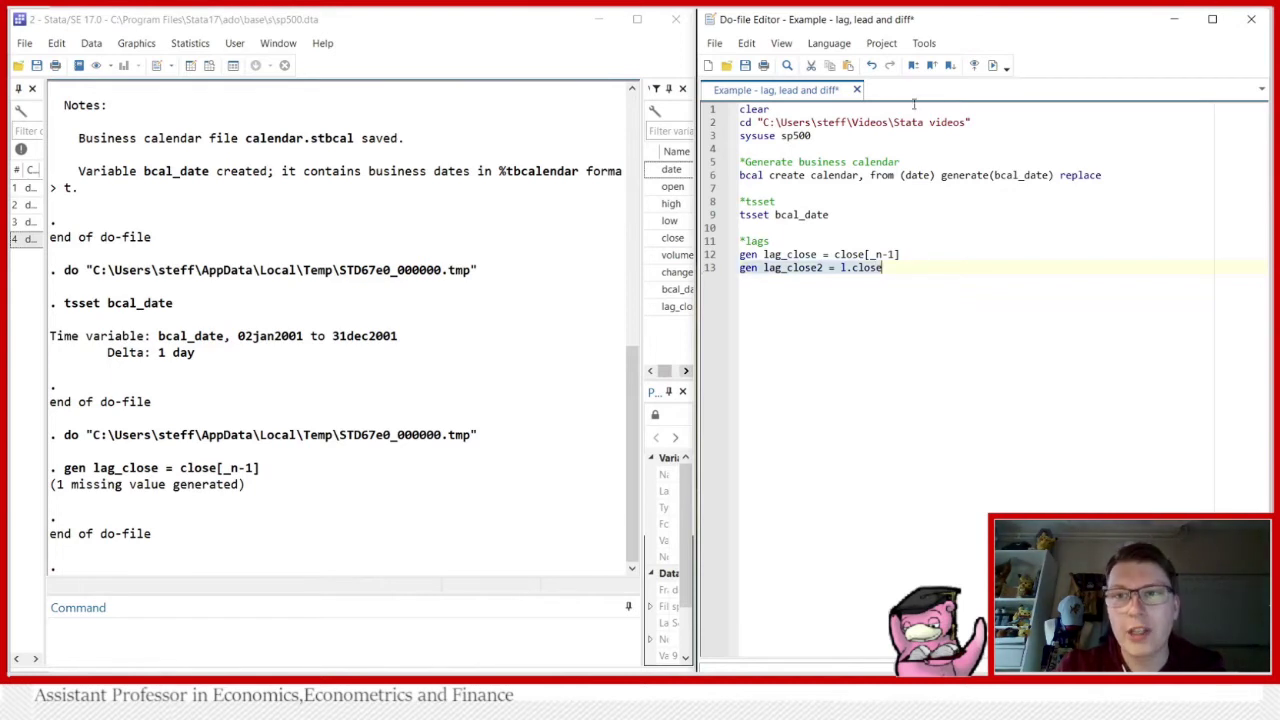
left_click(992, 65)
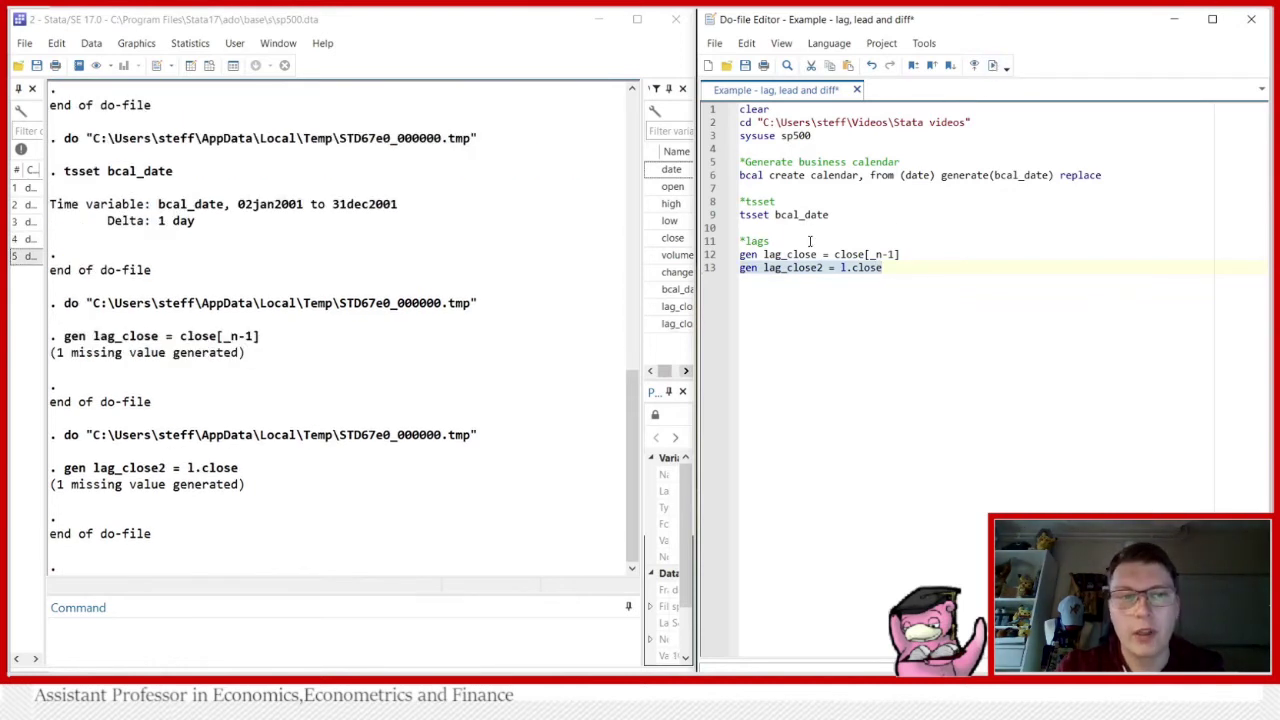
Step: Browse the data to compare lag_close and lag_close2 across rows 1–8
left_click(210, 66)
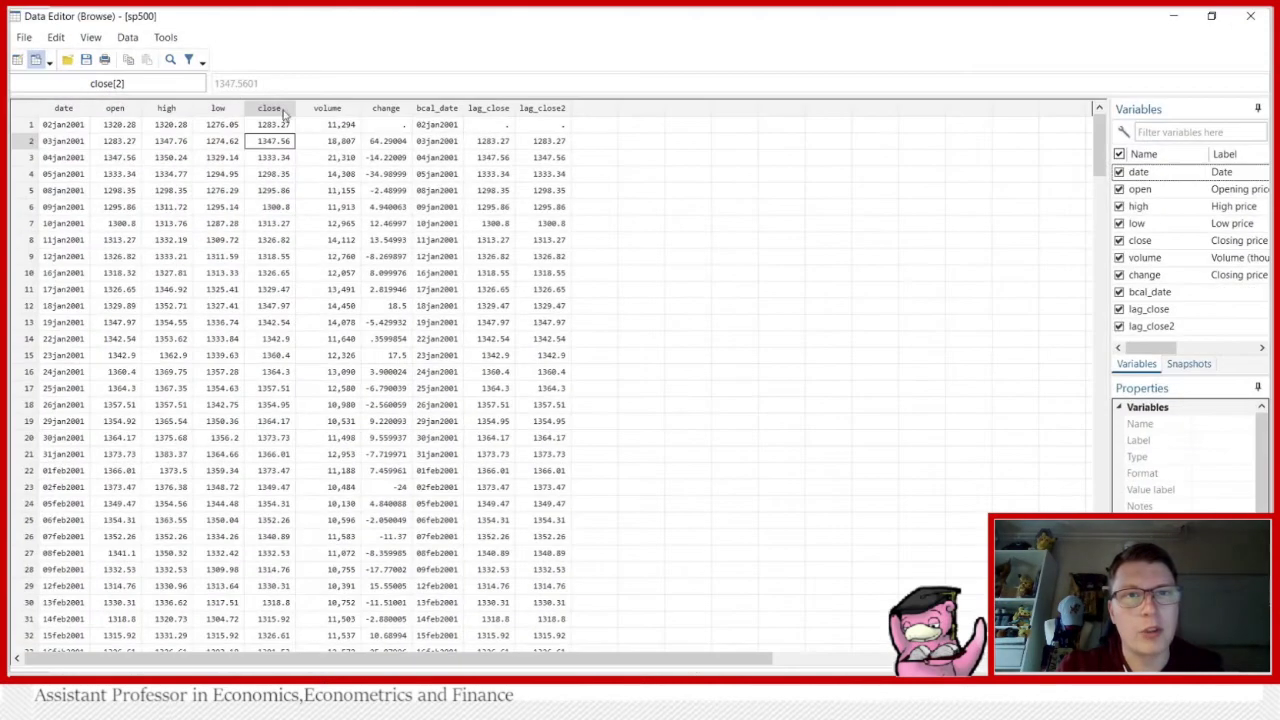
left_click(503, 125)
left_click_drag(503, 125, 541, 243)
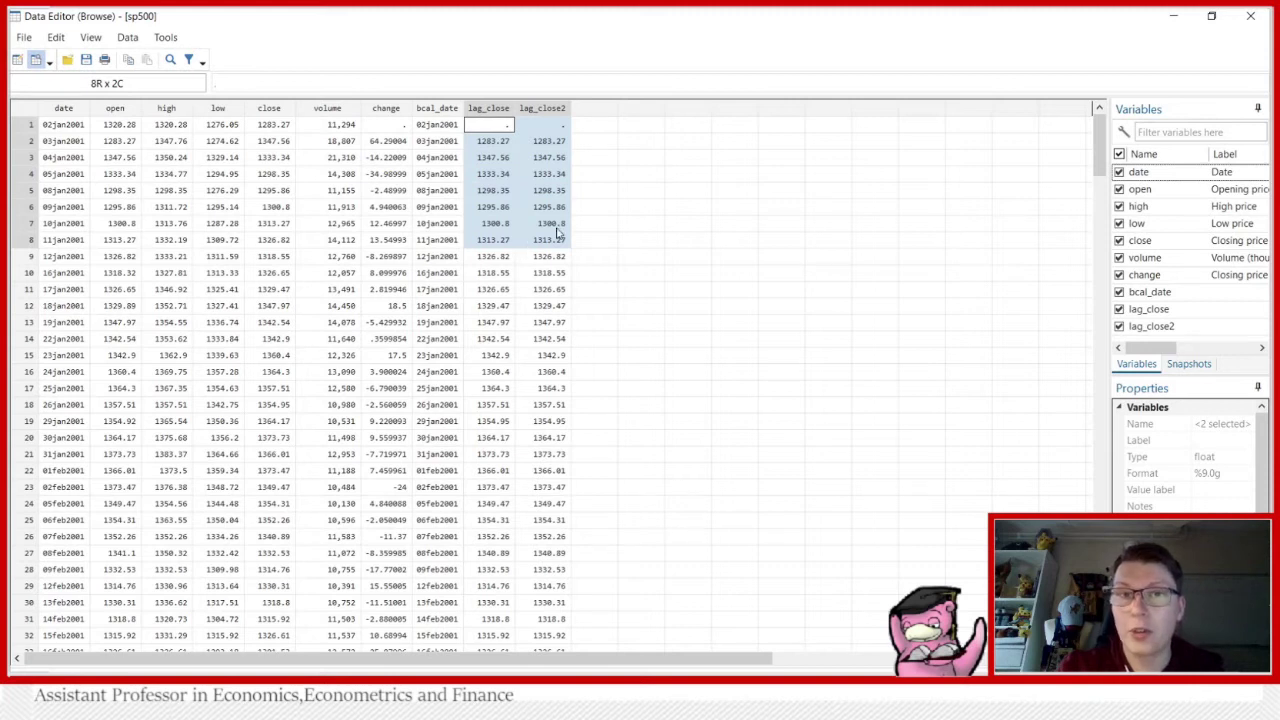
left_click(603, 195)
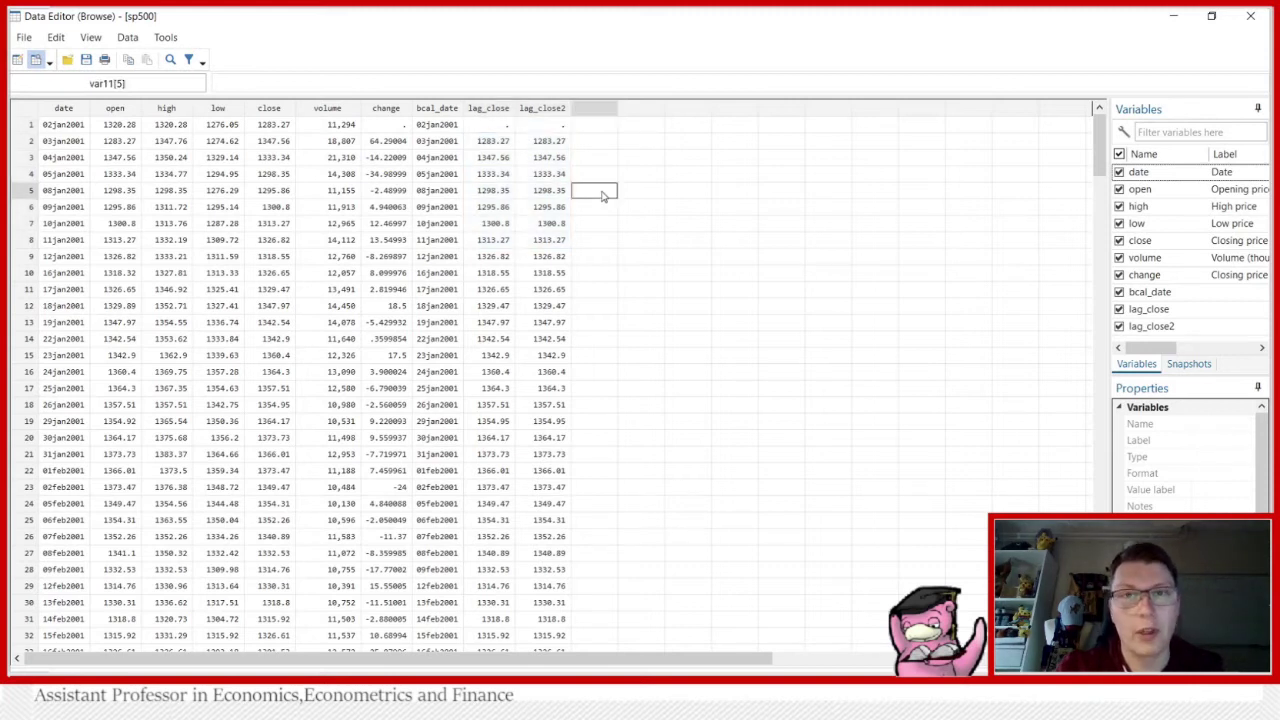
left_click(490, 143)
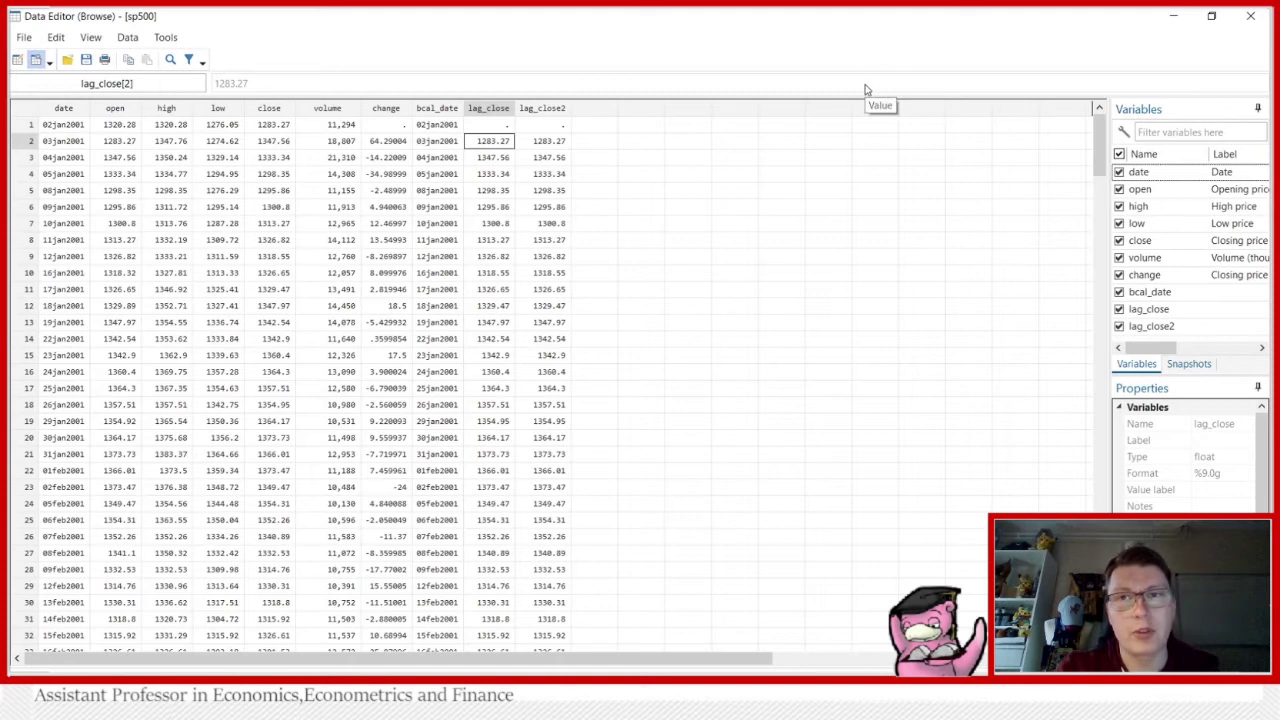
Step: Start a *leads section containing gen lead_close = close[_n+1]
left_click(1173, 16)
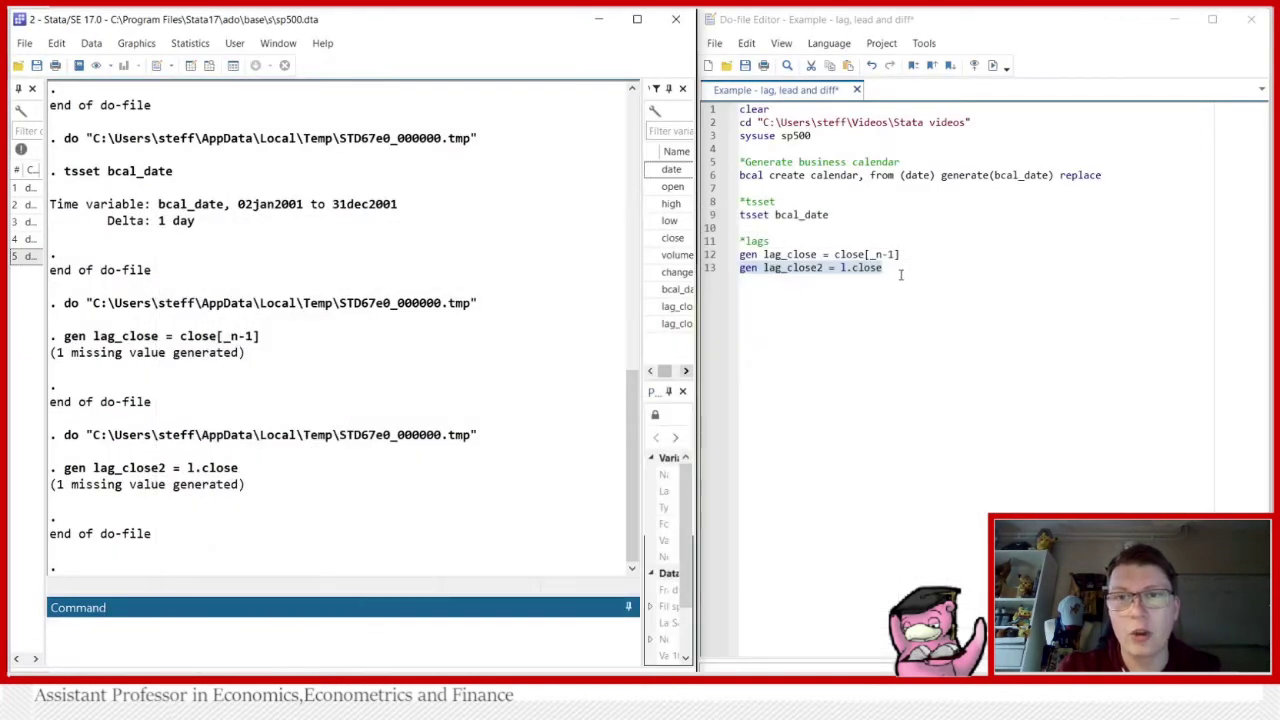
left_click_drag(900, 275, 839, 268)
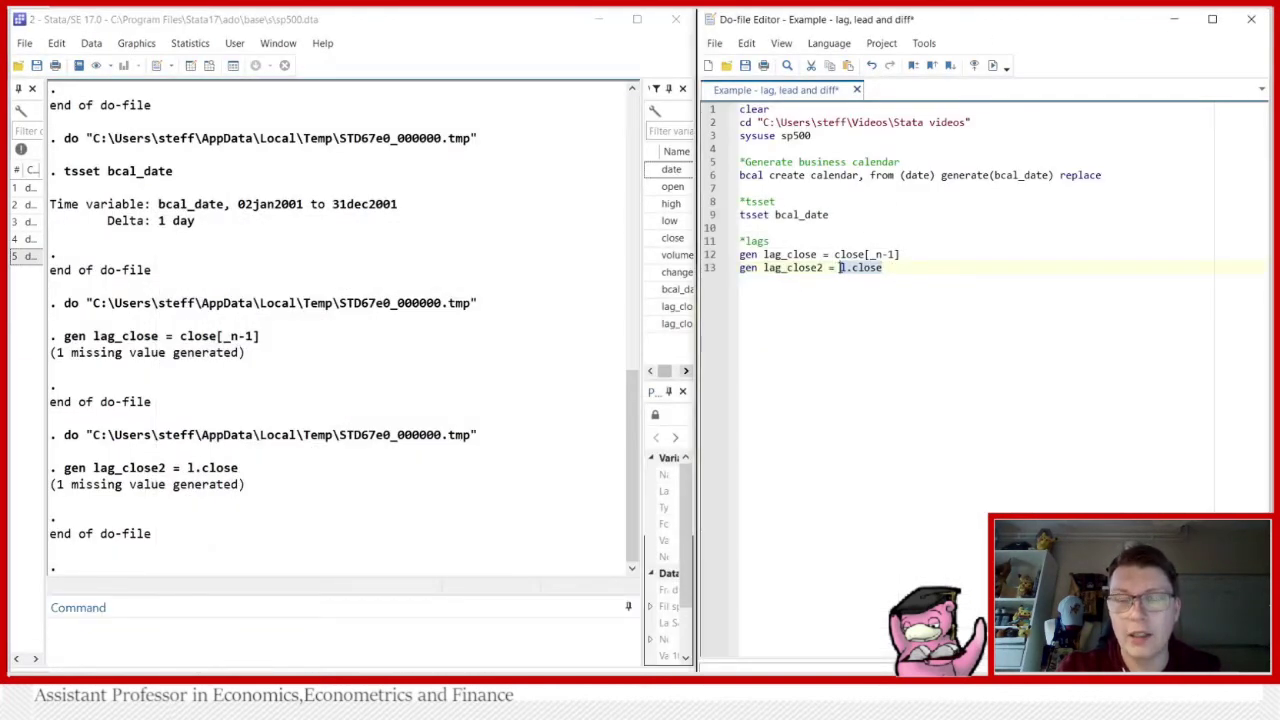
left_click(896, 268)
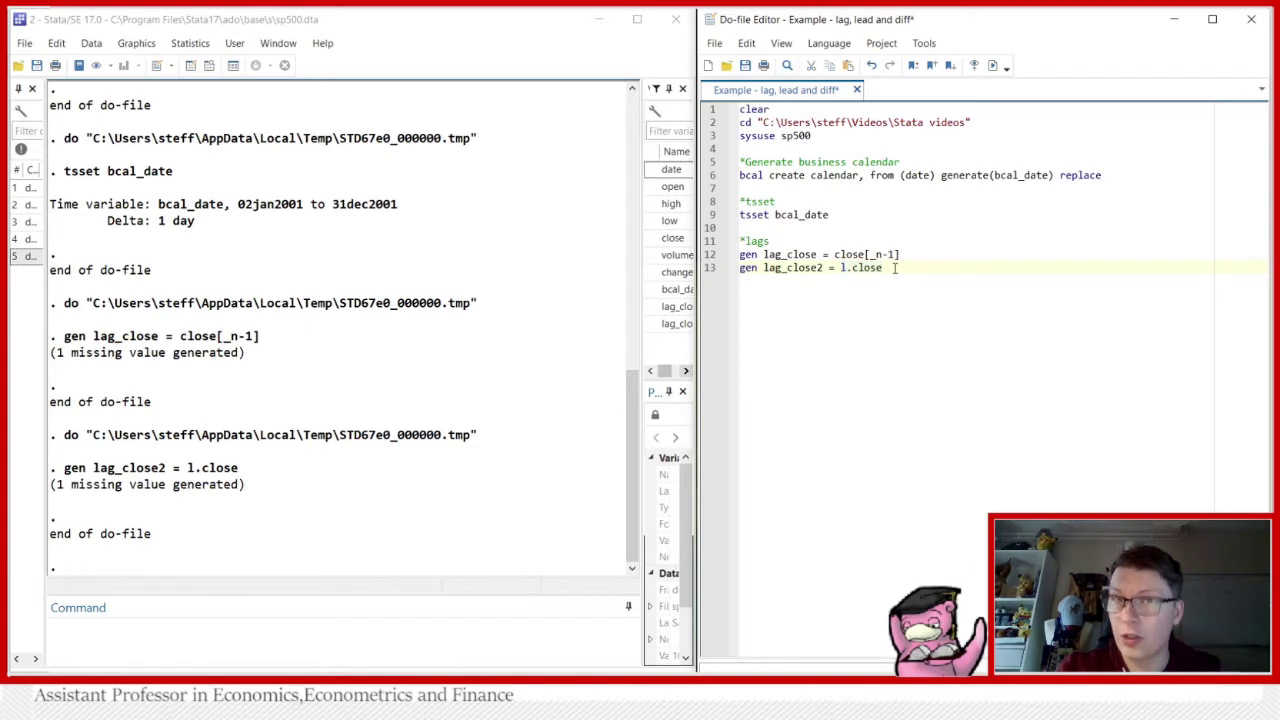
key("Return")
key("Return")
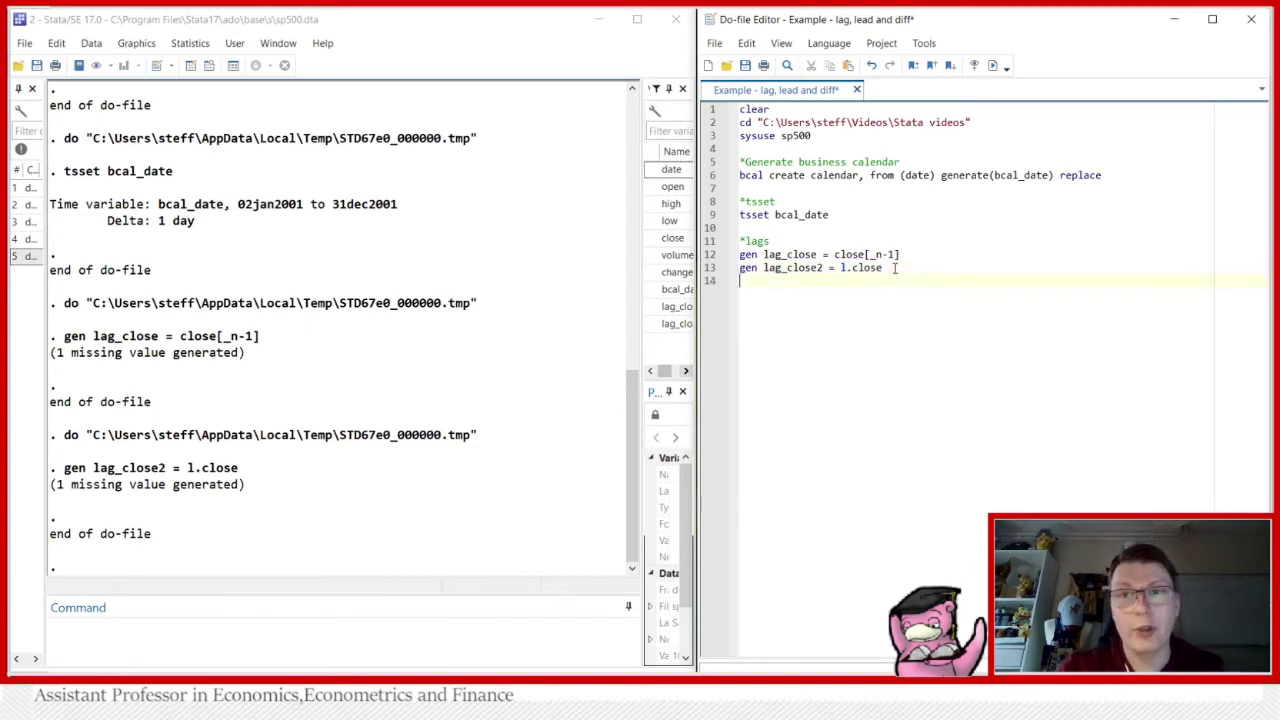
type("*leads")
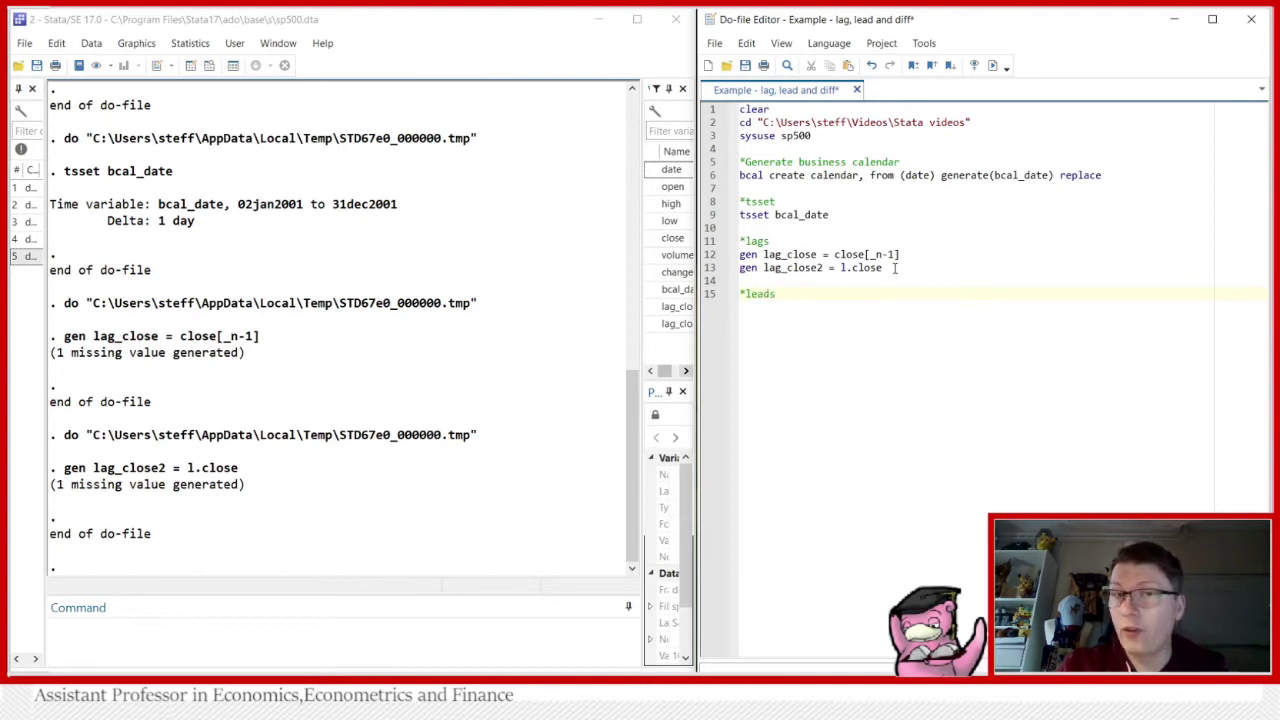
key("Return")
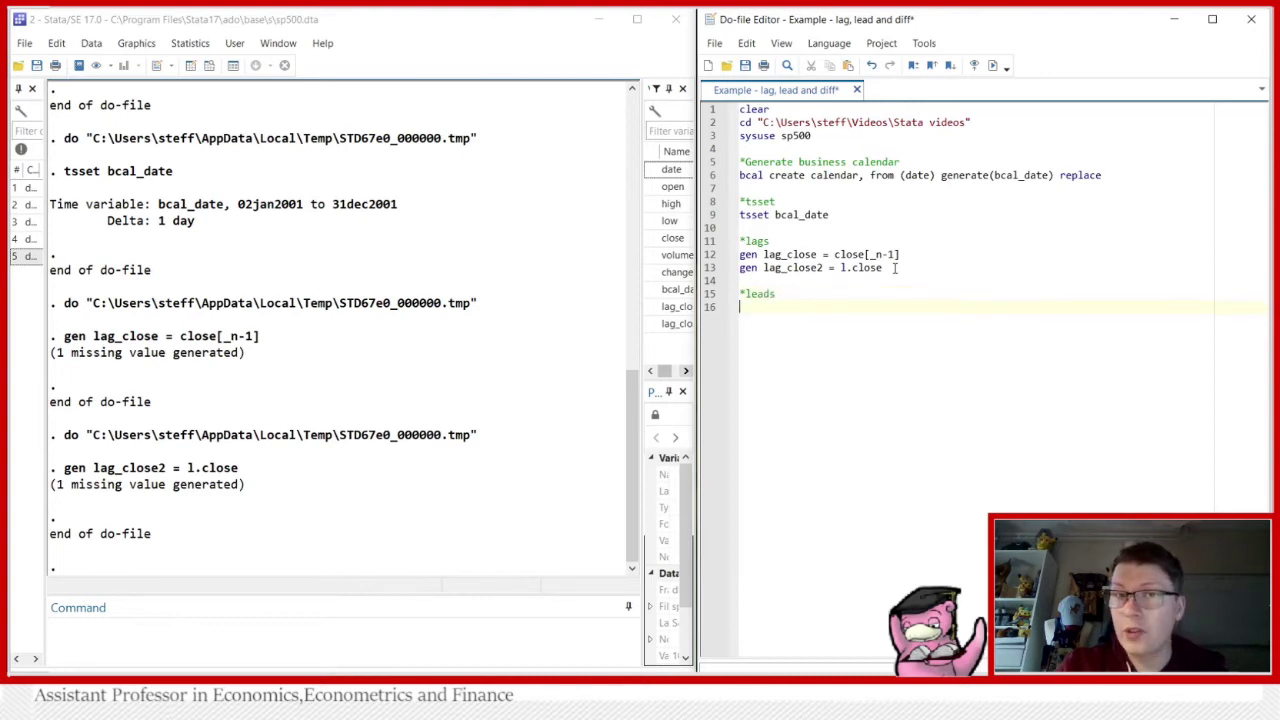
type("gen lead")
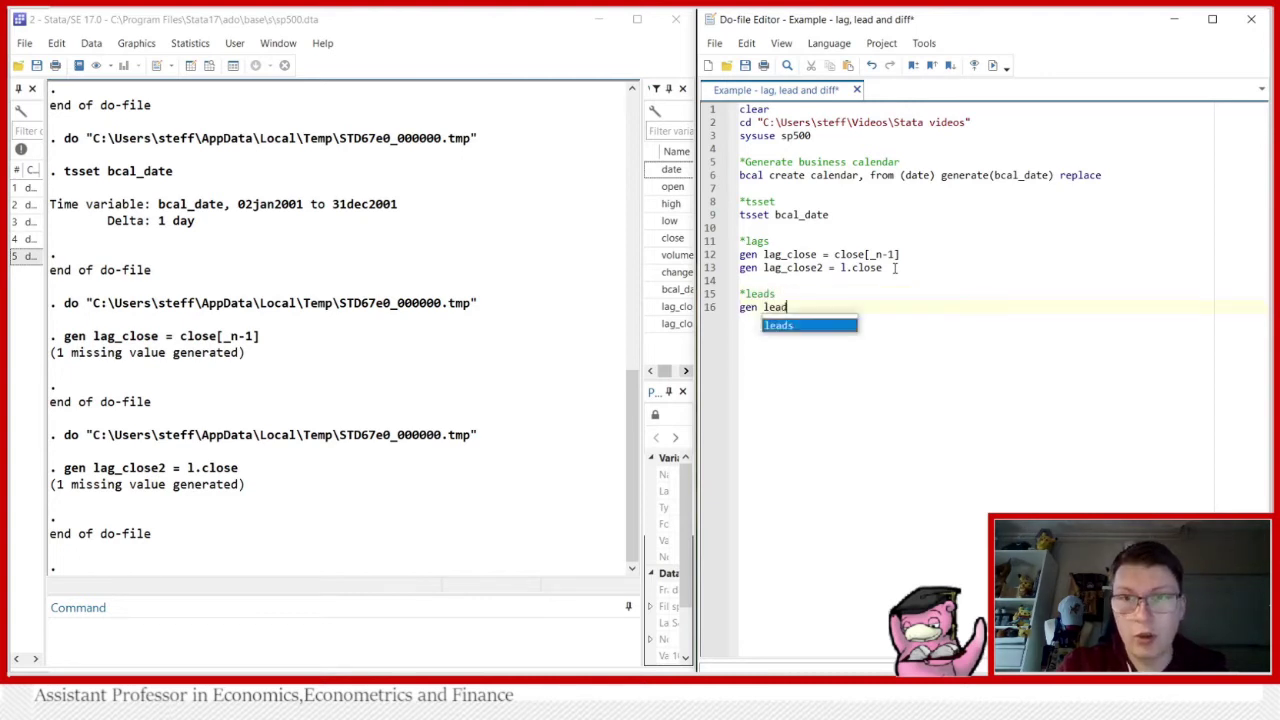
type("_close = close")
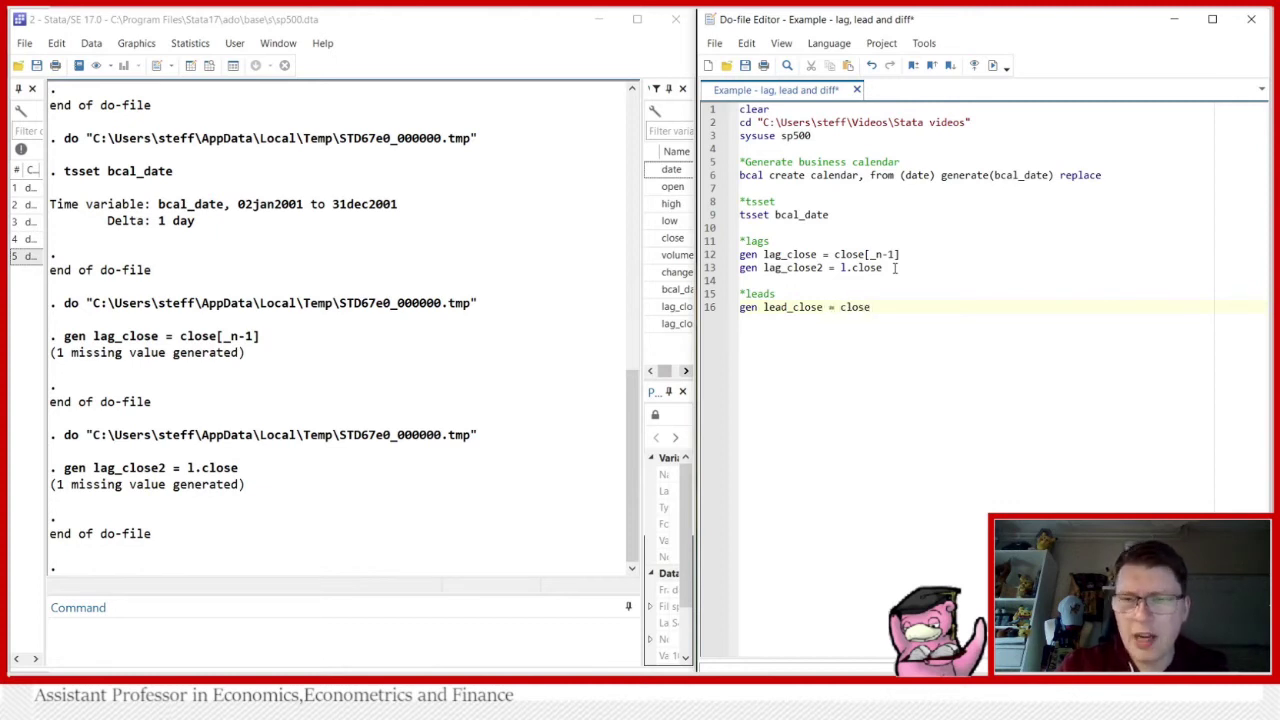
type("[]")
type("_n+1")
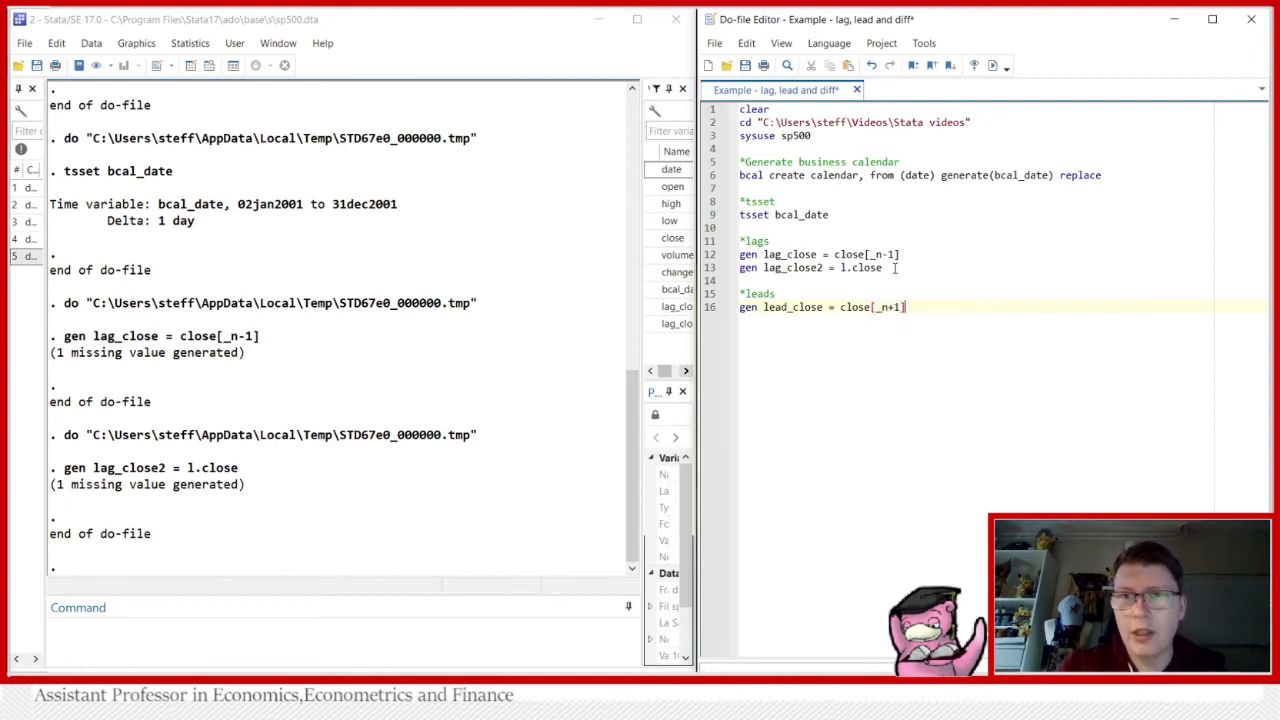
Step: Add the line gen lead_close2 = f.close below lead_close
key("Return")
type("gen ")
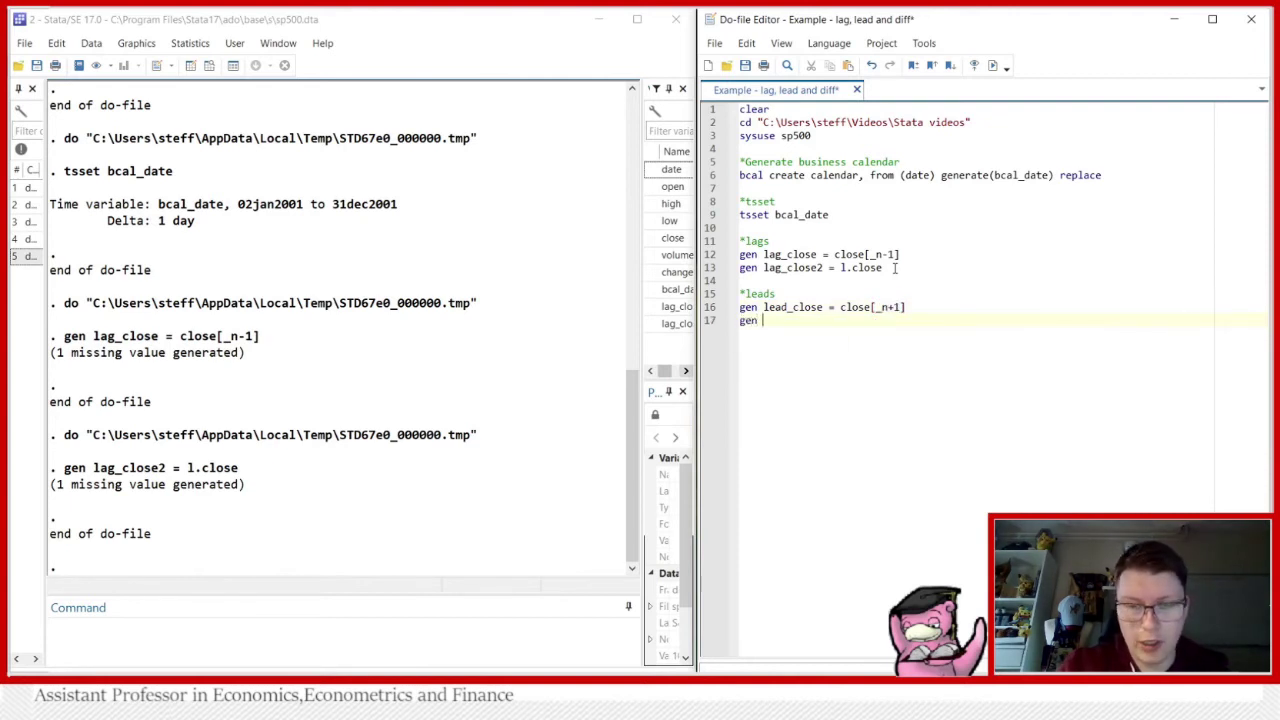
type("lag_close2")
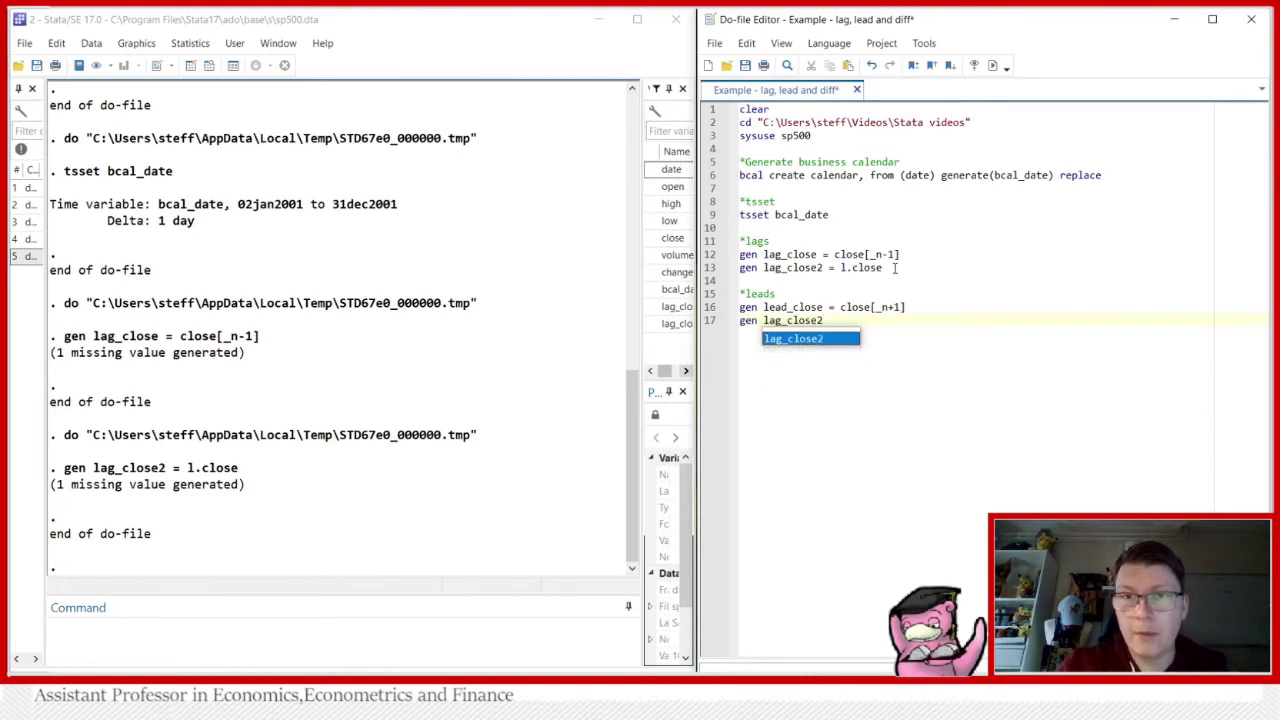
key("Left")
key("Left")
key("Left")
key("Left")
key("Left")
key("Left")
key("Left")
key("Left")
key("Left")
key("Left")
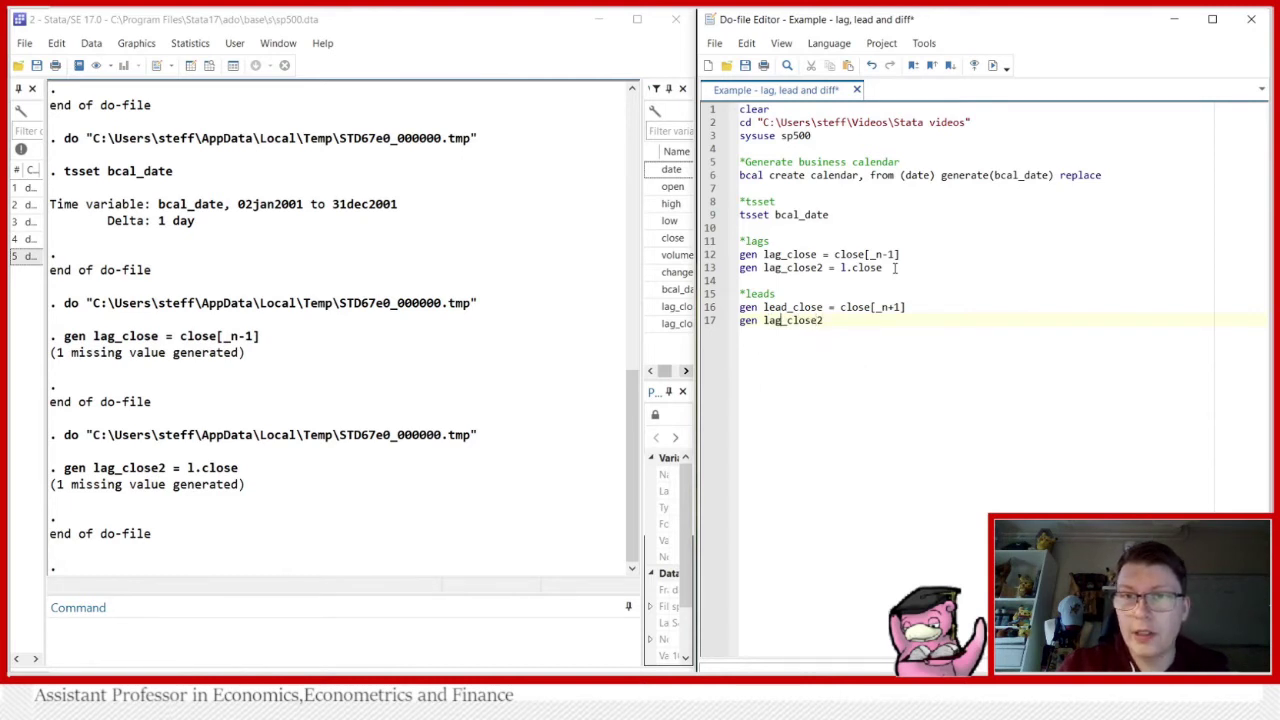
key("BackSpace")
key("BackSpace")
type("ead")
key("Escape")
key("Right")
key("Right")
key("Right")
key("Right")
key("Right")
key("Right")
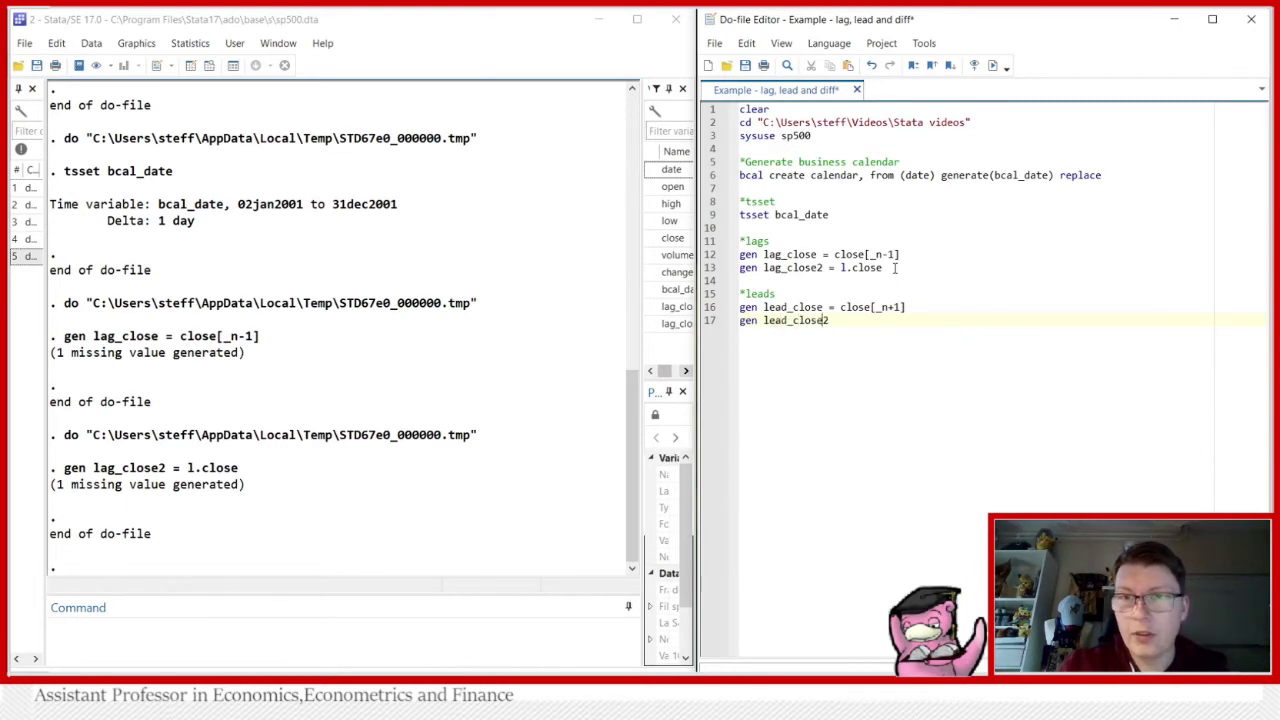
key("Right")
type("=")
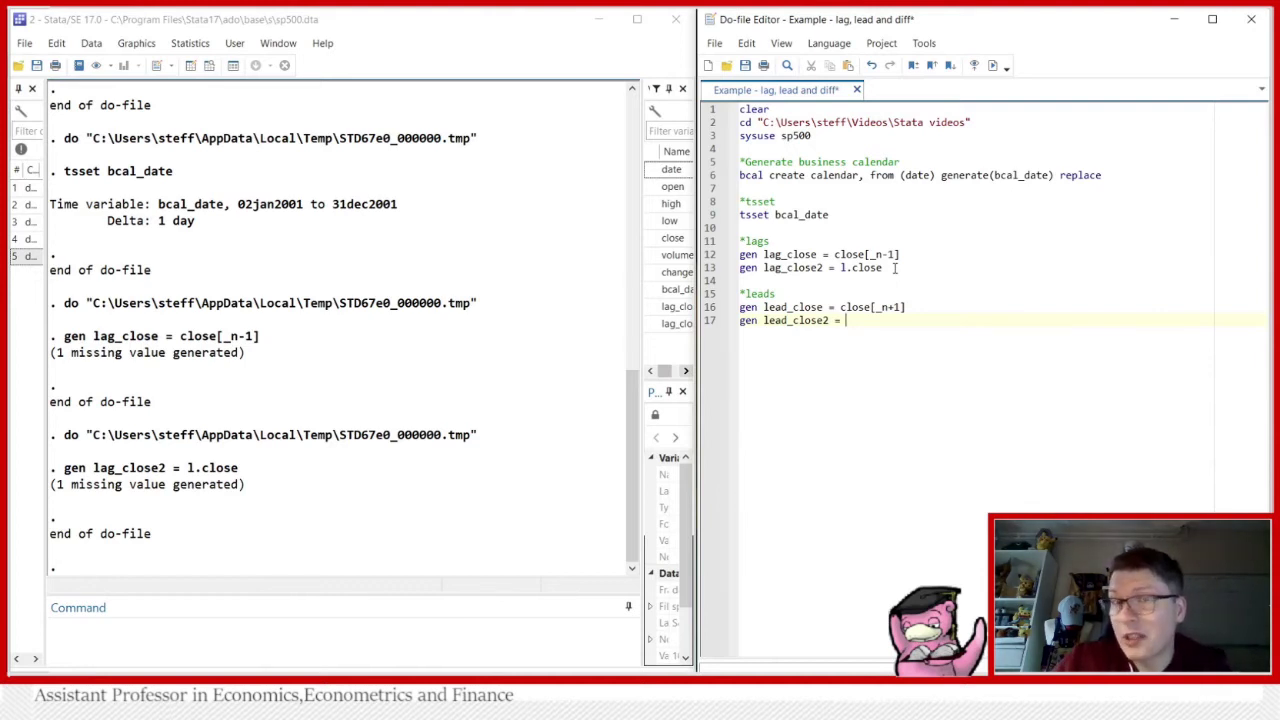
type("f")
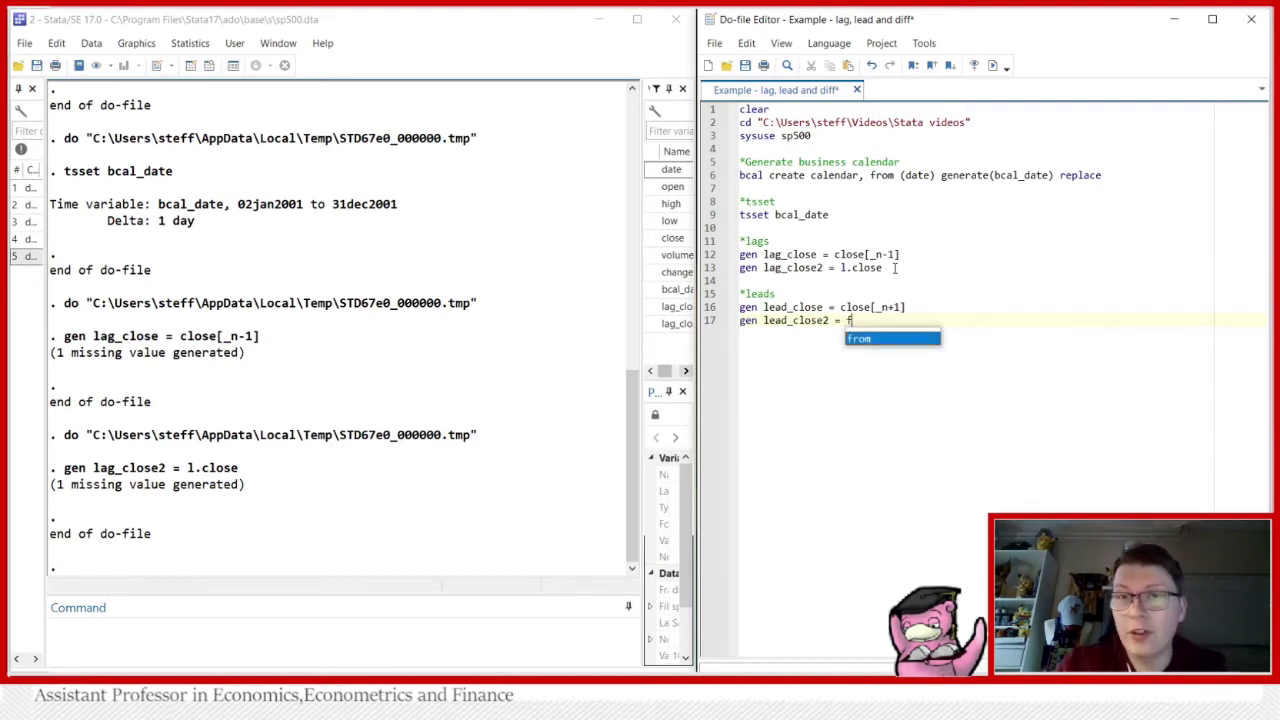
type(".close")
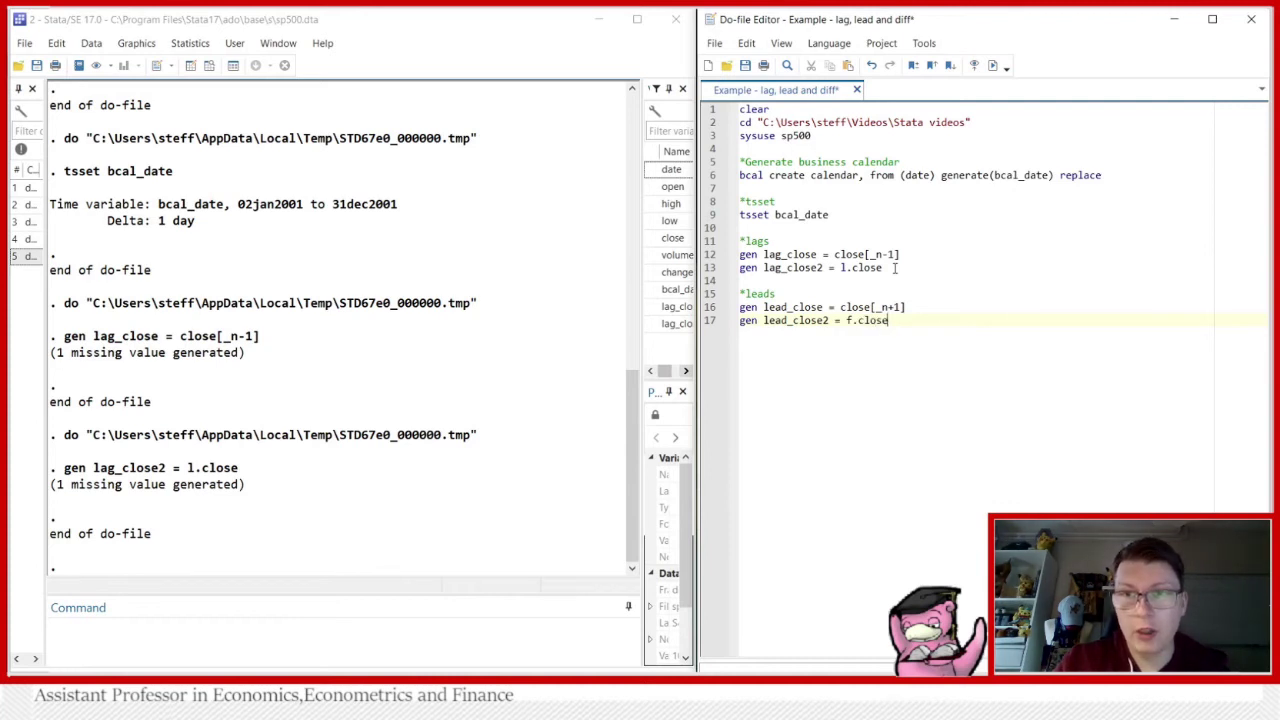
Step: Run both lead lines and confirm in the Data Editor that the 31dec2001 values are missing
left_click_drag(889, 320, 728, 310)
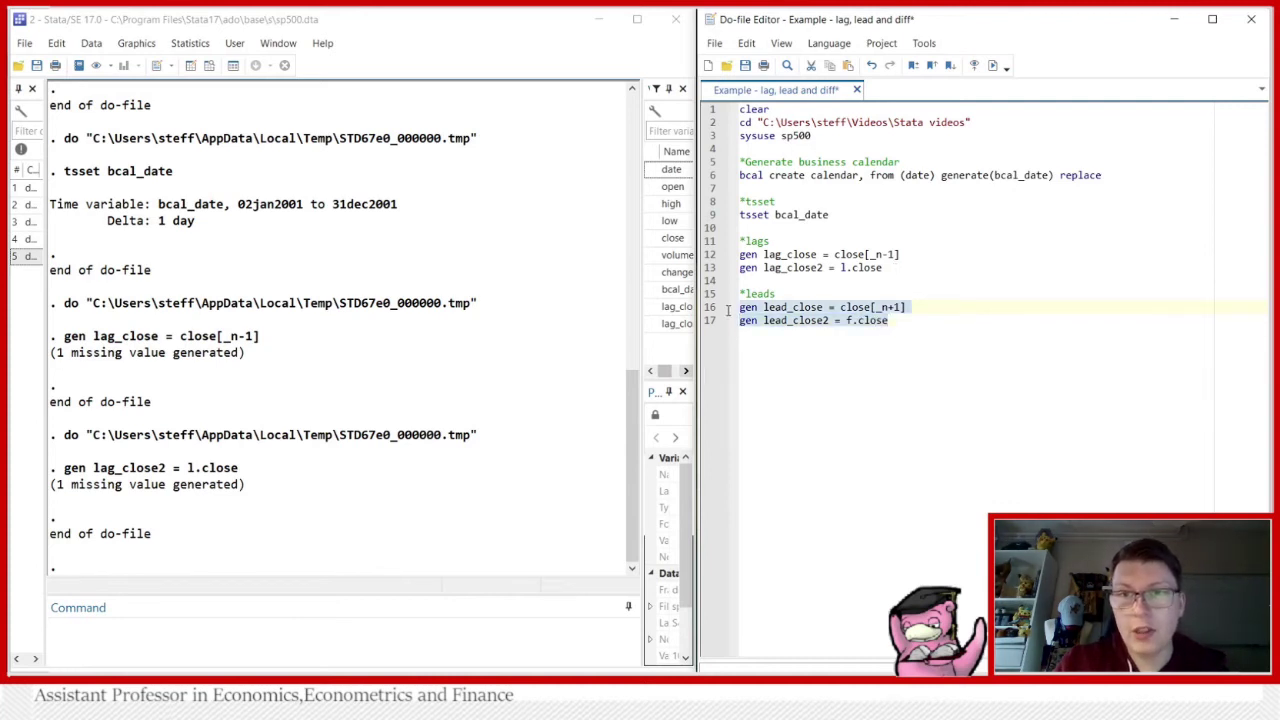
left_click(993, 65)
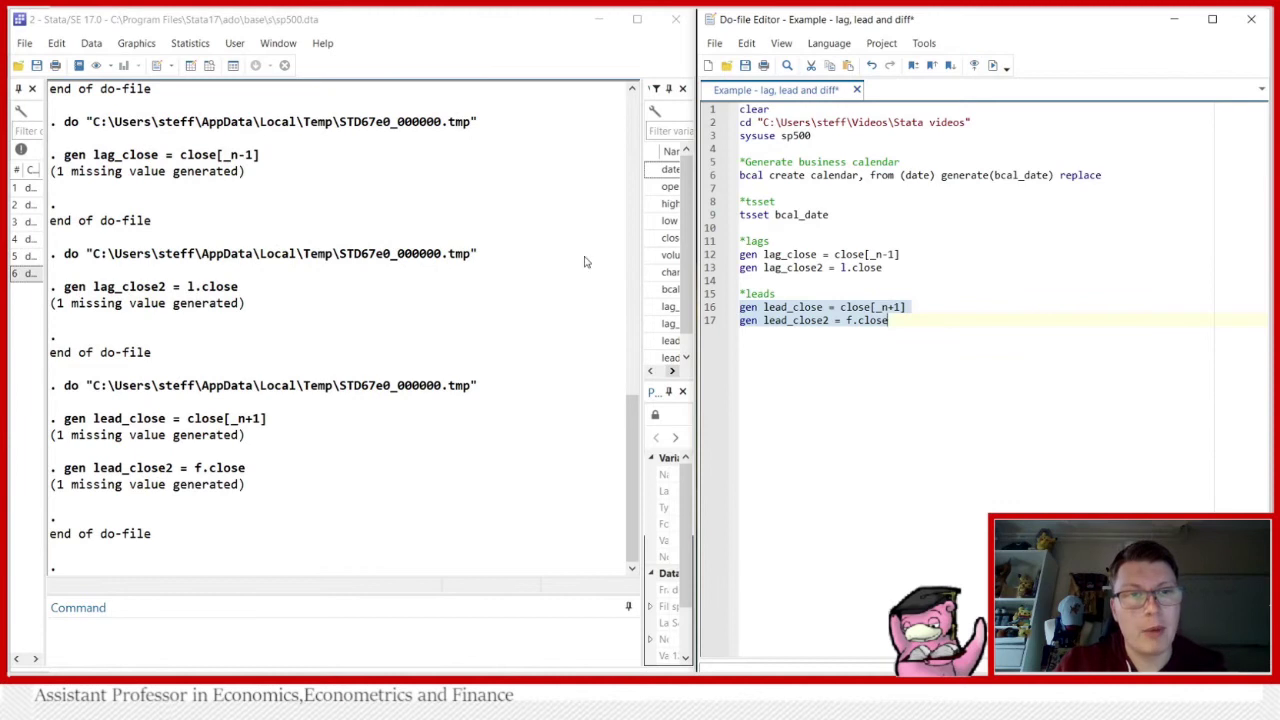
left_click(207, 65)
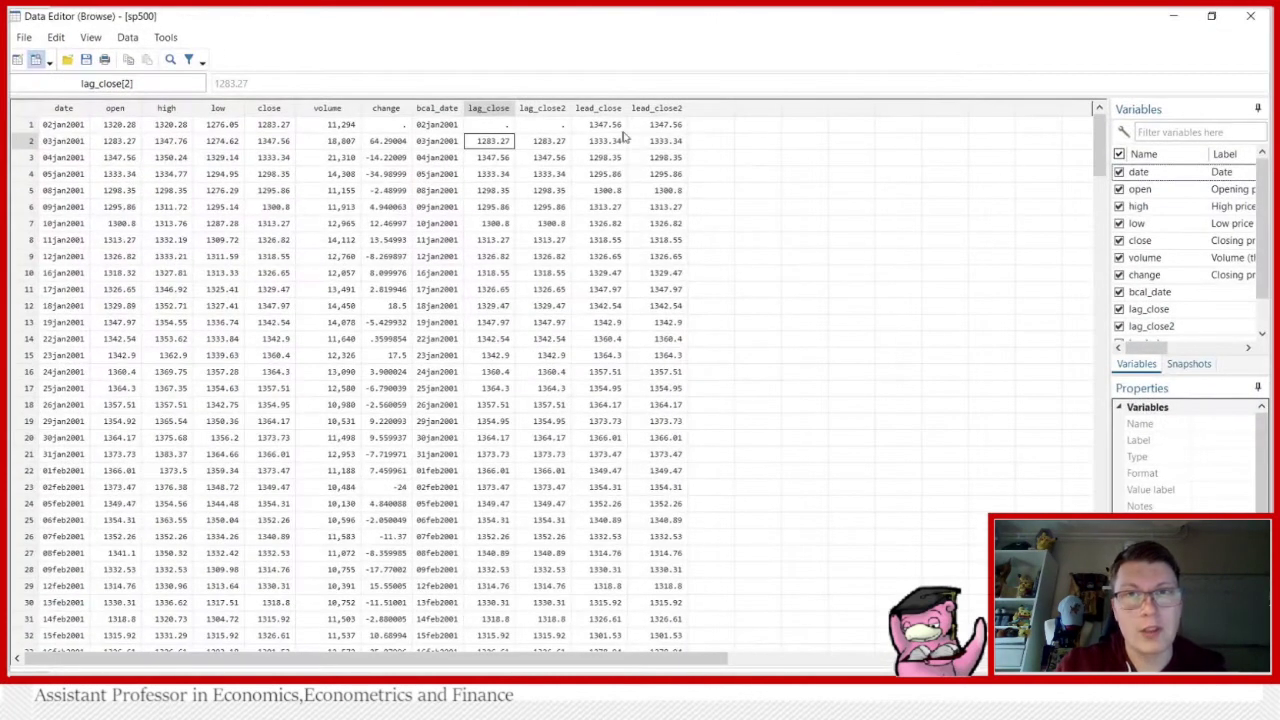
left_click_drag(605, 125, 652, 127)
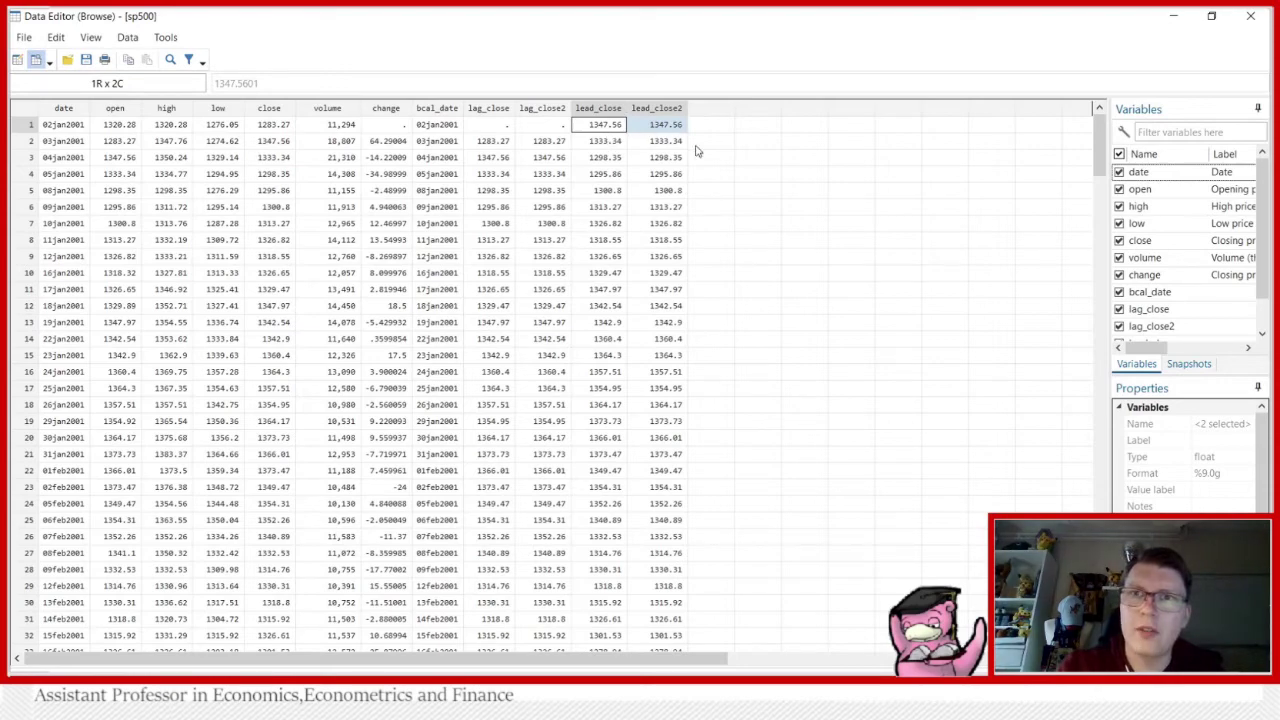
left_click_drag(1099, 140, 1099, 600)
left_click_drag(612, 406, 683, 417)
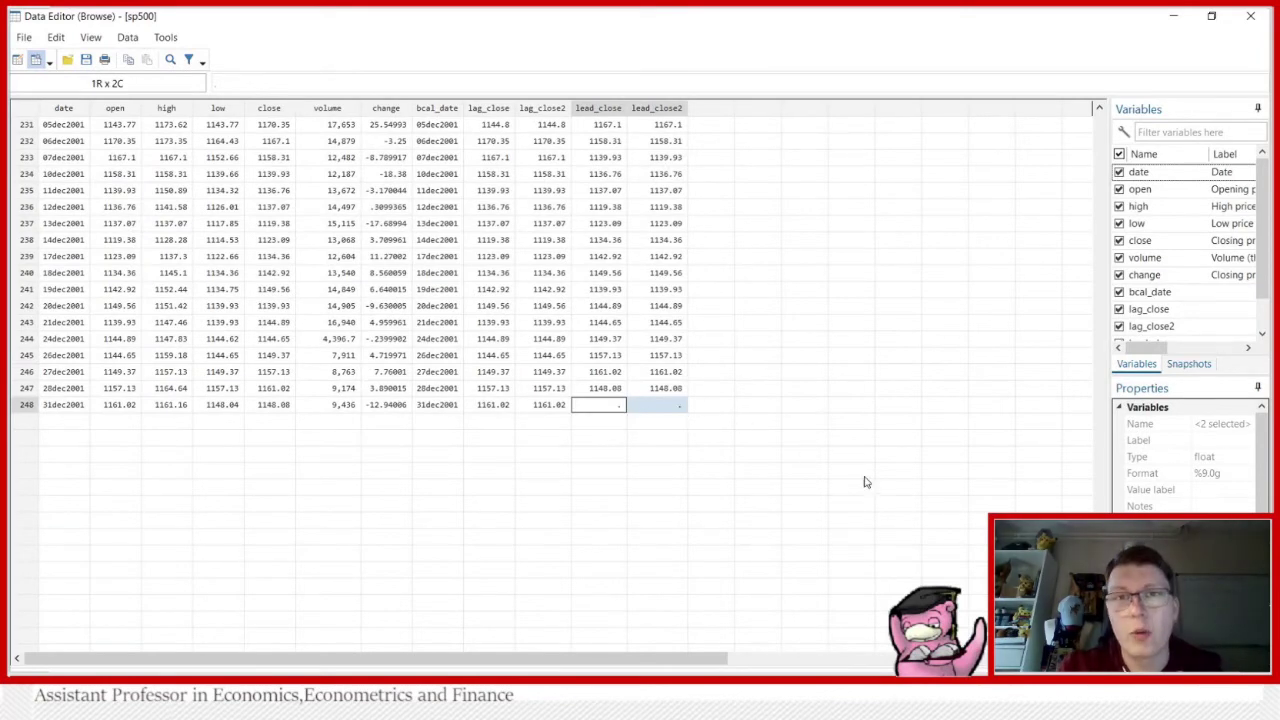
left_click_drag(1099, 600, 1099, 150)
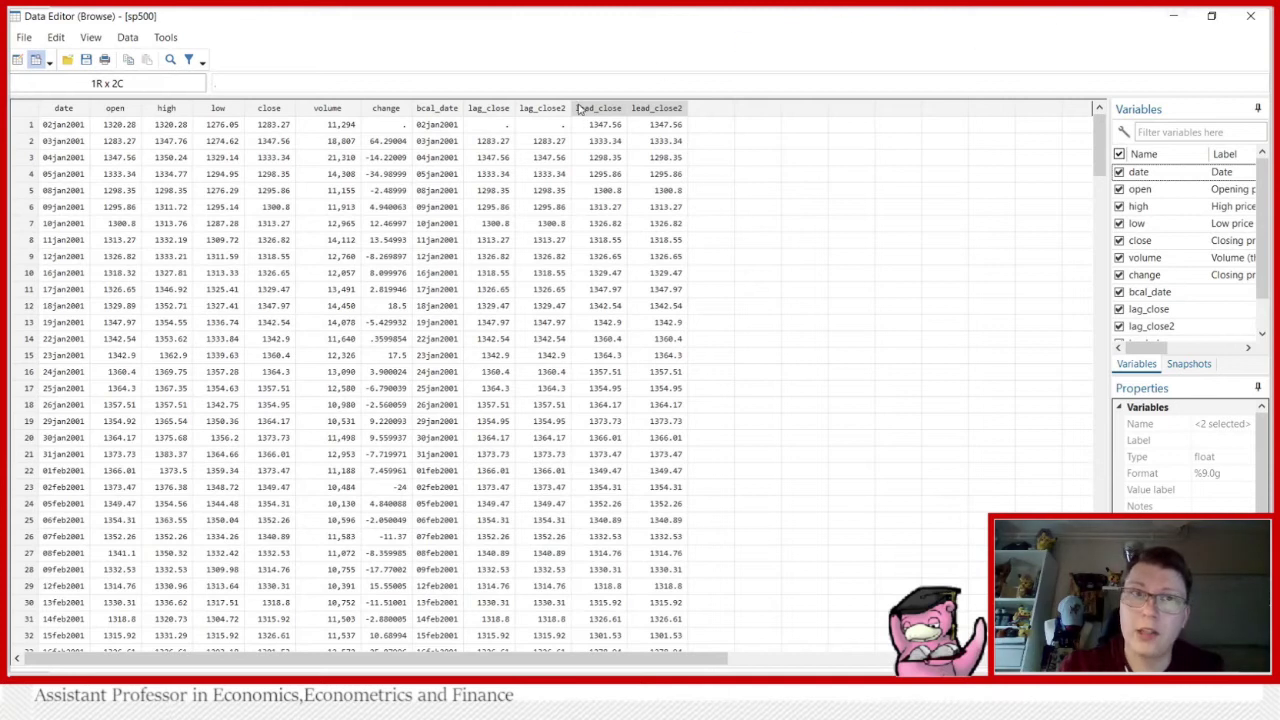
Step: Add a *difference section with gen diff_close = close[_n]-close[_n-1]
left_click(1185, 15)
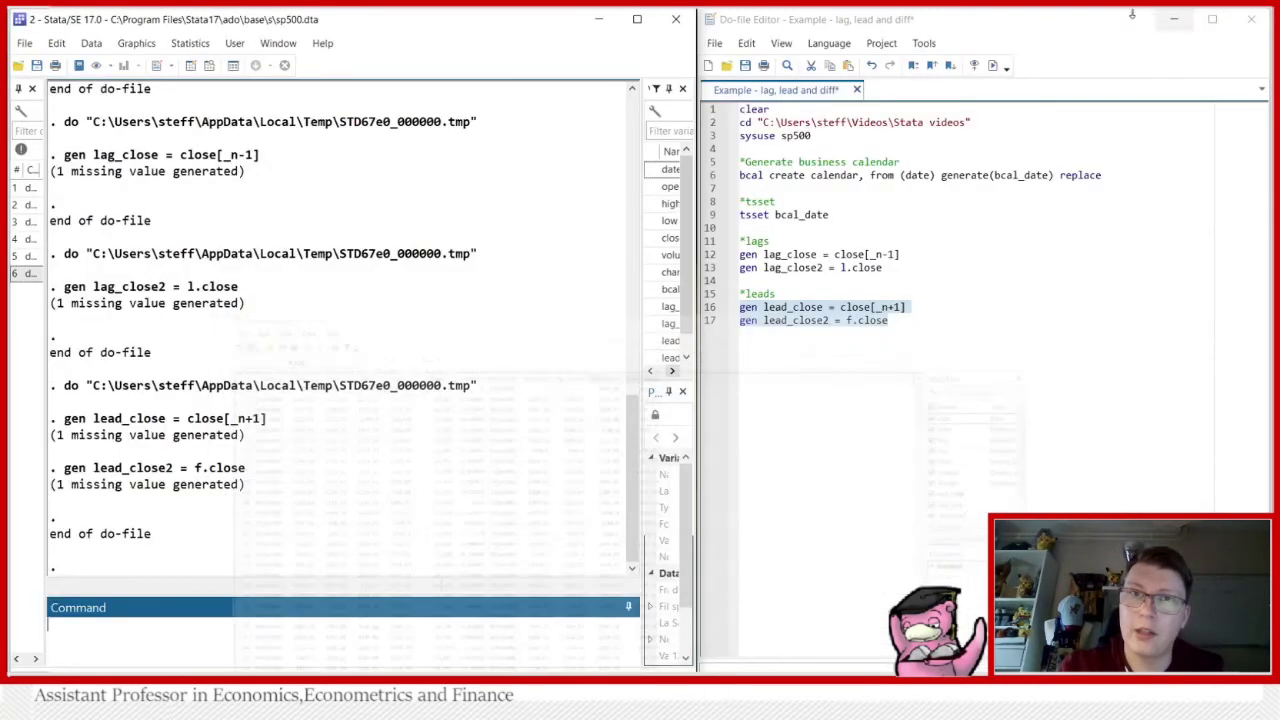
left_click(909, 320)
key("Return")
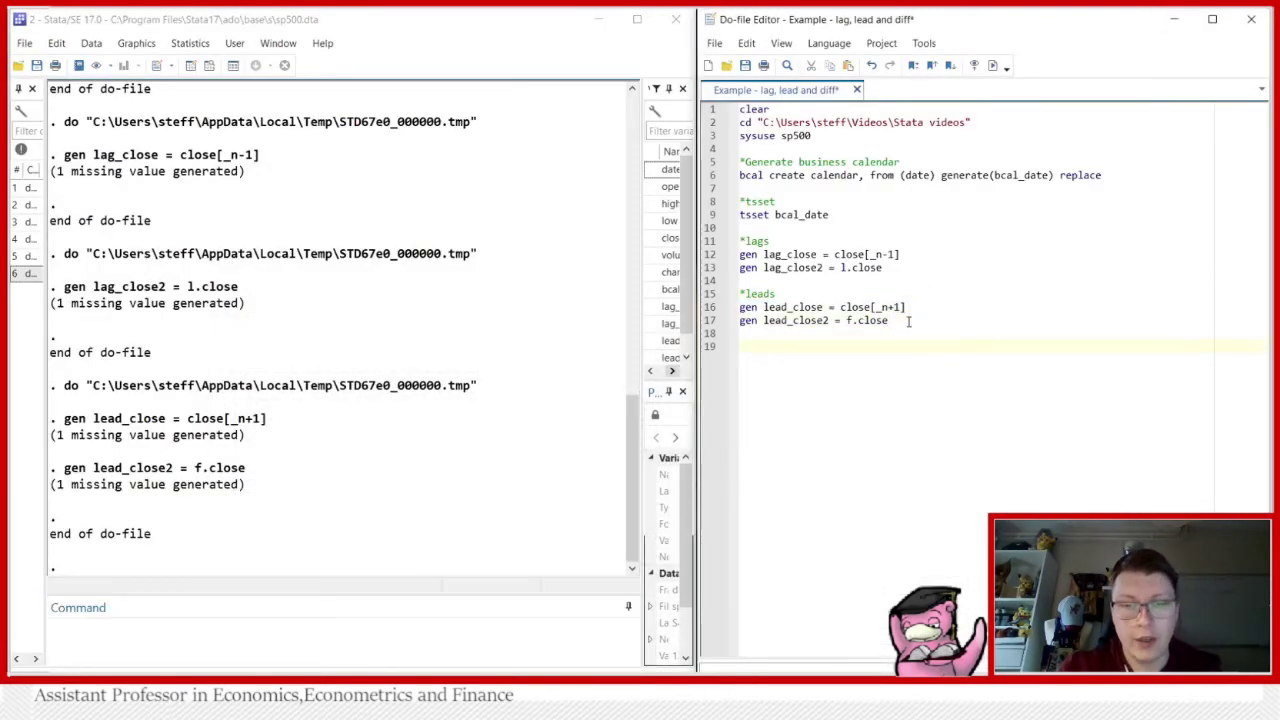
type("*difference")
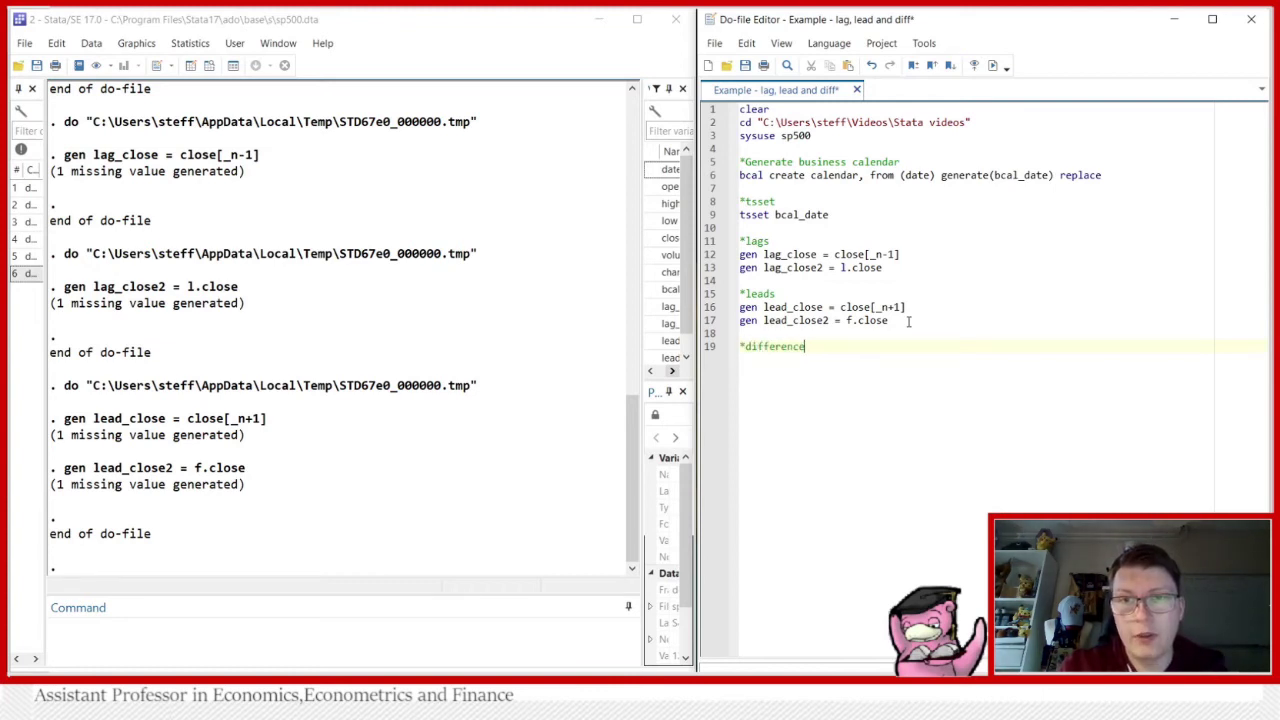
key("Return")
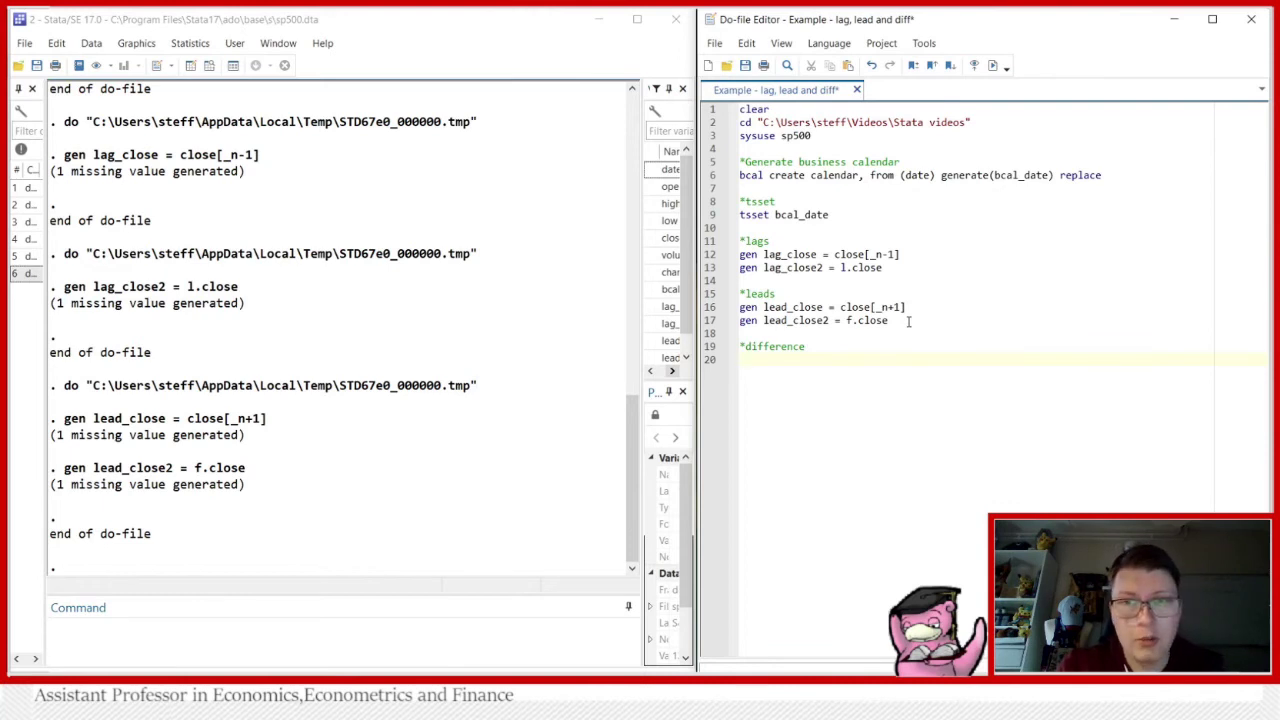
type("gen")
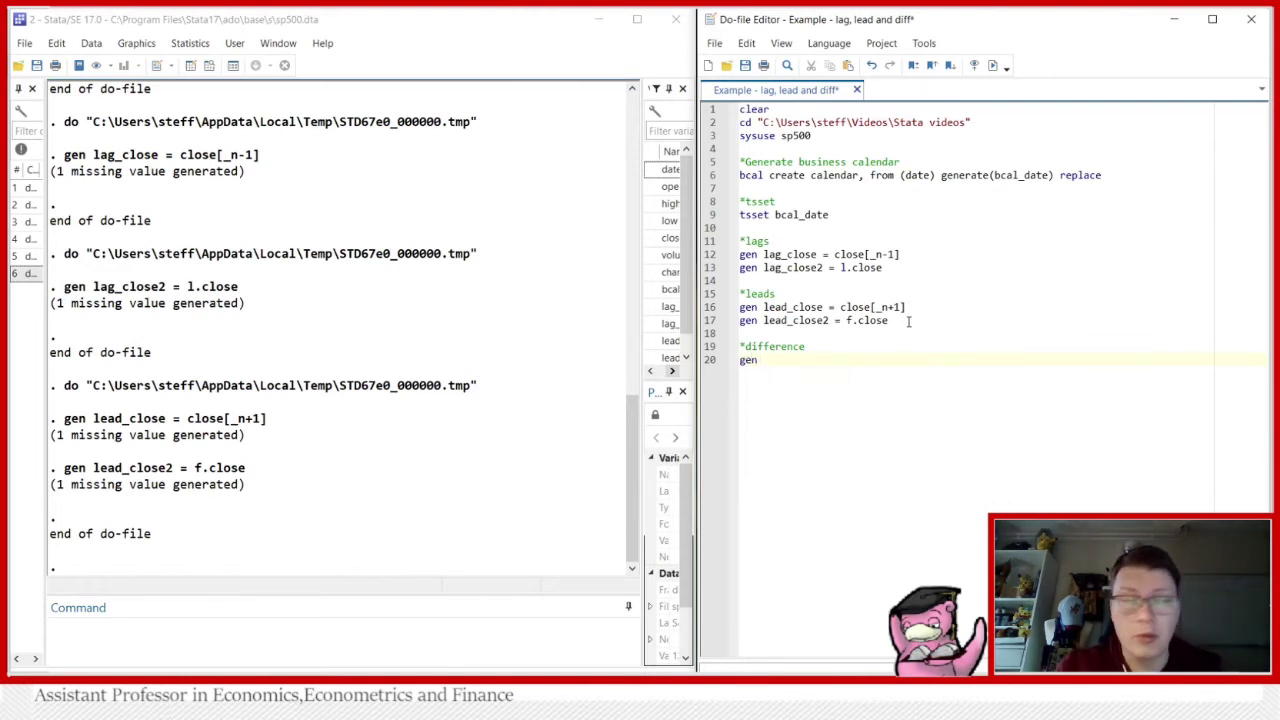
type(" diff_close")
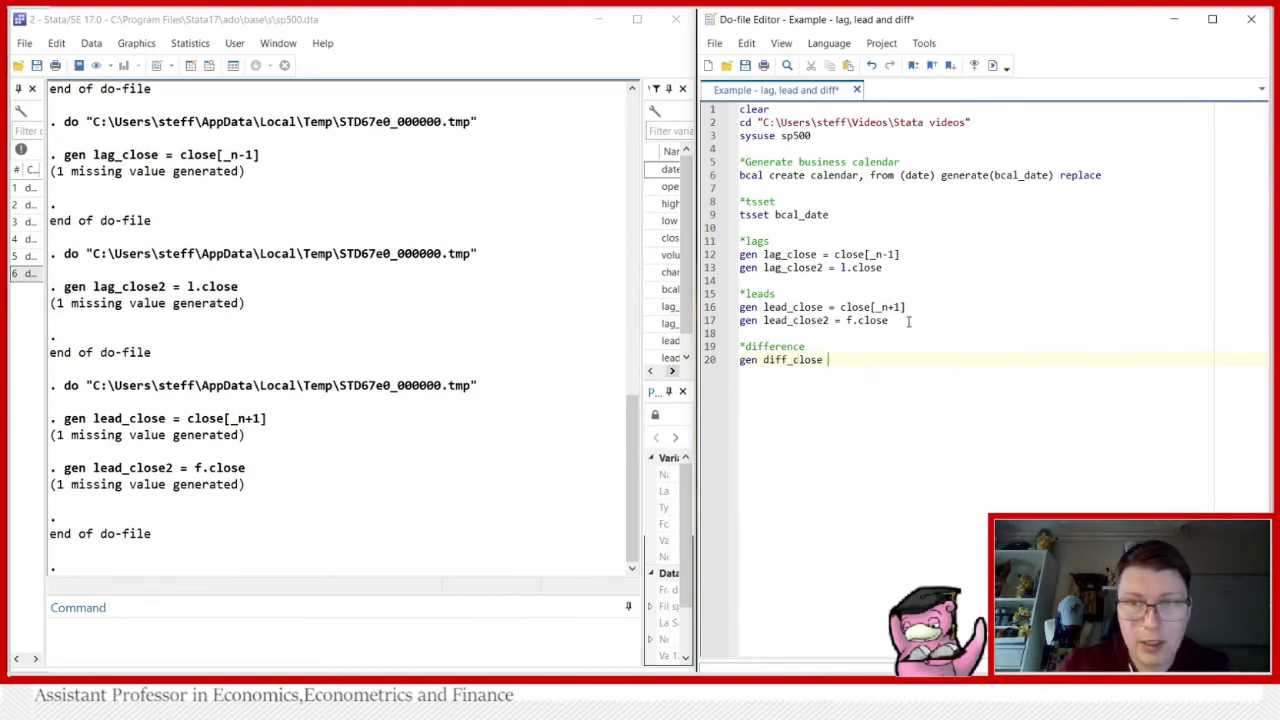
type(" close")
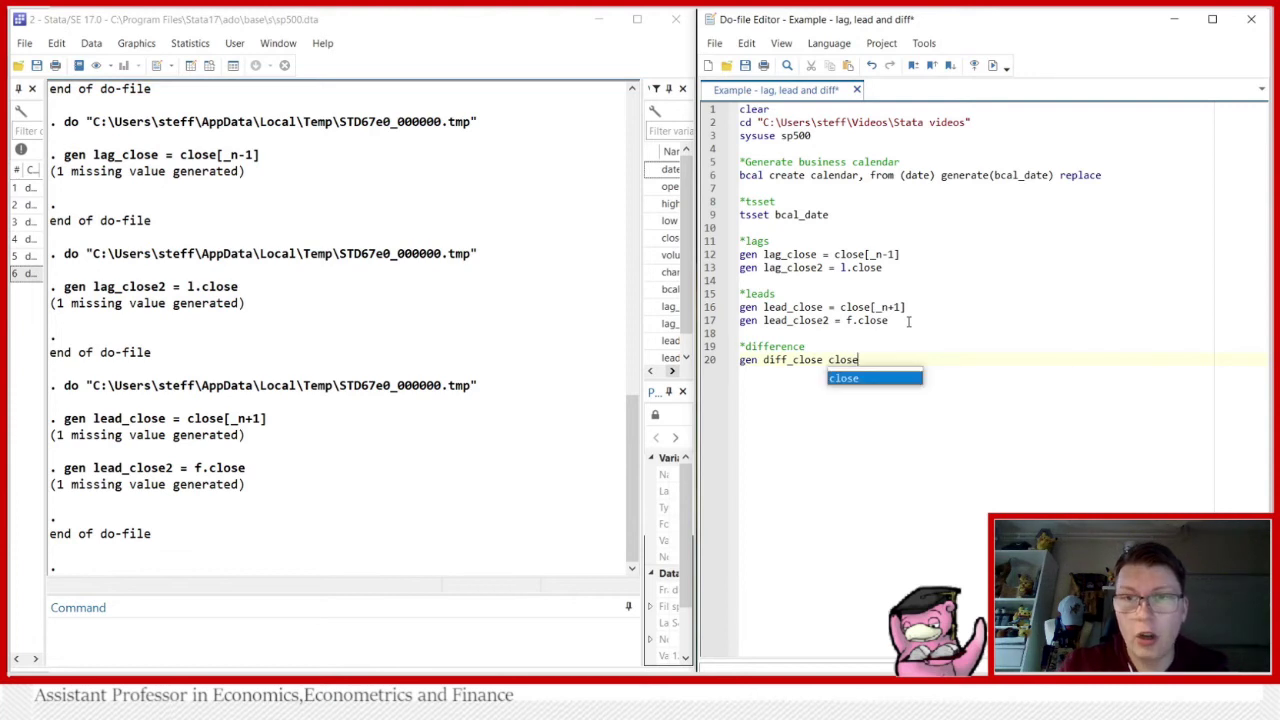
type("[")
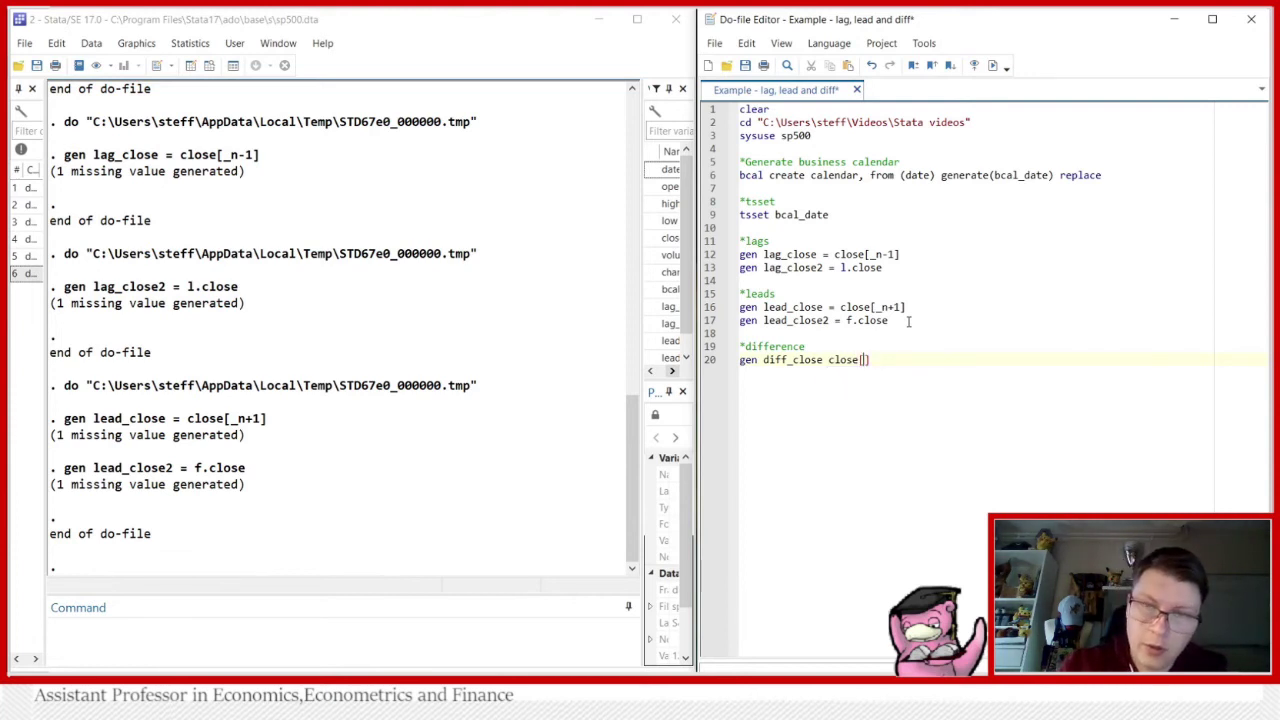
key("Left")
type("_n")
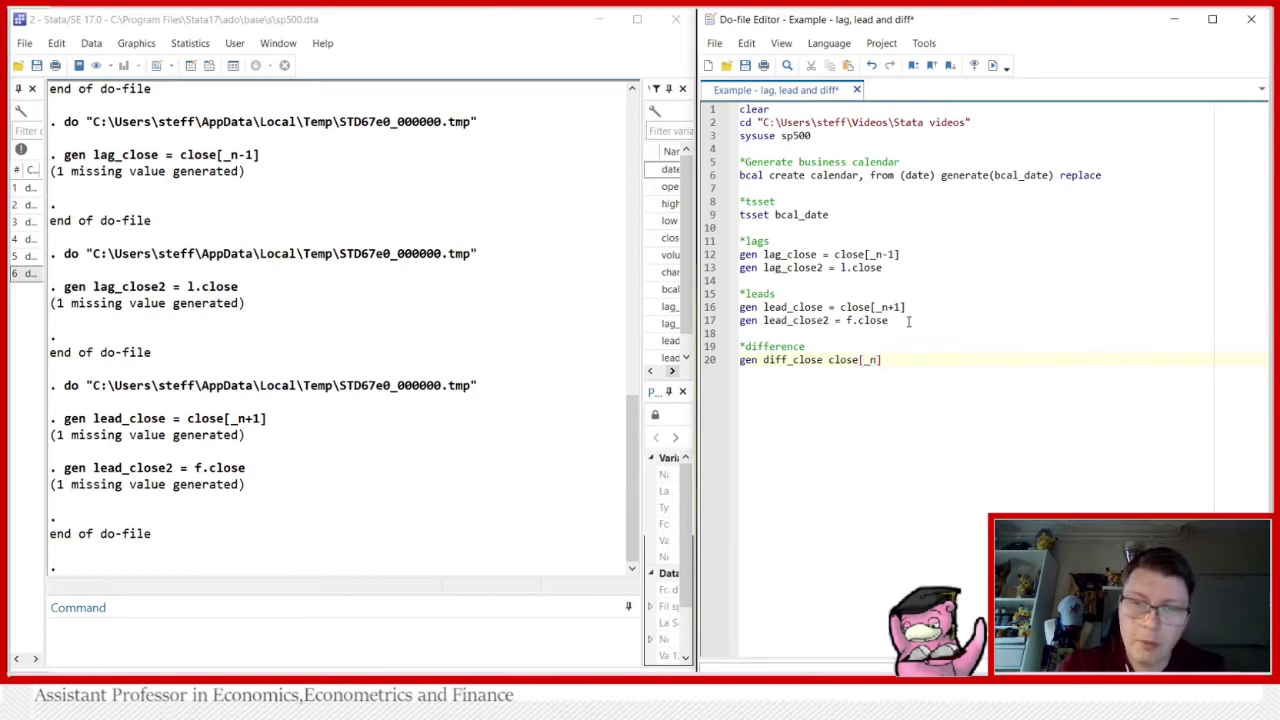
key("Right")
type("-close")
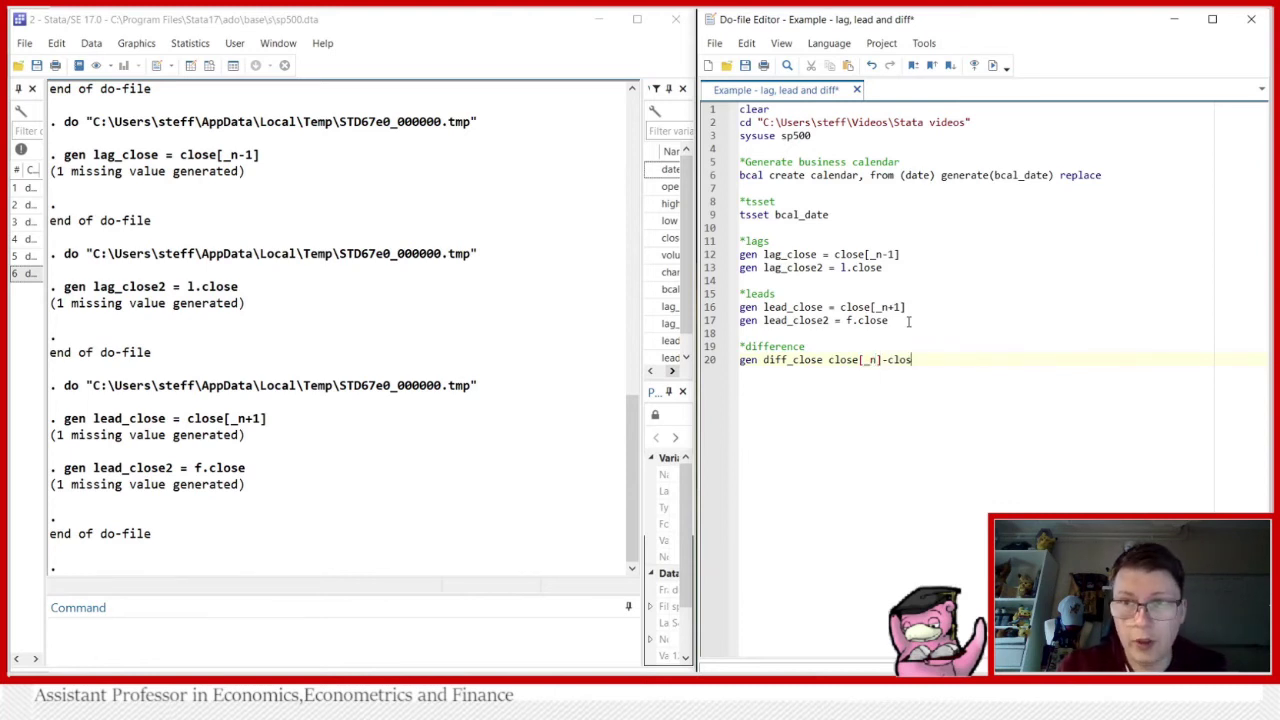
type("[")
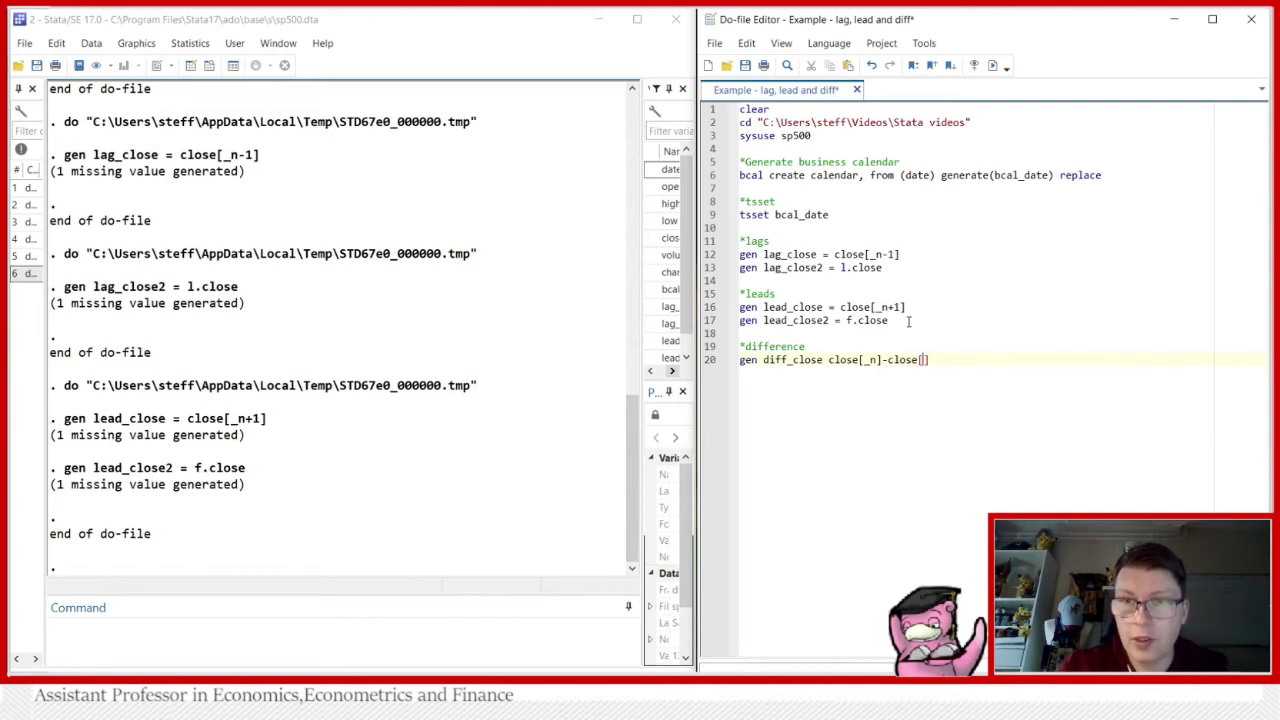
type("_n")
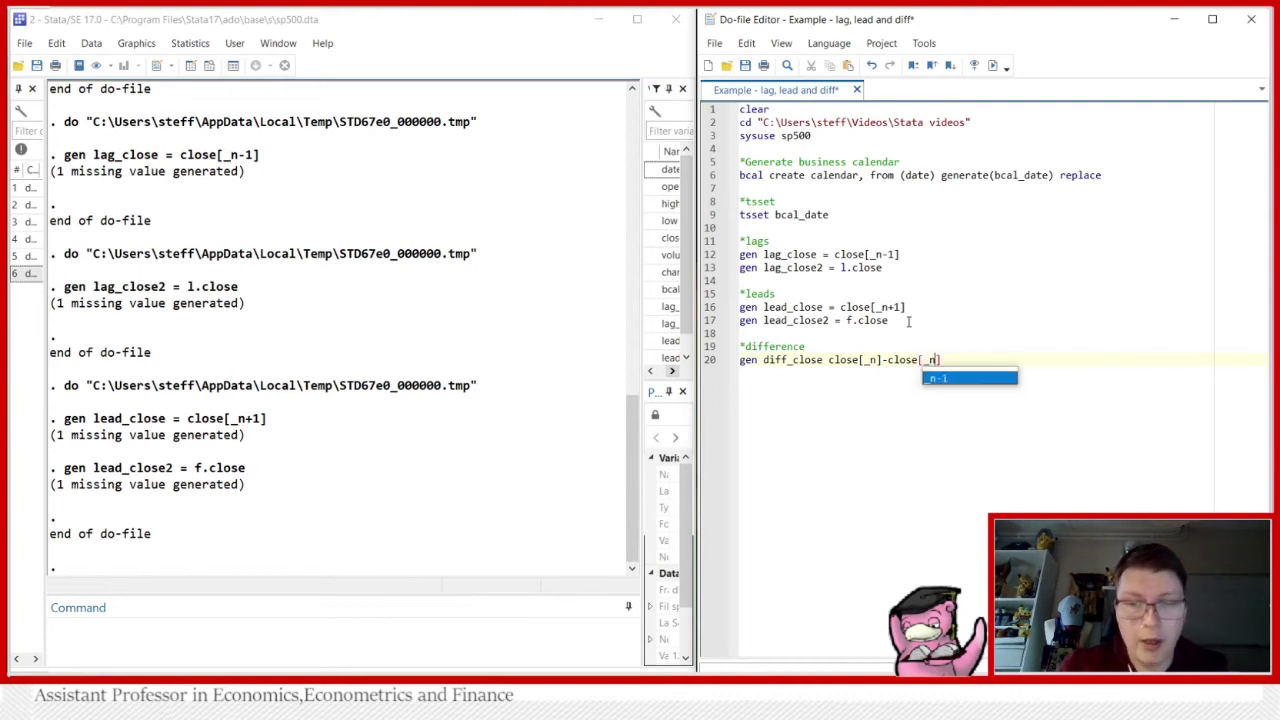
type("-1")
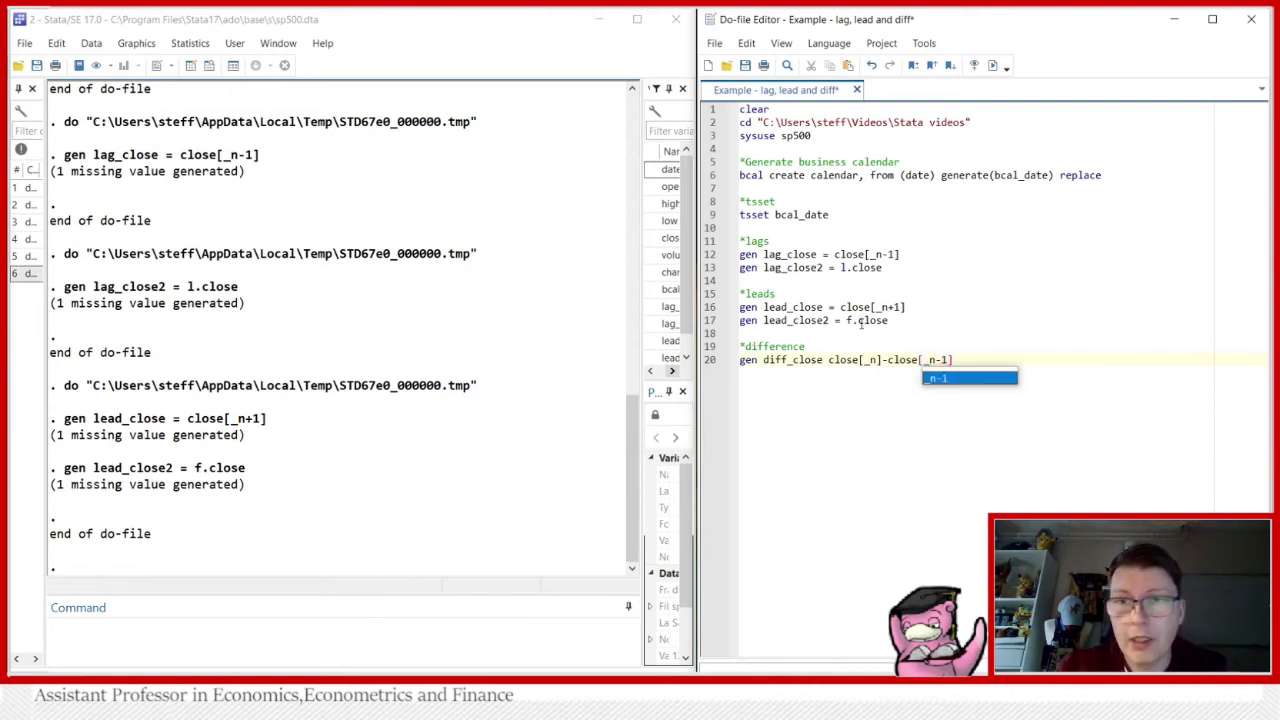
left_click(826, 360)
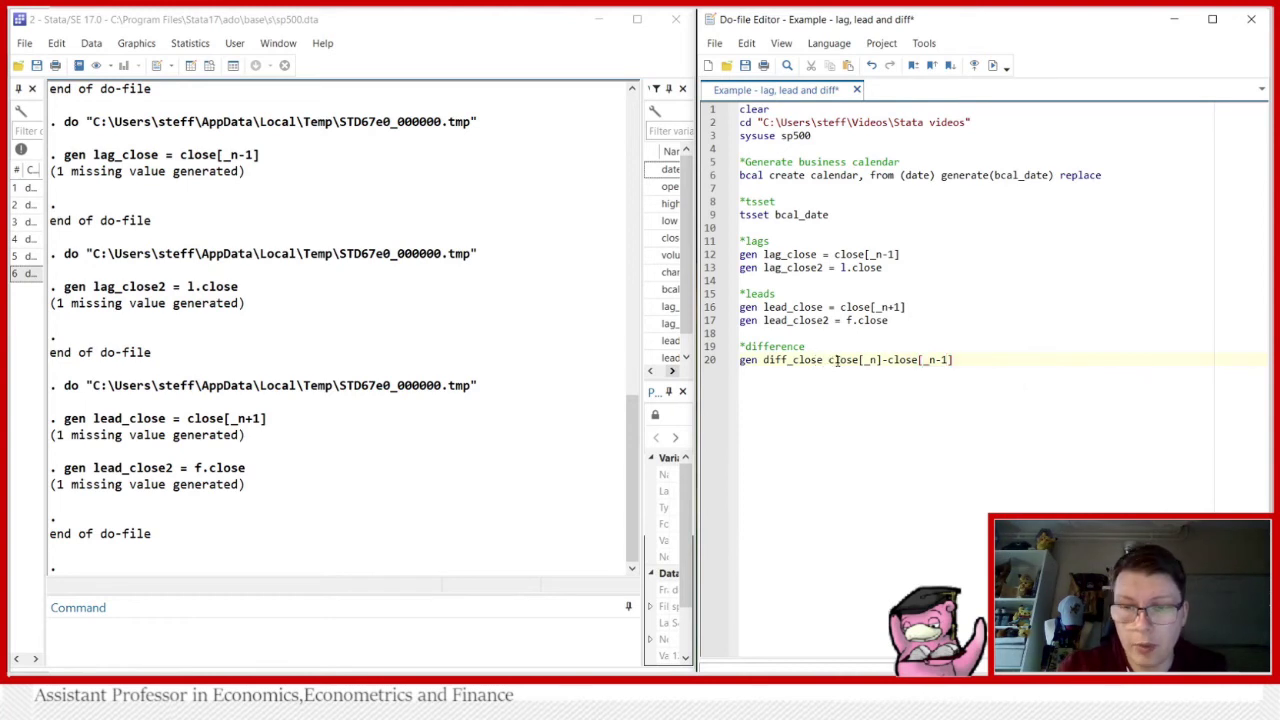
type("=")
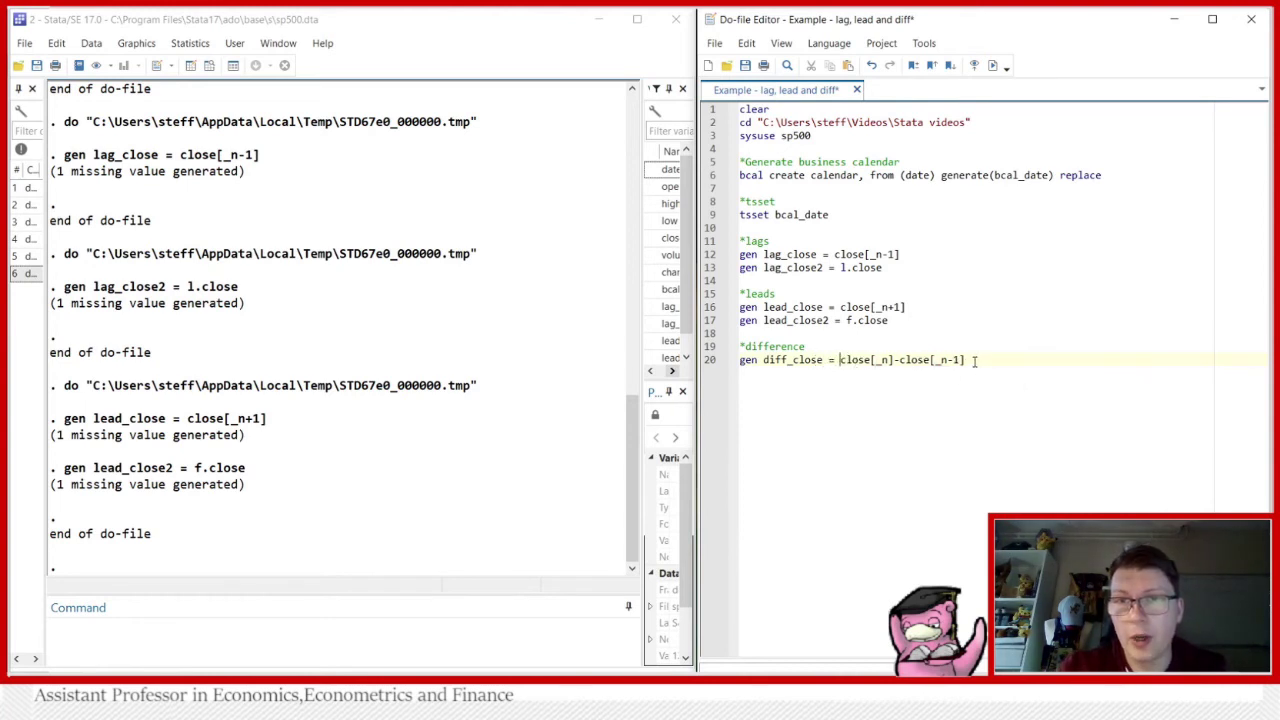
Step: Add the line gen diff_close2 = d.close below it
left_click_drag(966, 360, 846, 364)
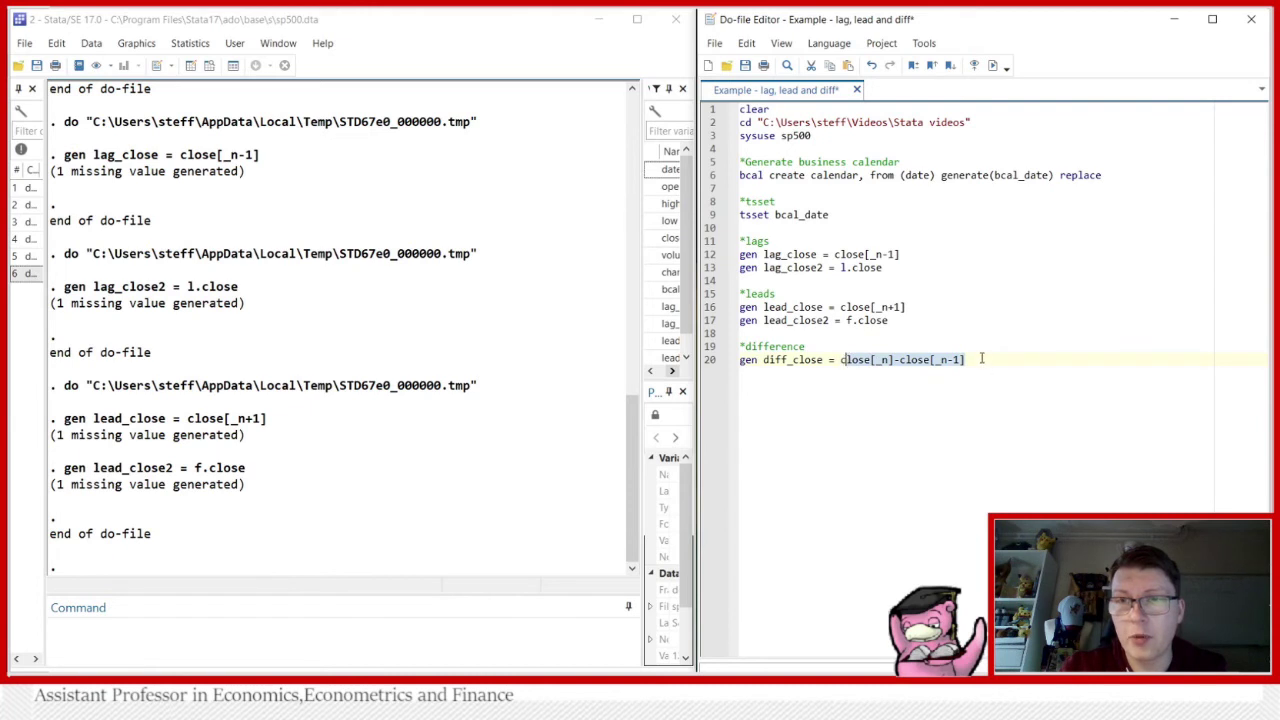
left_click(981, 358)
key("Return")
type("gen ")
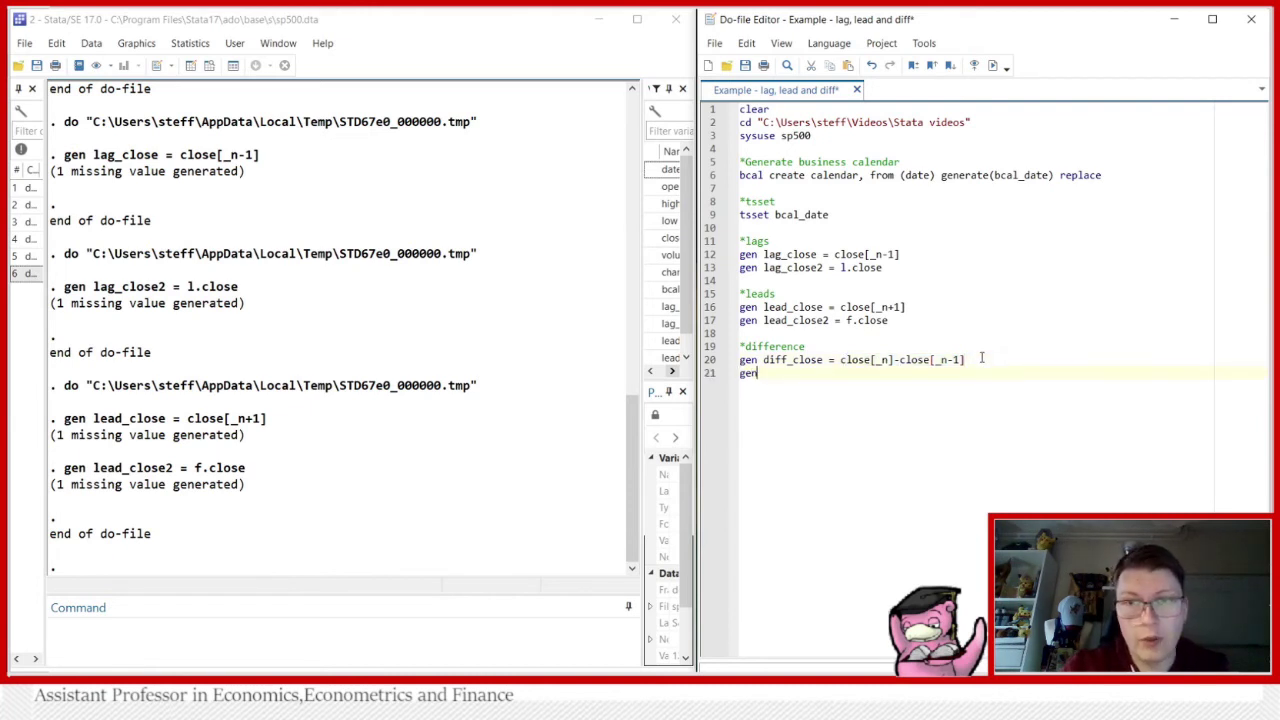
type("diff")
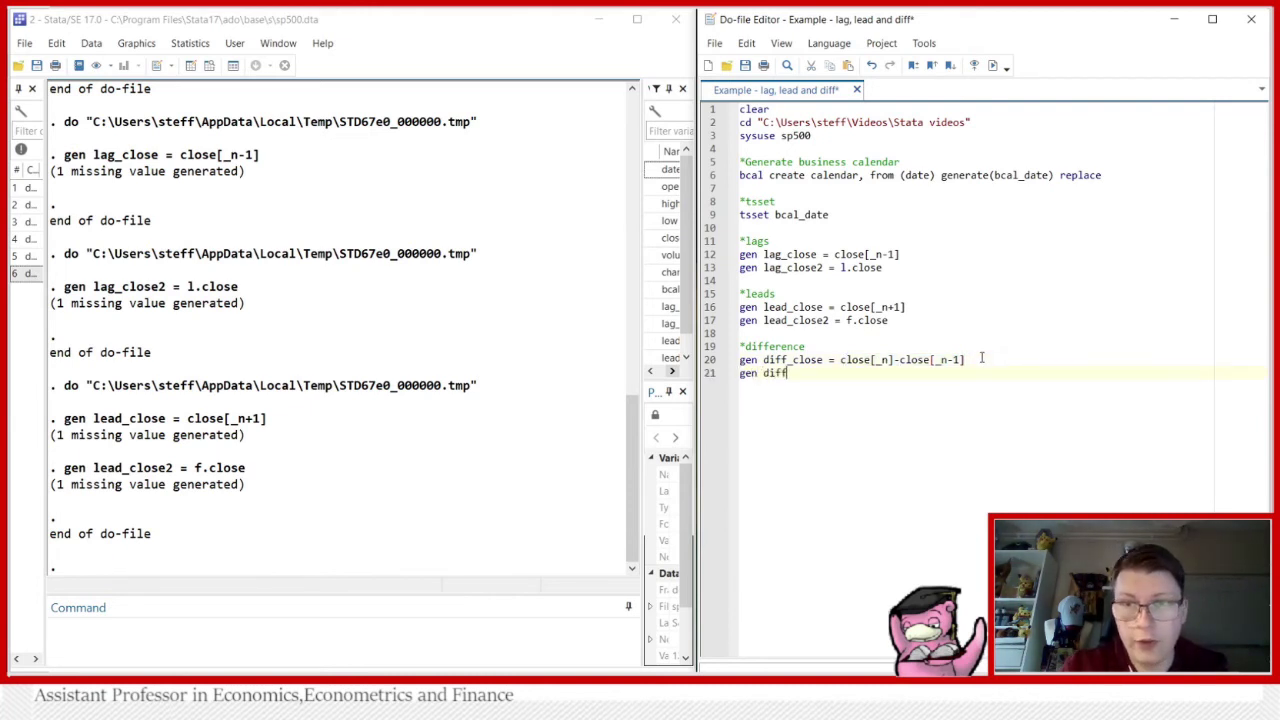
type("_close2 ")
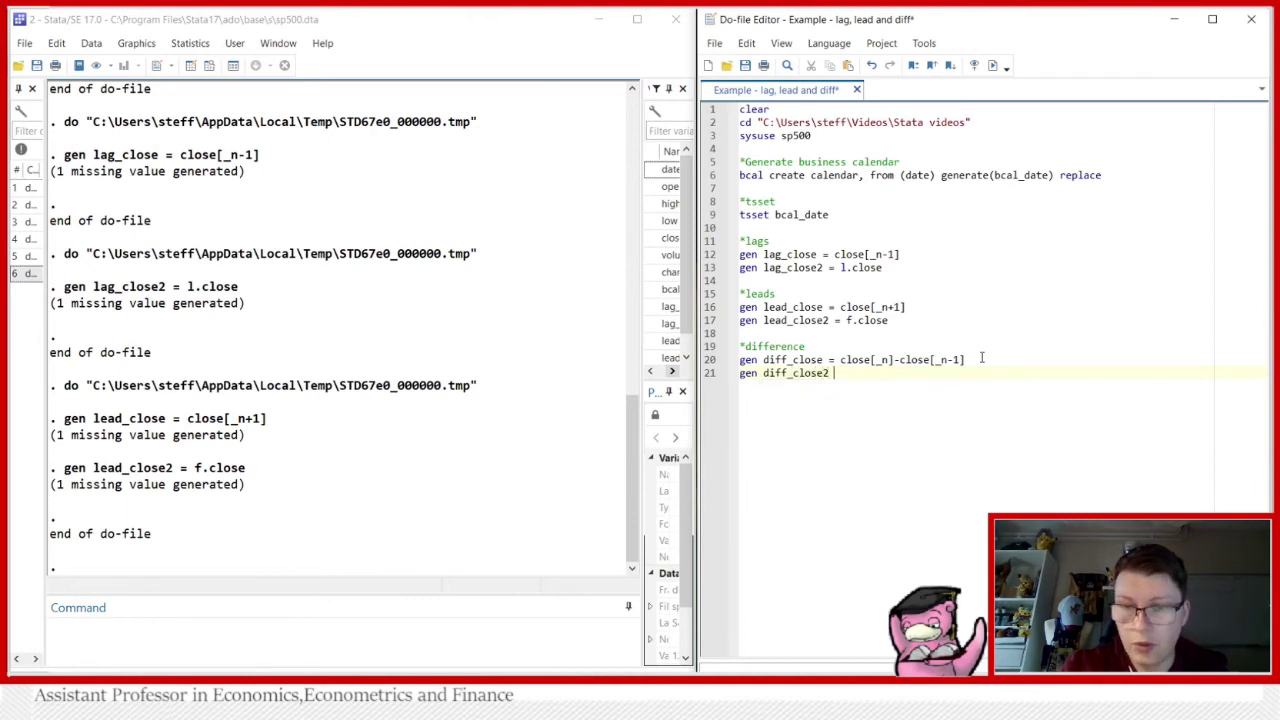
type("= d.")
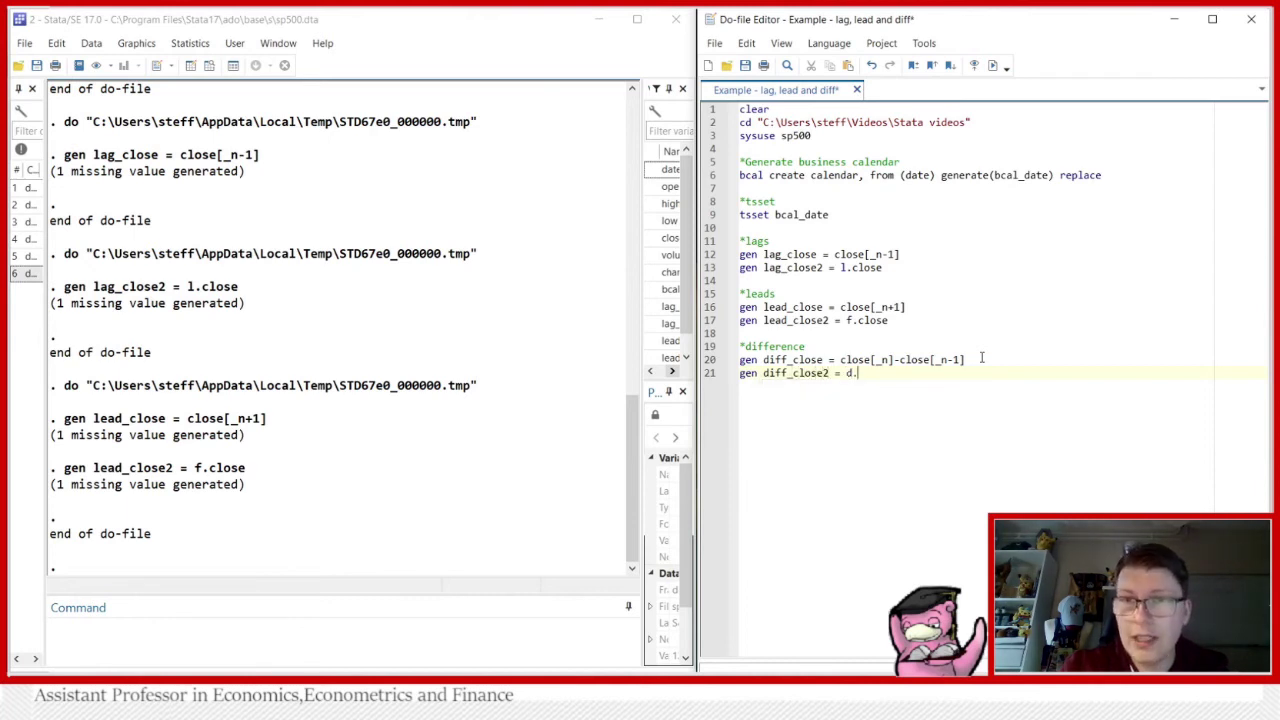
type("close")
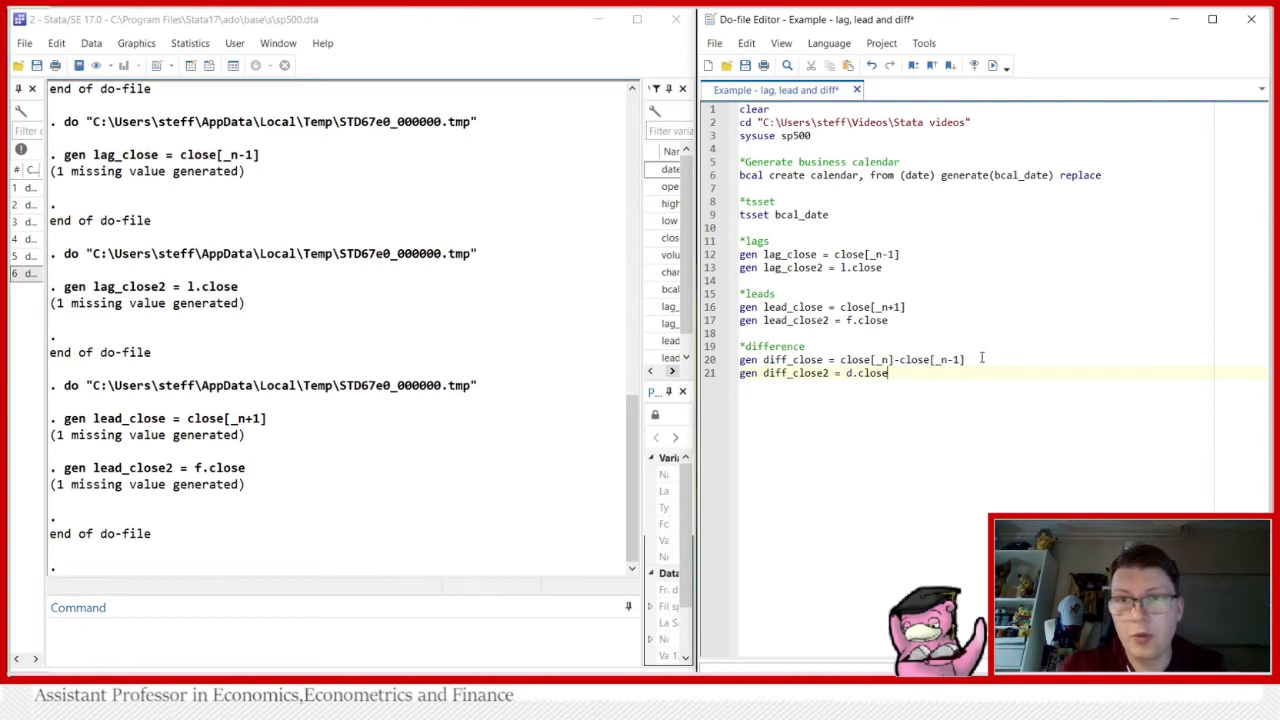
Step: Run lines 20–21 and compare diff_close with diff_close2 in the Data Editor
left_click_drag(898, 374, 740, 360)
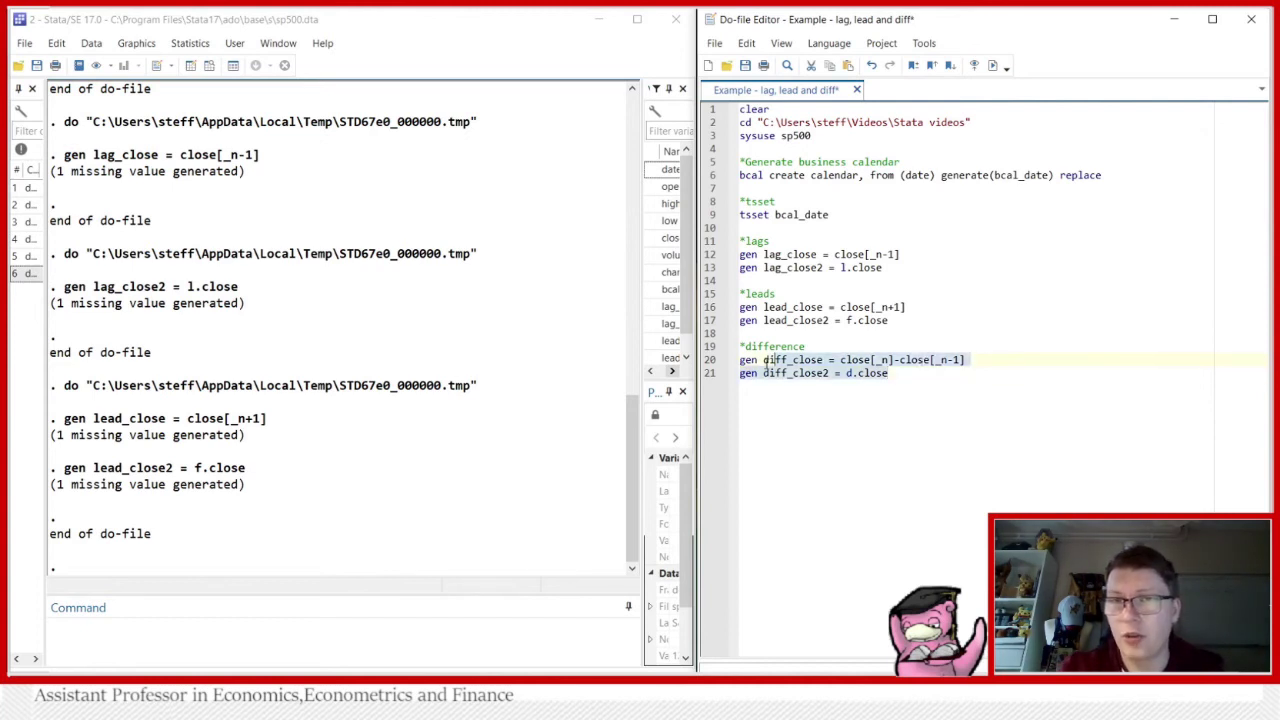
left_click(994, 66)
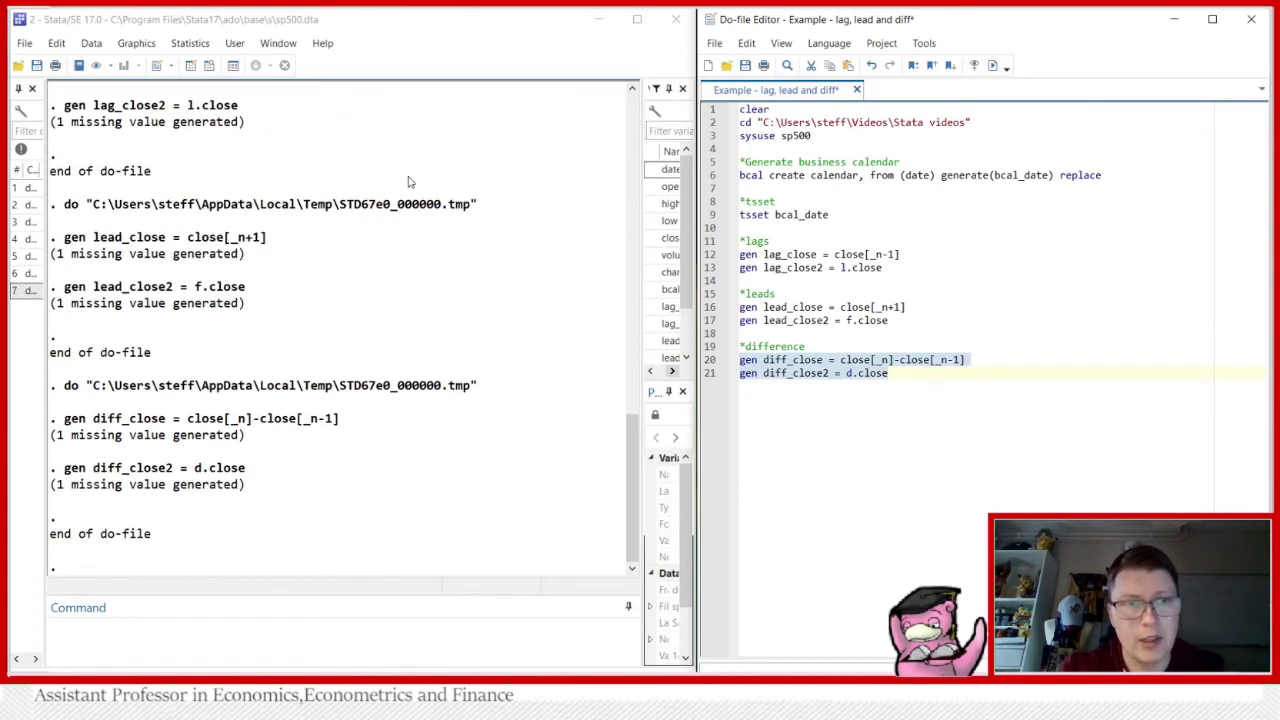
left_click(209, 66)
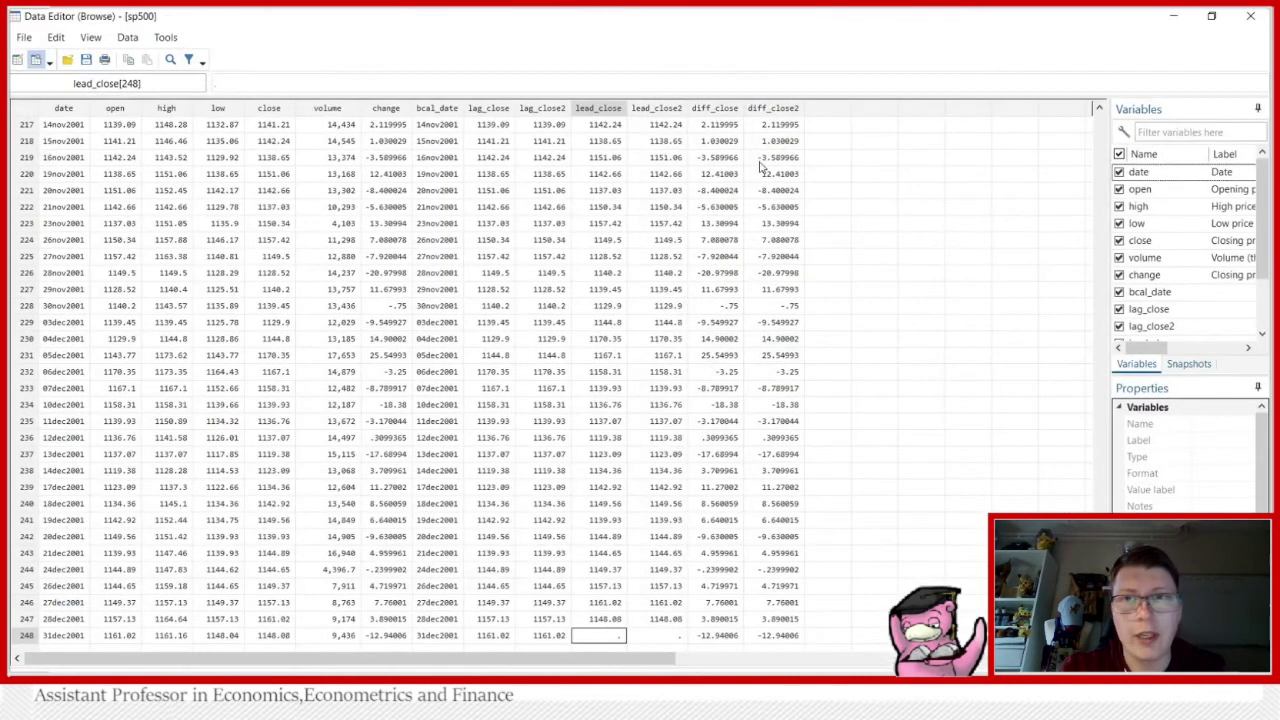
left_click_drag(716, 126, 752, 130)
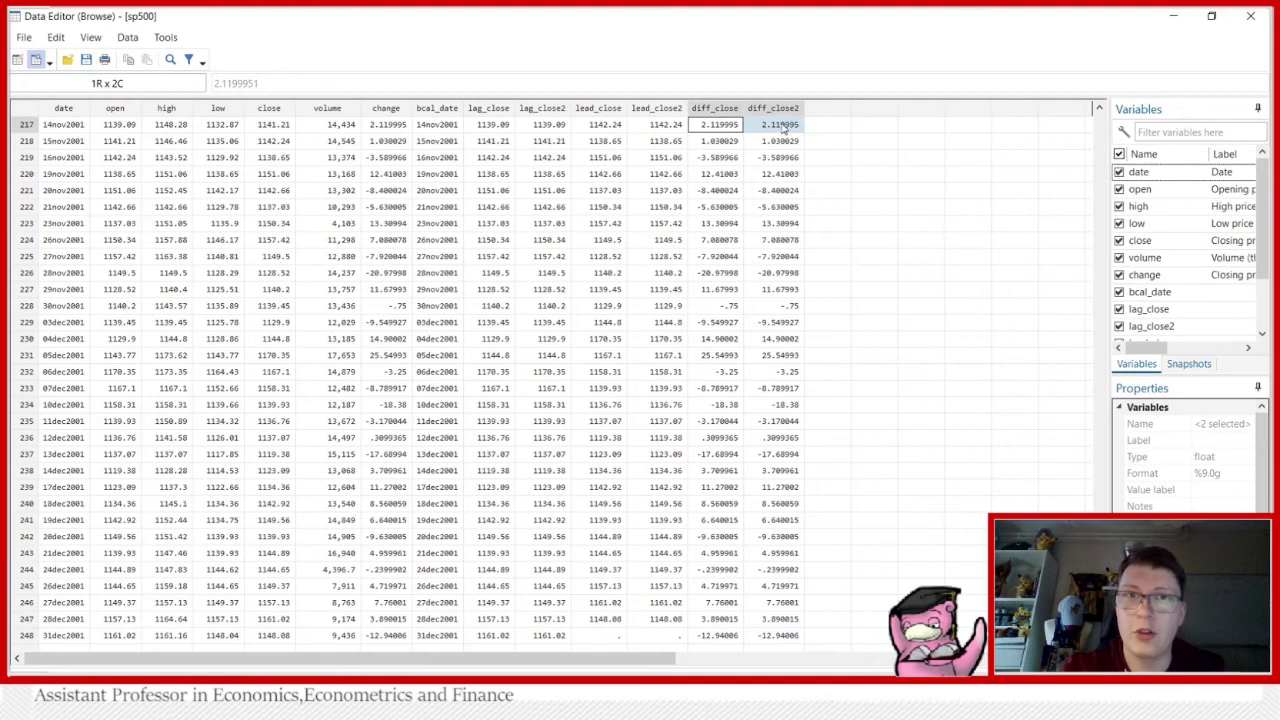
left_click(1187, 22)
Step: Insert gen lag2_close = close[_n-2] below the existing lag lines
left_click(860, 291)
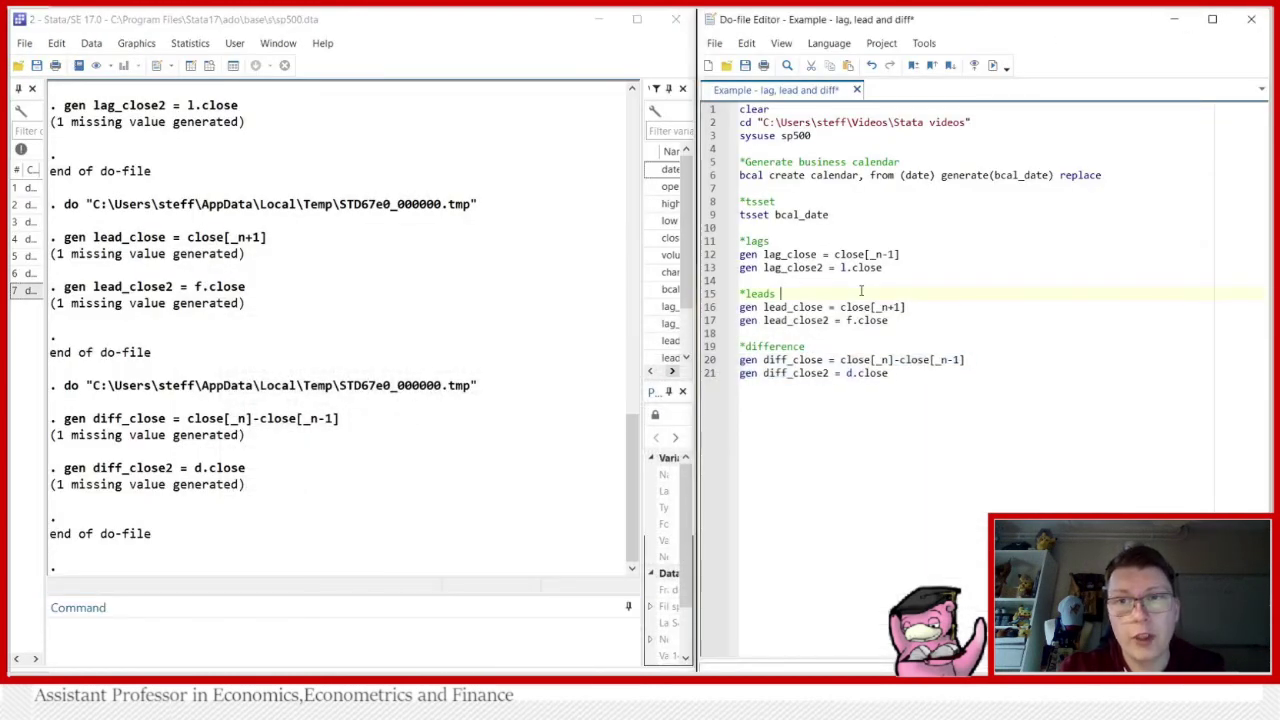
left_click(798, 279)
key("Return")
key("Return")
key("Return")
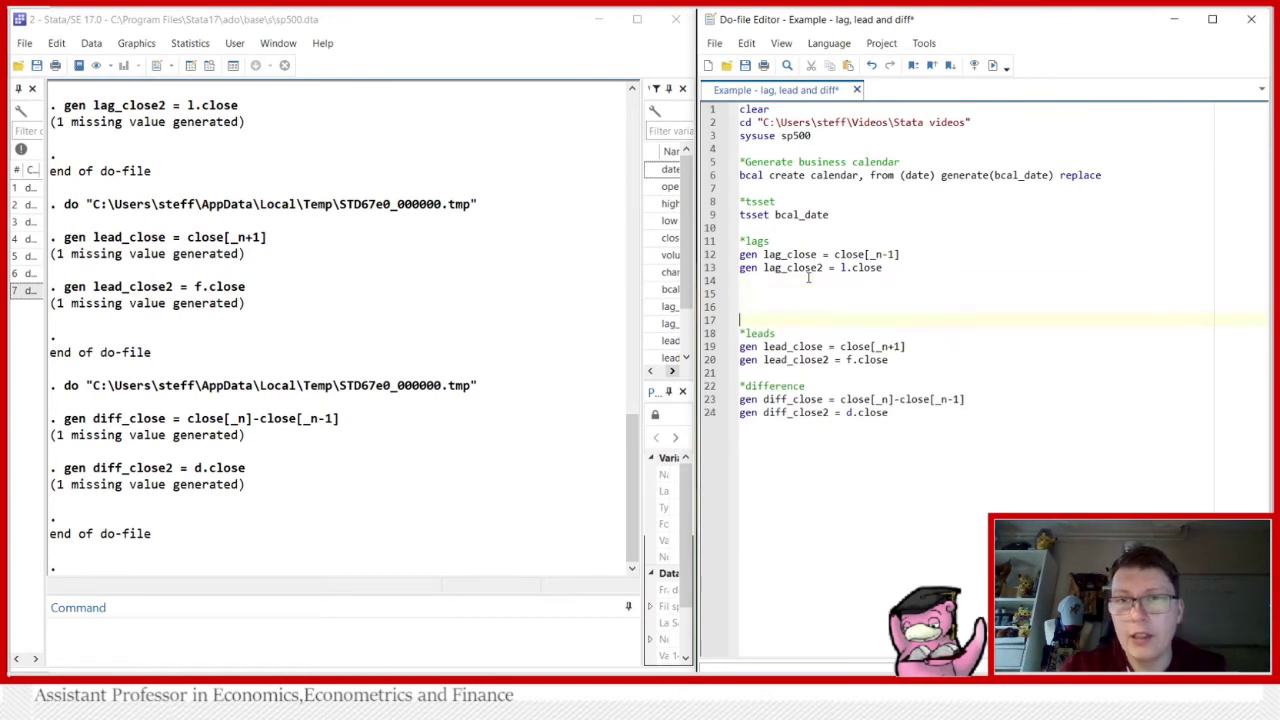
key("Up")
key("Up")
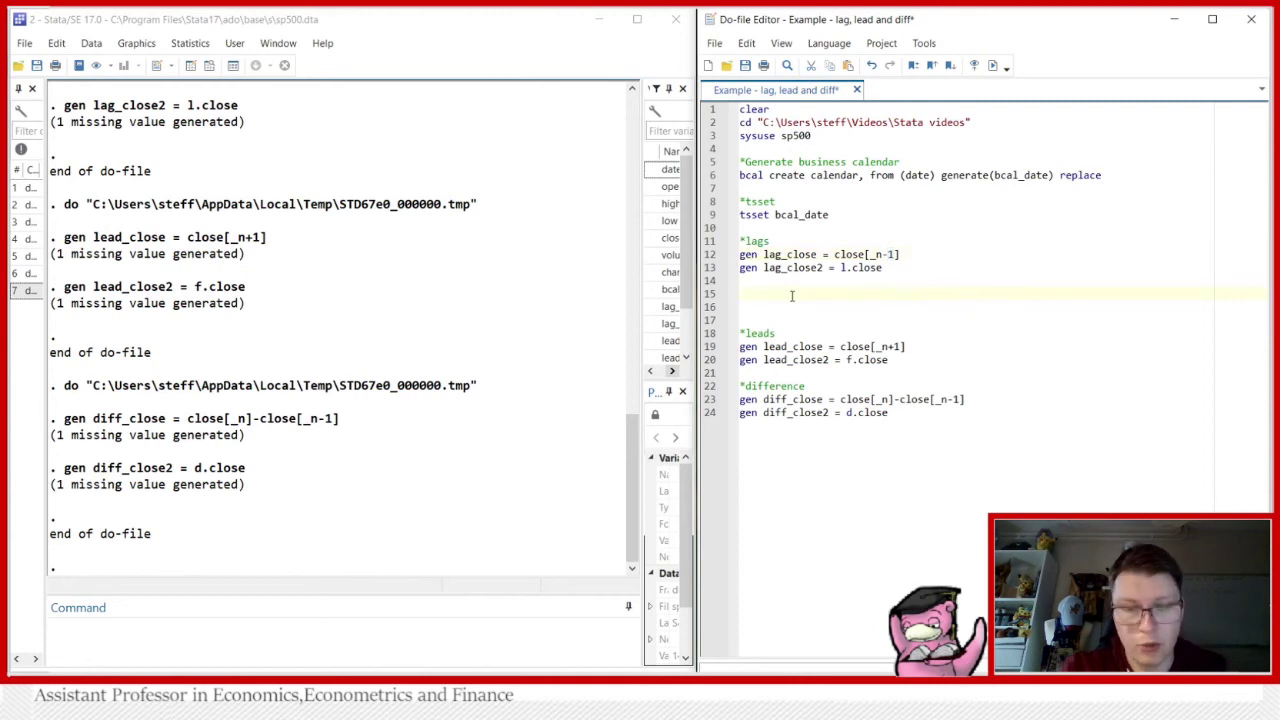
type("gen lag2")
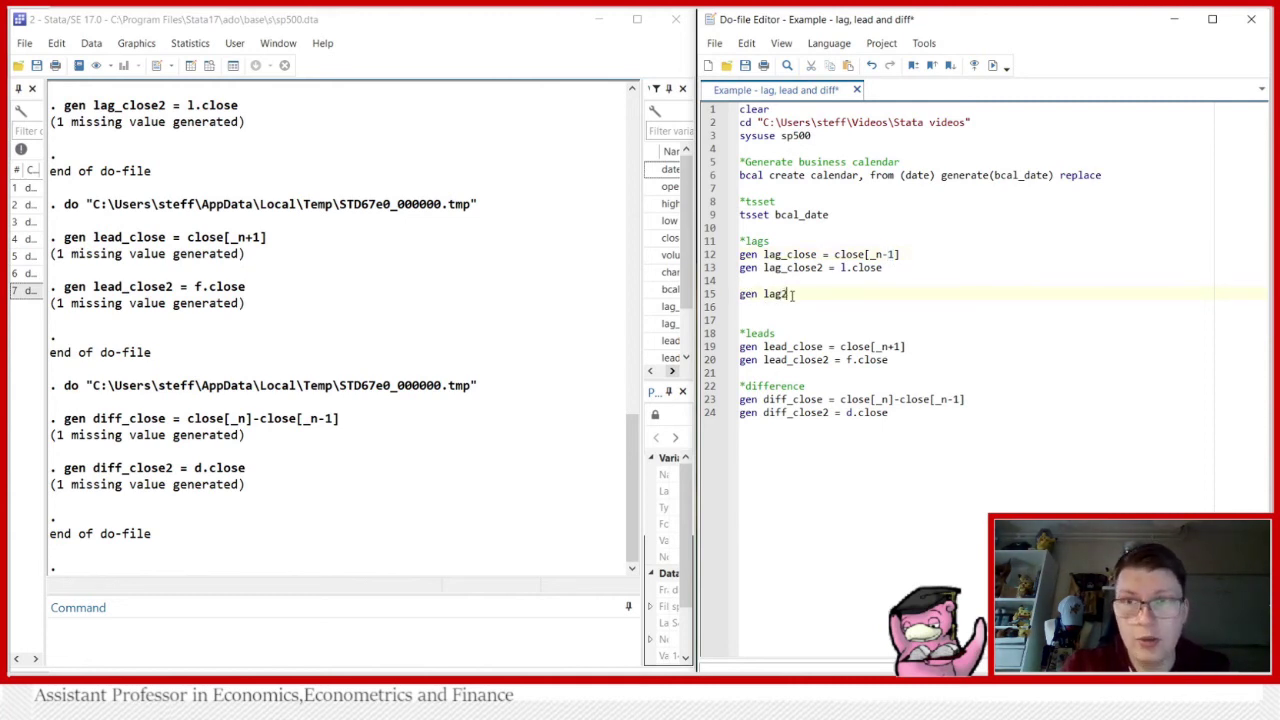
type("_close ")
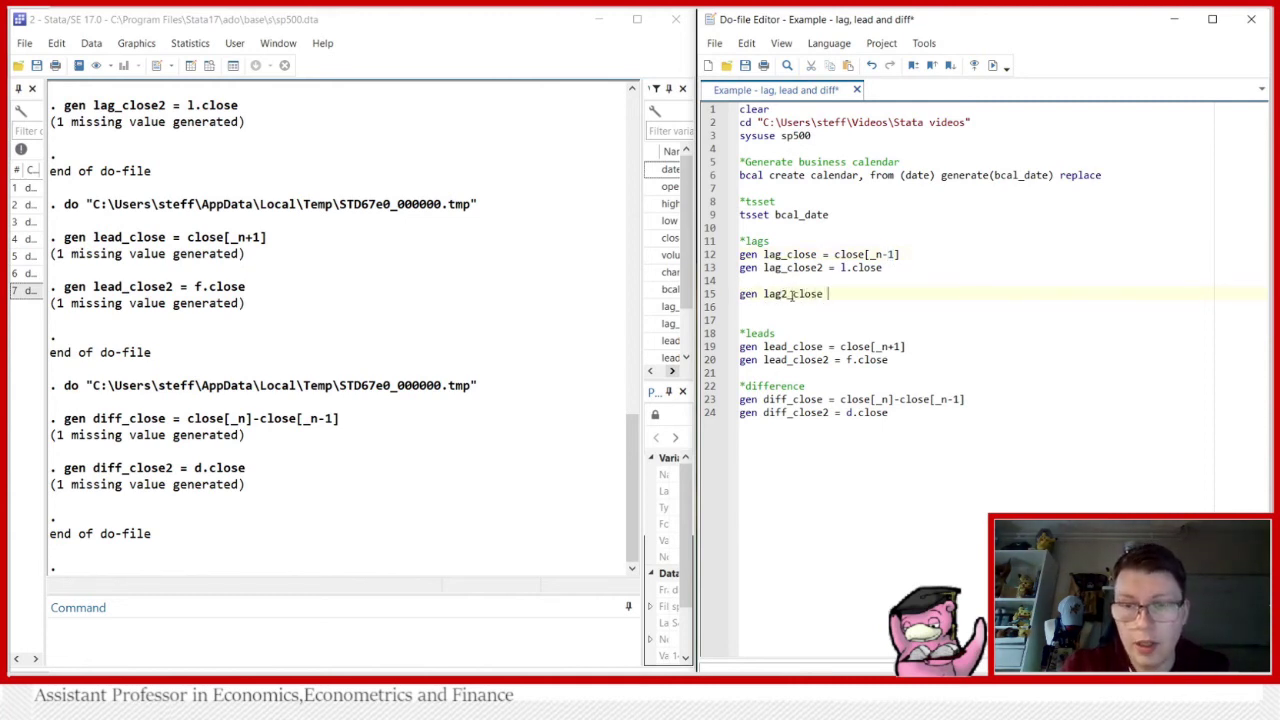
type("= close[]")
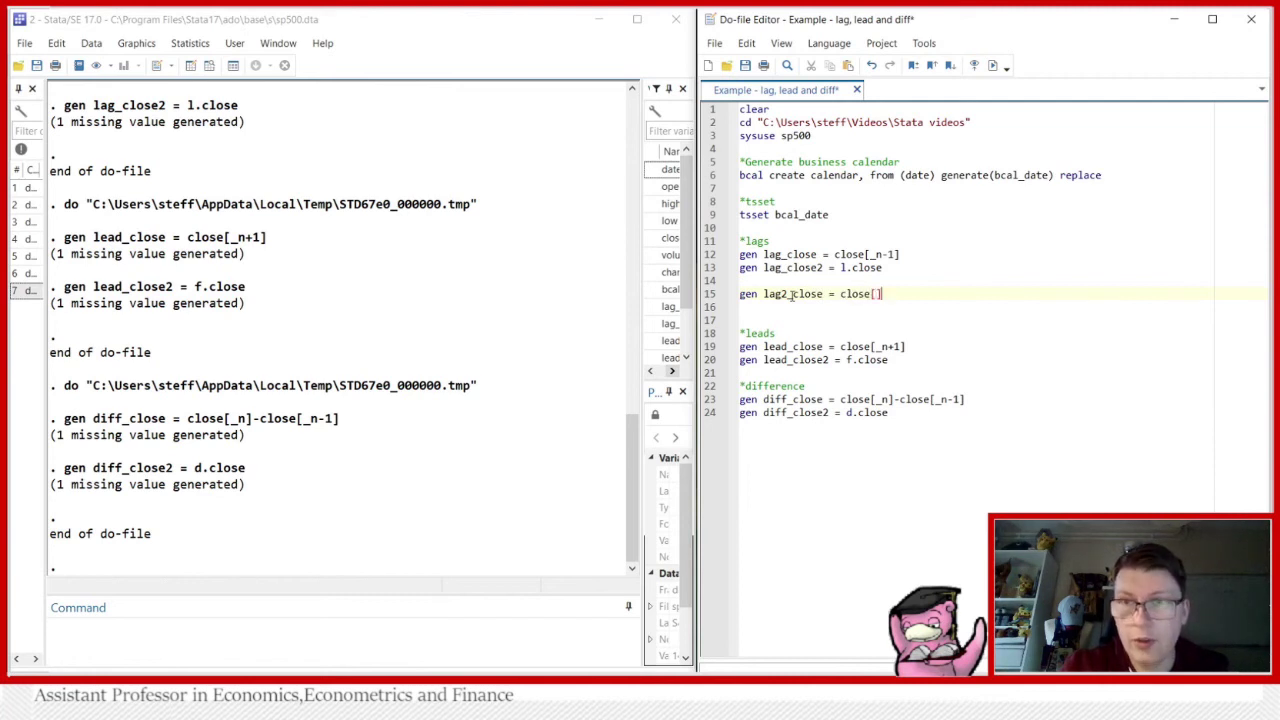
type("_")
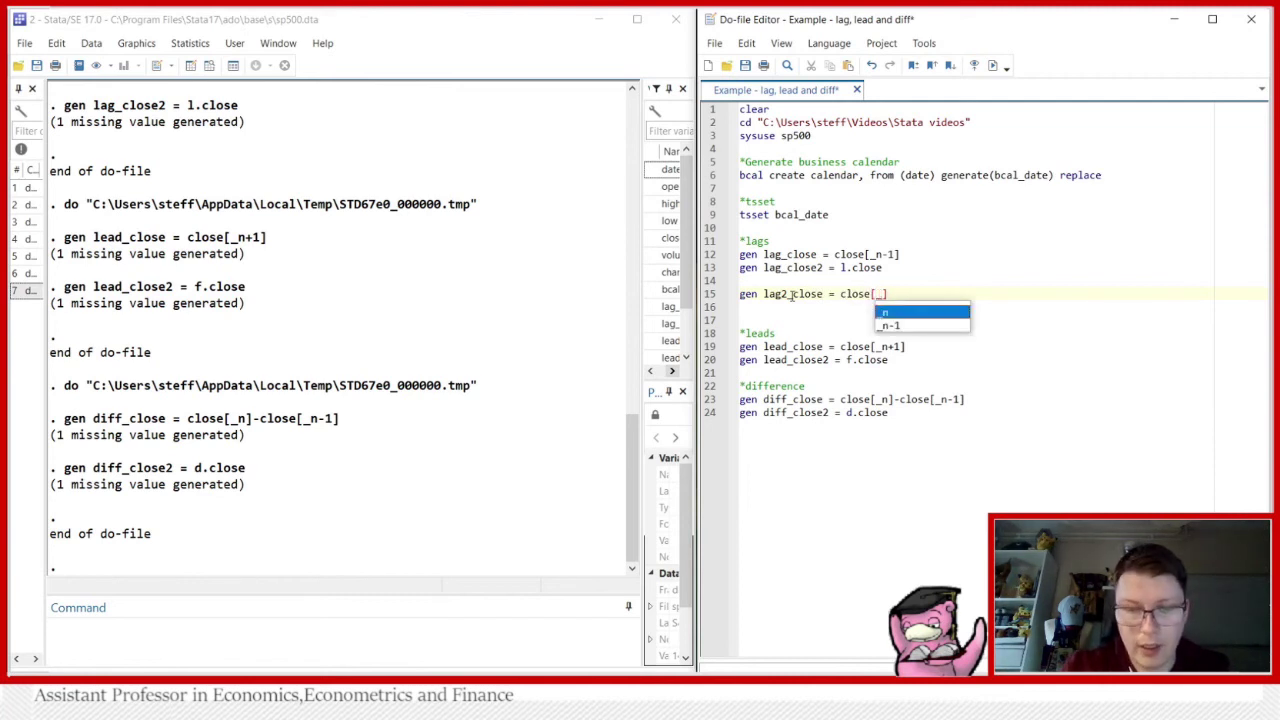
type("n-2")
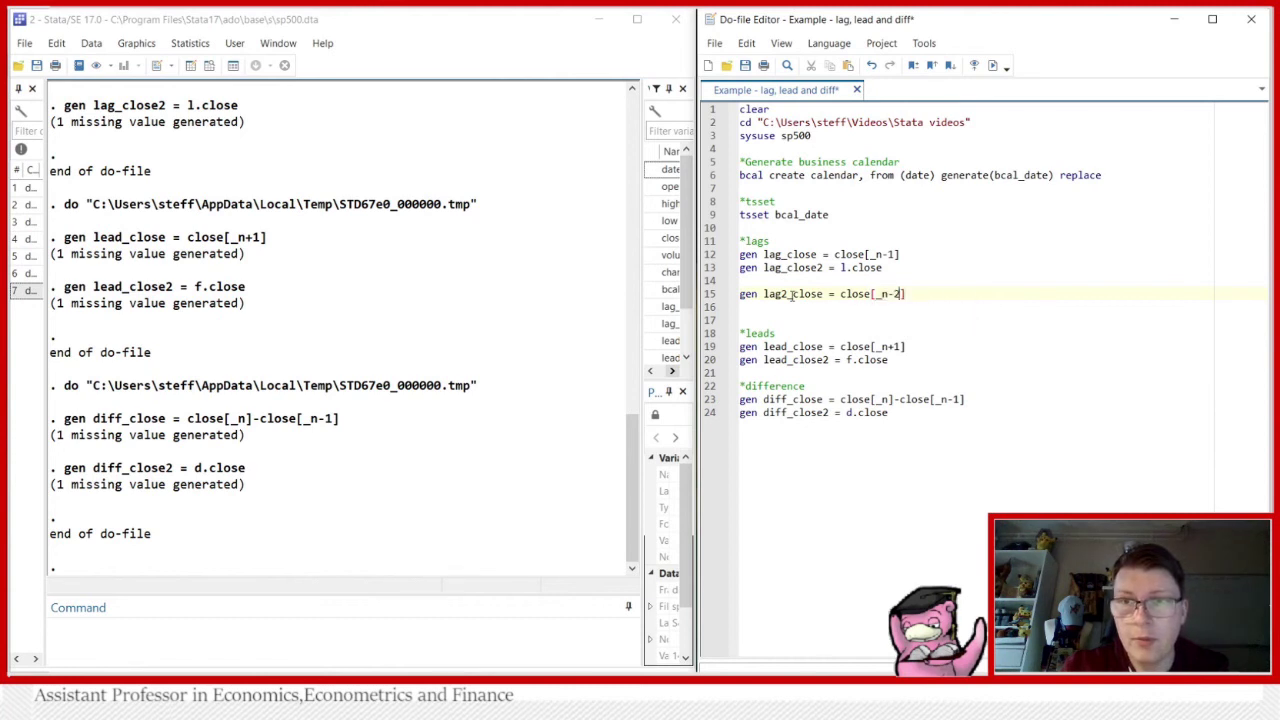
Step: Copy the lag_close2 line onto line 16 and edit it to gen lag2_close2 = l2.close
left_click_drag(883, 268, 740, 268)
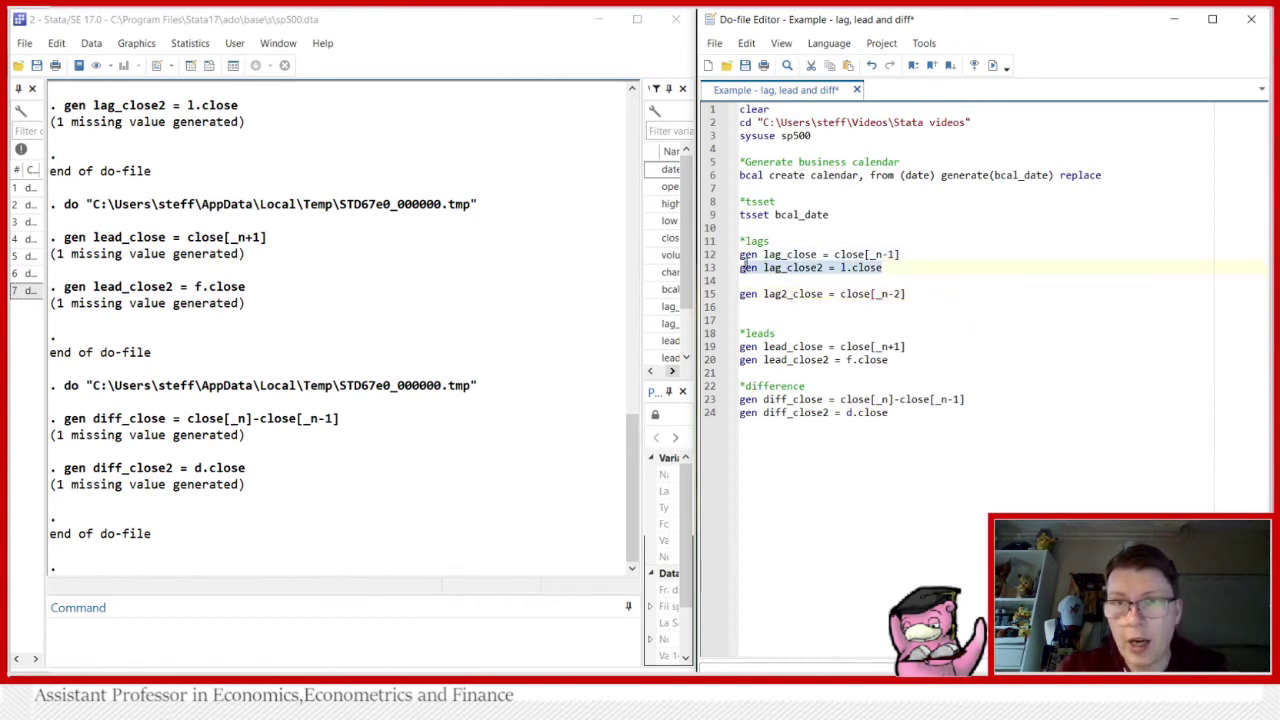
key("ctrl+c")
left_click(745, 307)
key("ctrl+v")
left_click(784, 307)
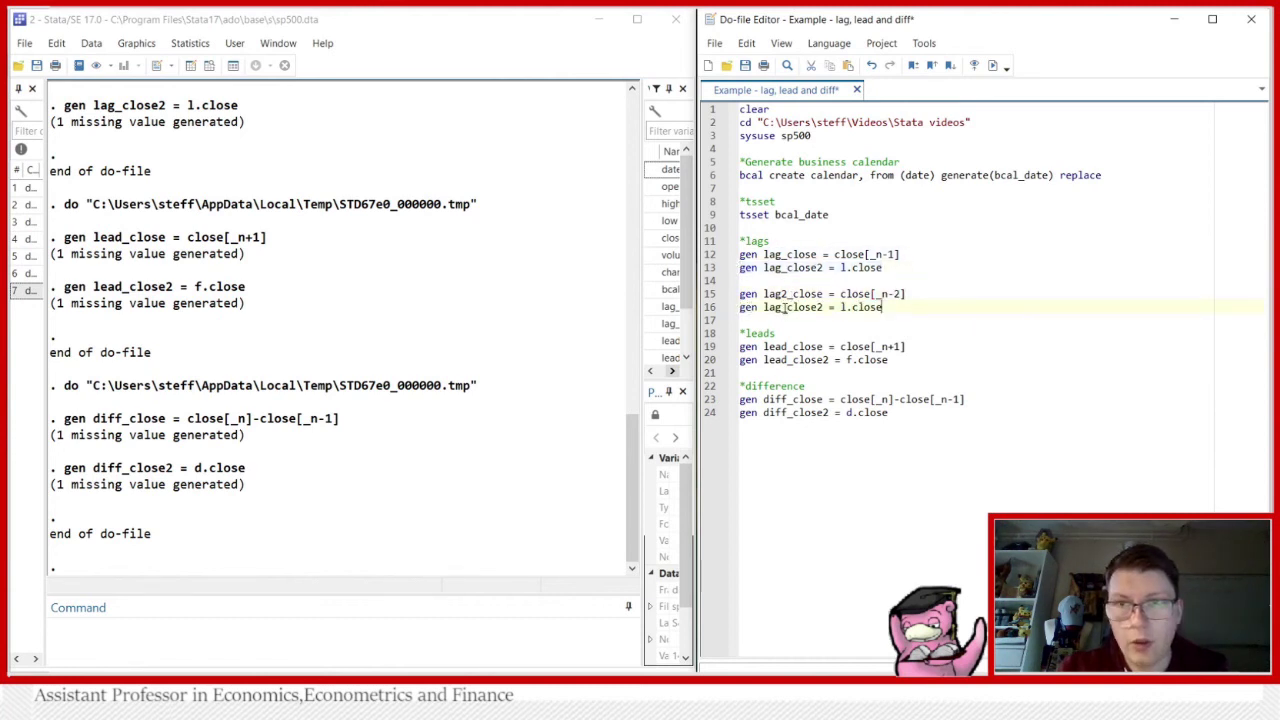
type("2")
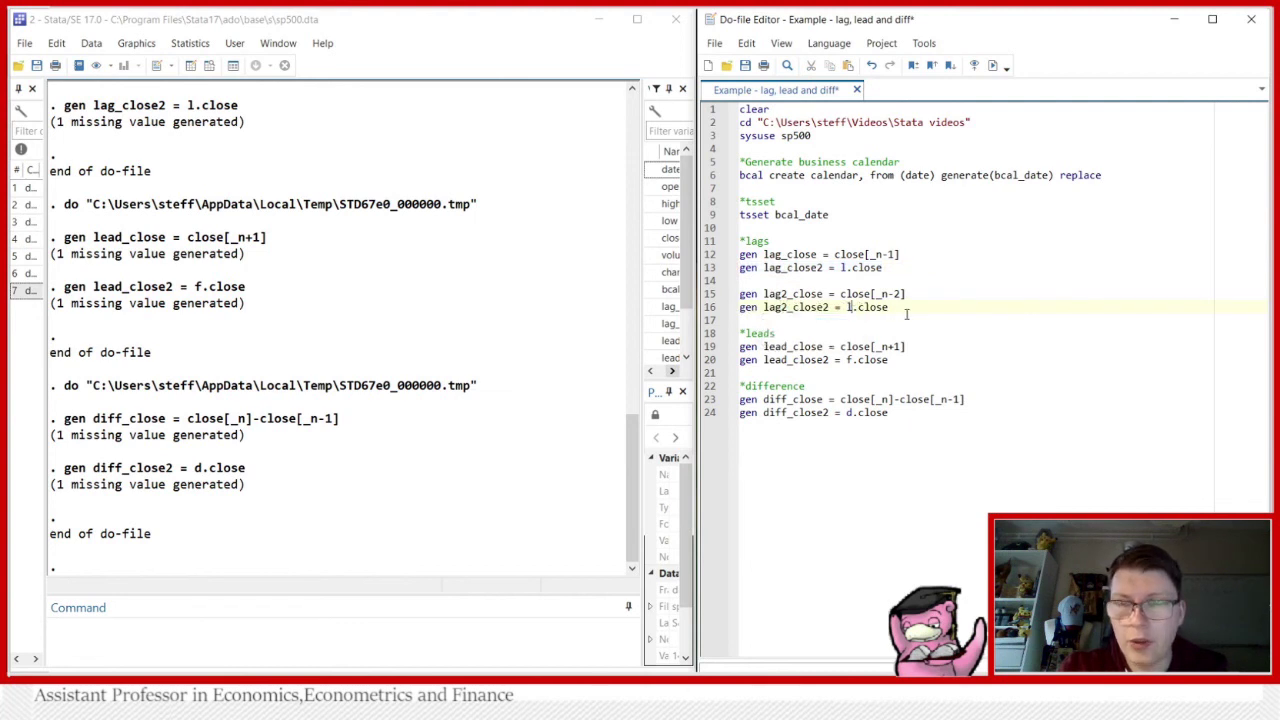
key("End")
key("Left")
key("Left")
key("Left")
key("Left")
key("Left")
key("Left")
type("2")
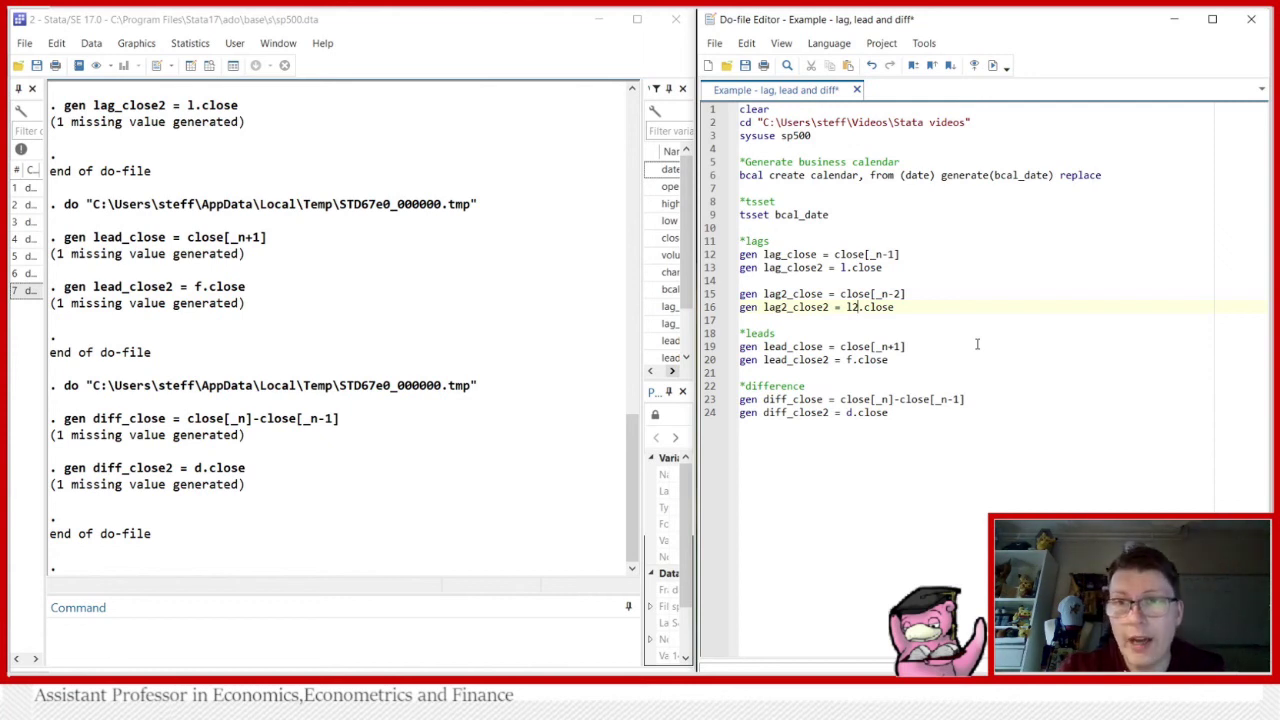
Step: Duplicate the two lead lines below the leads section as new lines 22-23
left_click_drag(903, 360, 738, 346)
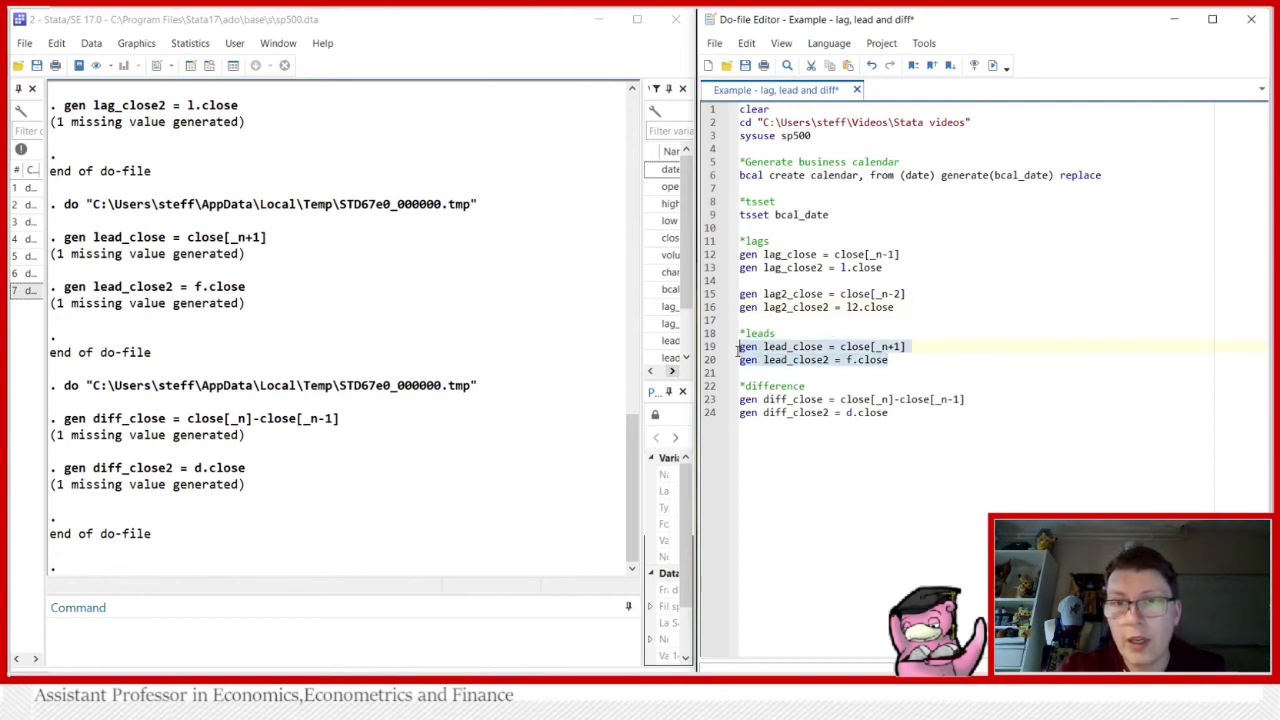
left_click(759, 365)
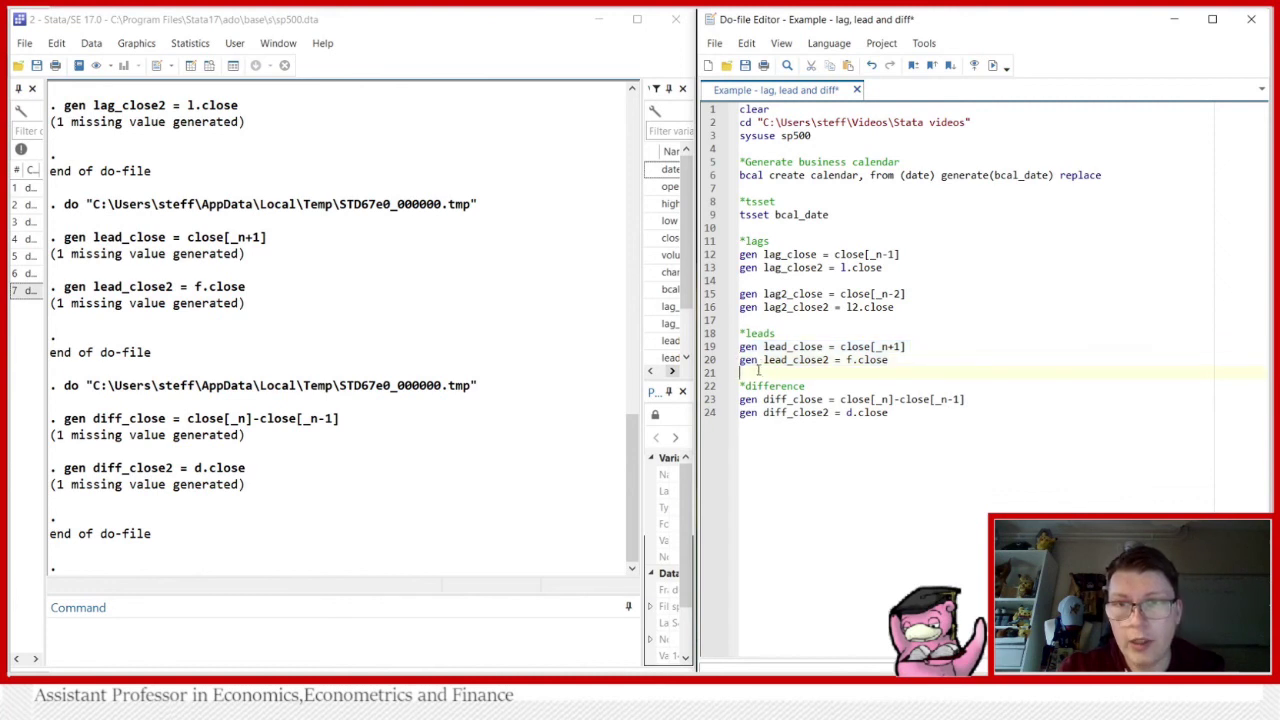
key("Return")
key("Return")
key("Up")
key("ctrl+v")
Step: Rename the copies to lead2_close and lead2_close2, changing them to close[_n+2] and f2.close
left_click(787, 386)
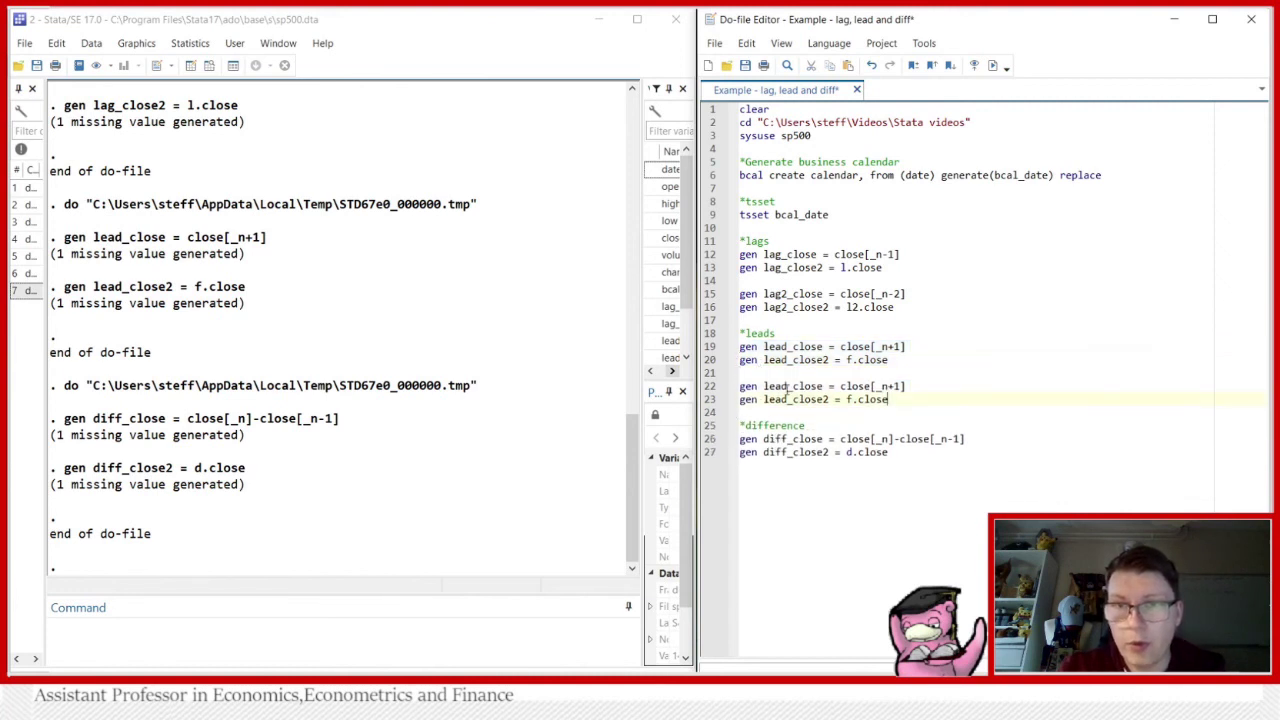
type("22")
key("BackSpace")
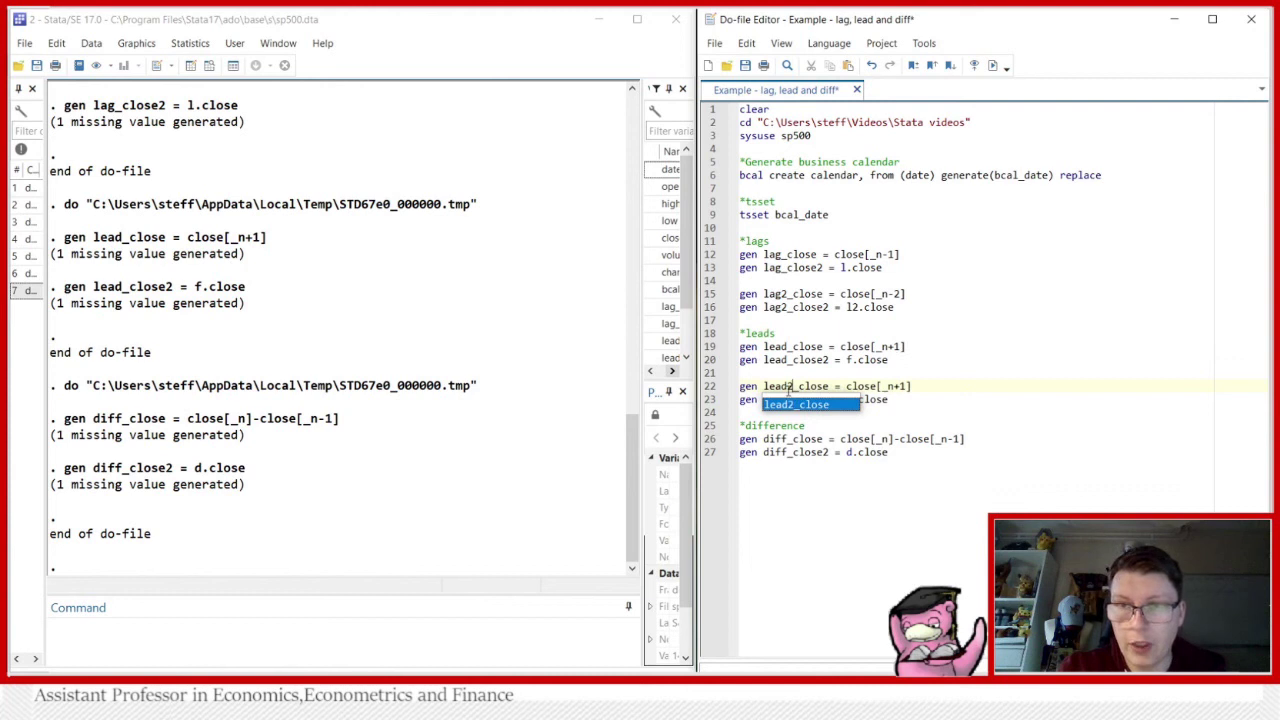
left_click(787, 399)
type("2")
left_click(836, 386)
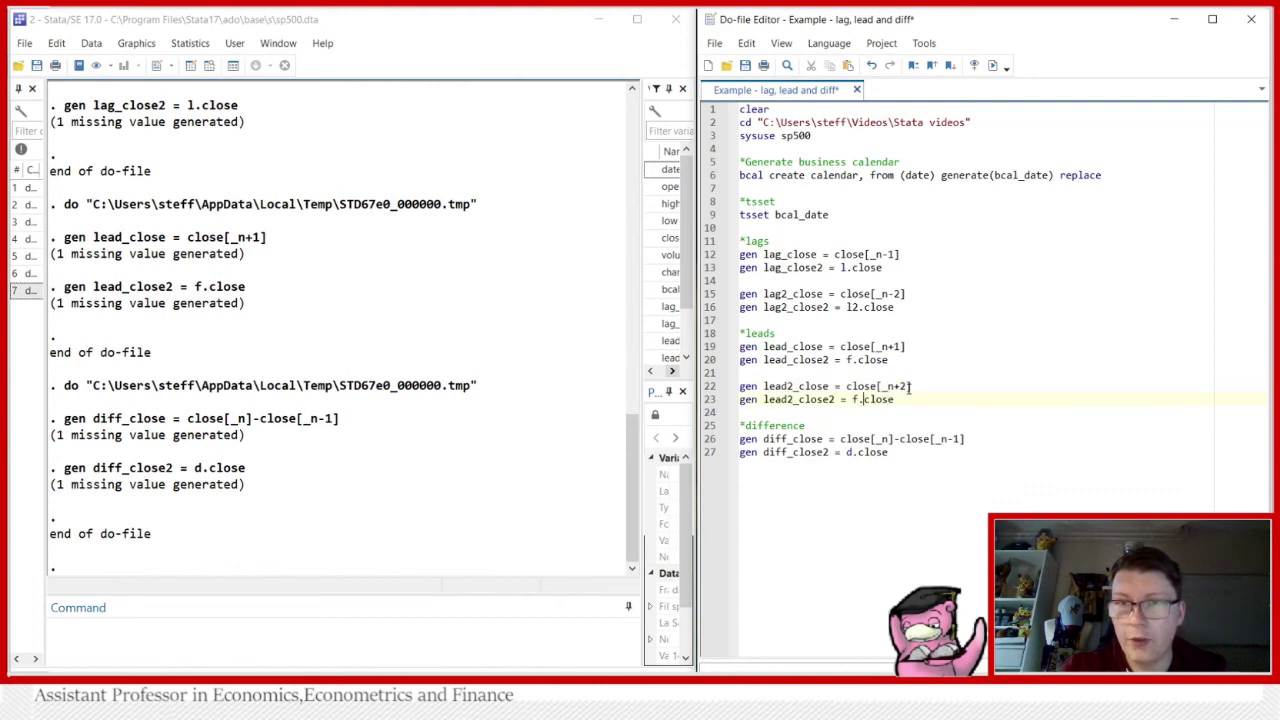
type("2")
left_click(880, 418)
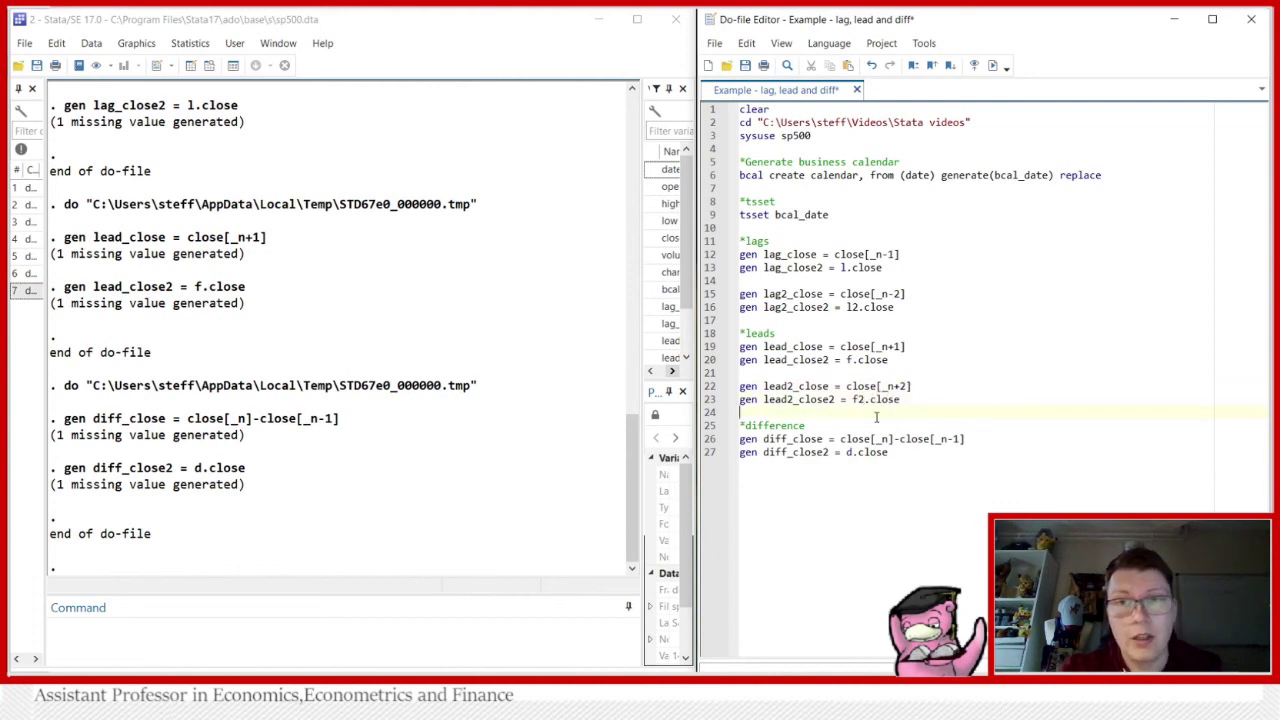